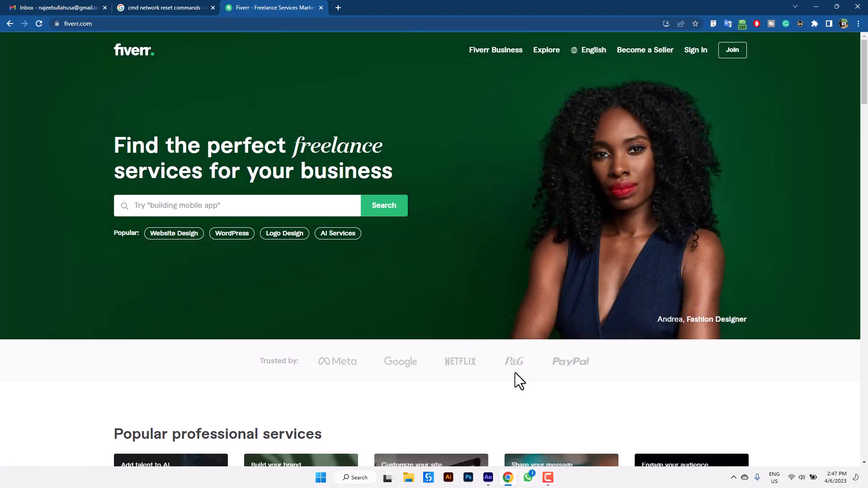
Search Google in a new tab for 'fiverr profile rejected'.
left_click(337, 6)
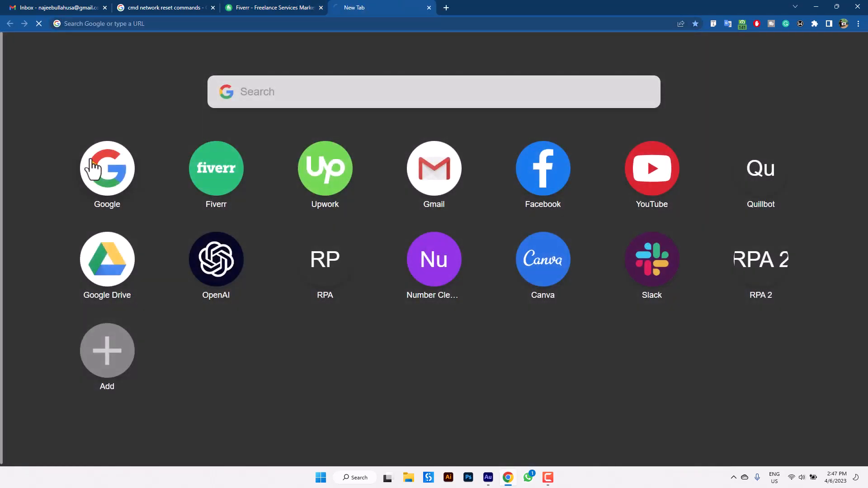
left_click(93, 166)
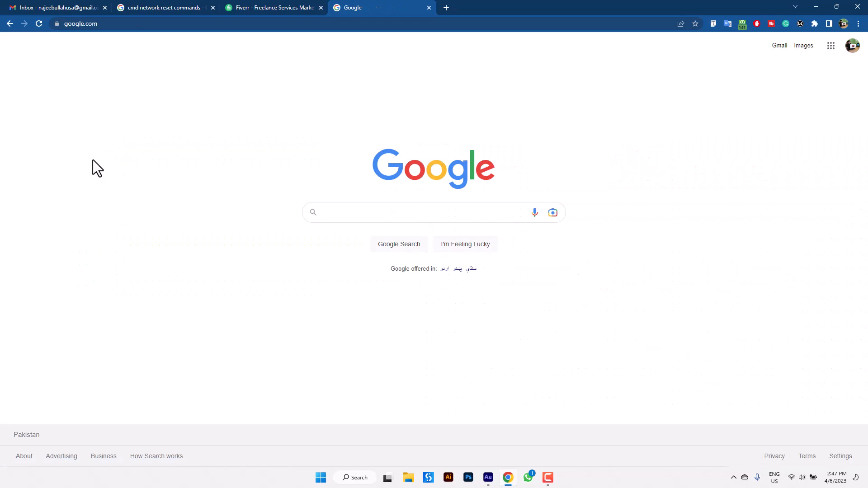
type("fiverr profi")
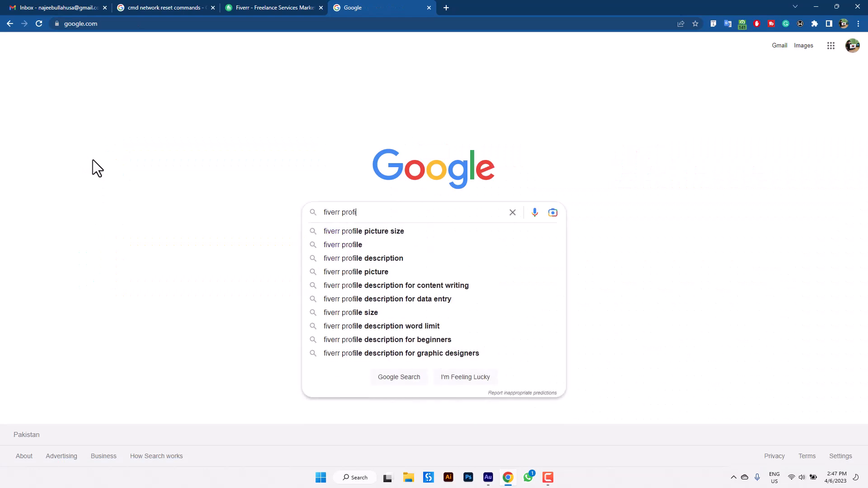
type("le r")
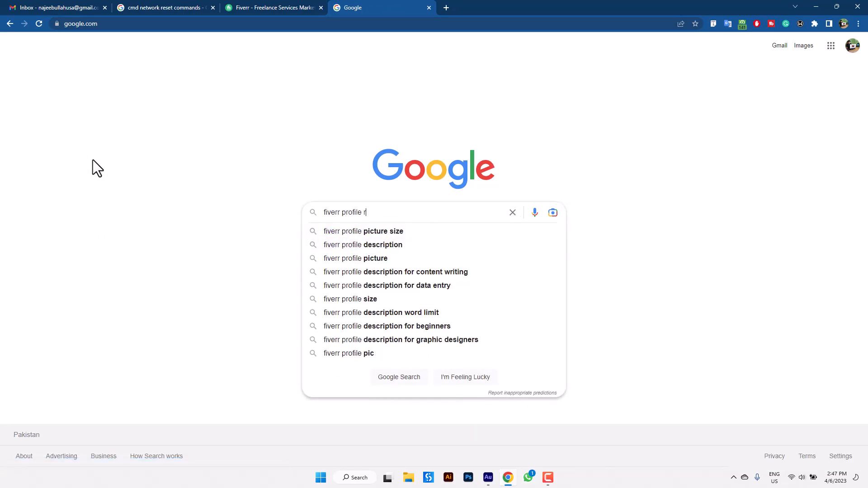
type("ejected")
key("Return")
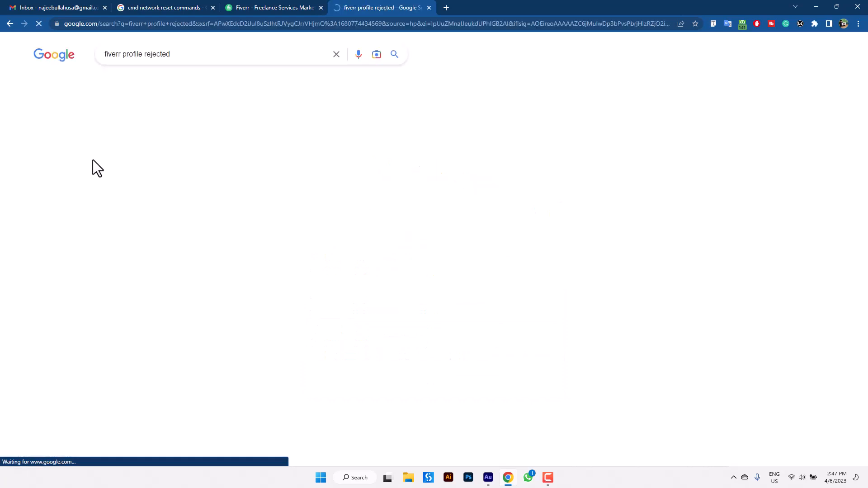
Preview the first image result for the search, then return to the Fiverr tab.
left_click(156, 80)
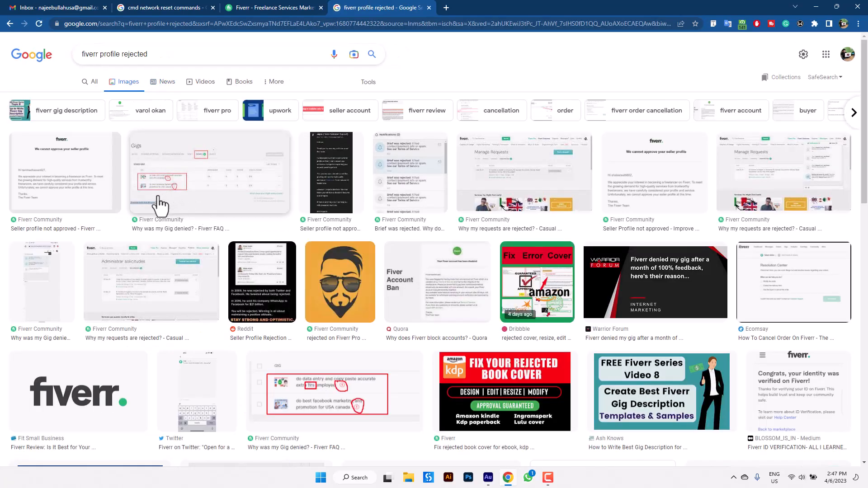
left_click(97, 188)
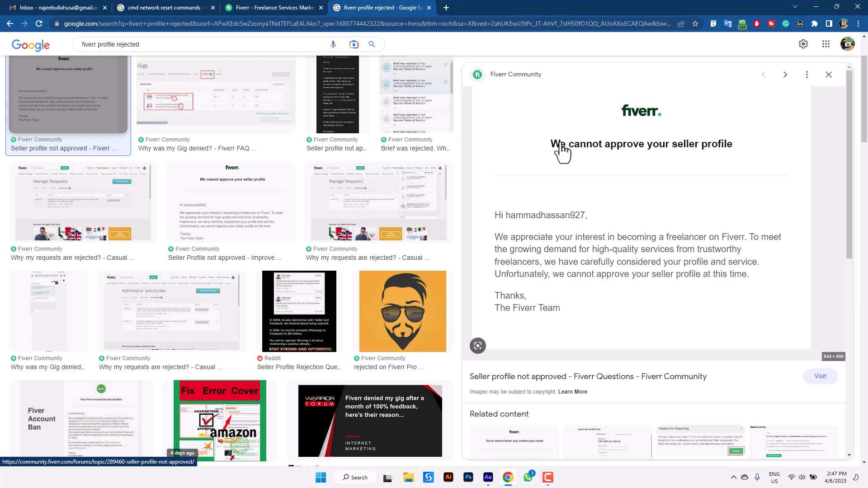
left_click(303, 9)
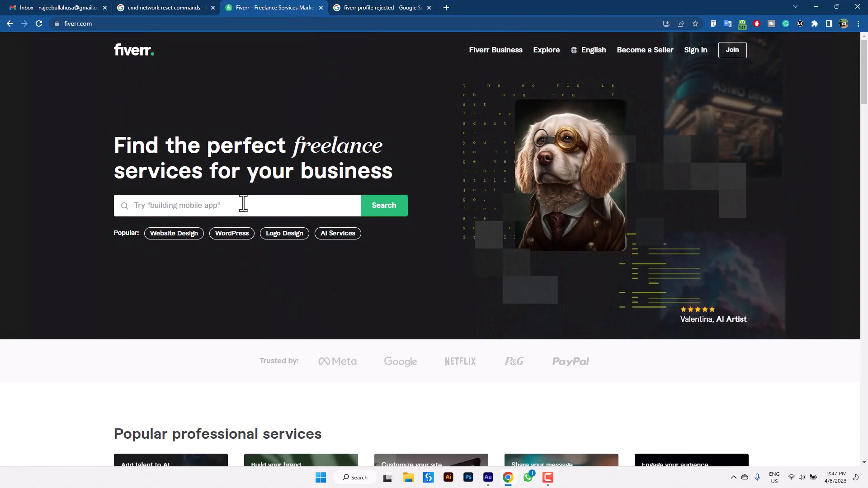
left_click(58, 24)
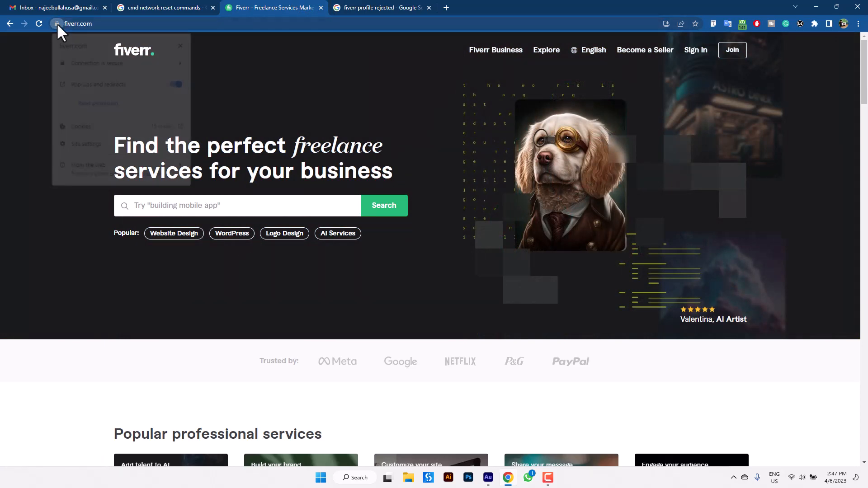
left_click(57, 24)
left_click(57, 24)
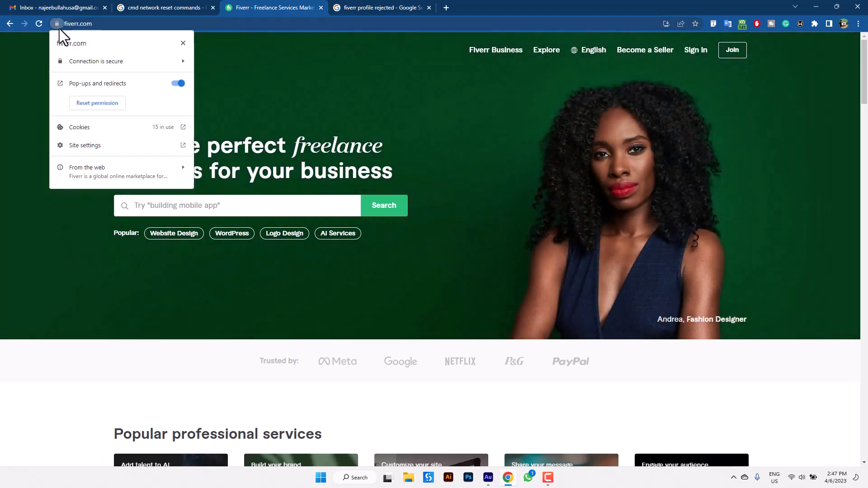
left_click(92, 125)
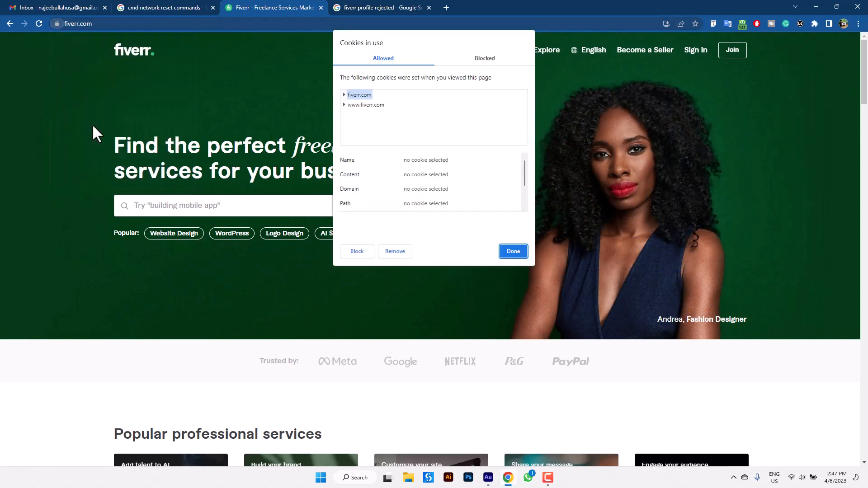
left_click(394, 248)
left_click(371, 96)
left_click(401, 254)
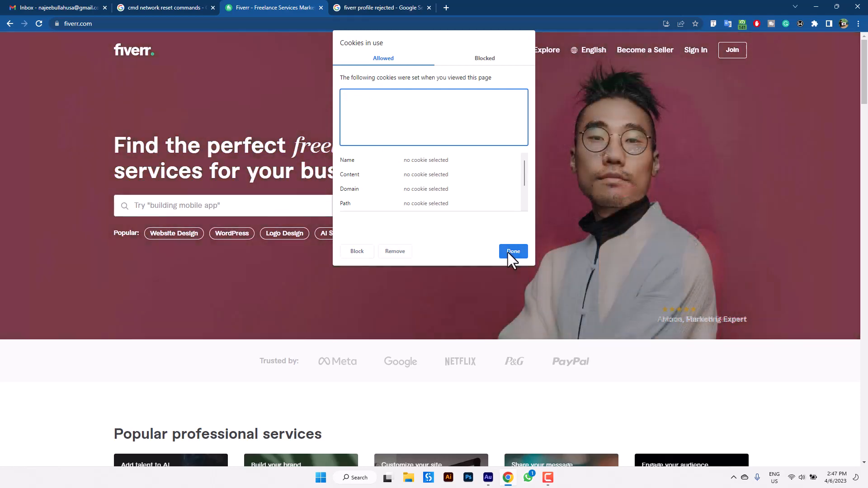
left_click(513, 252)
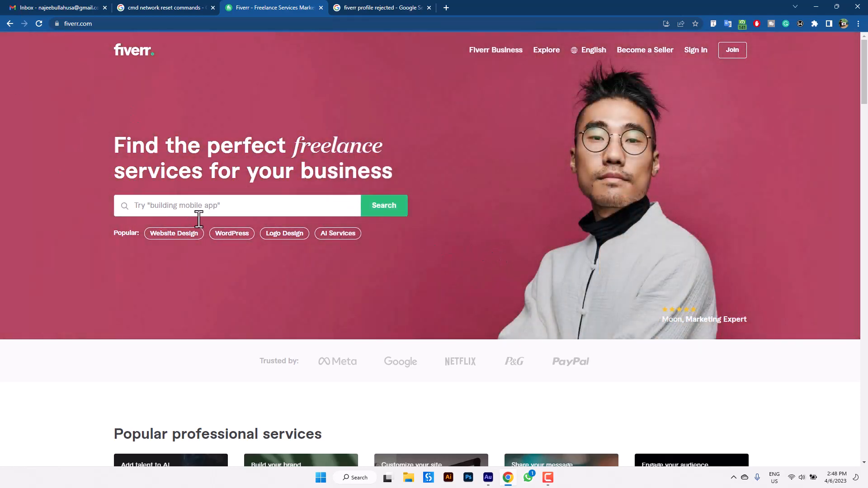
Run Command Prompt as administrator from a Start search for 'cmd', then return to Chrome.
left_click(321, 478)
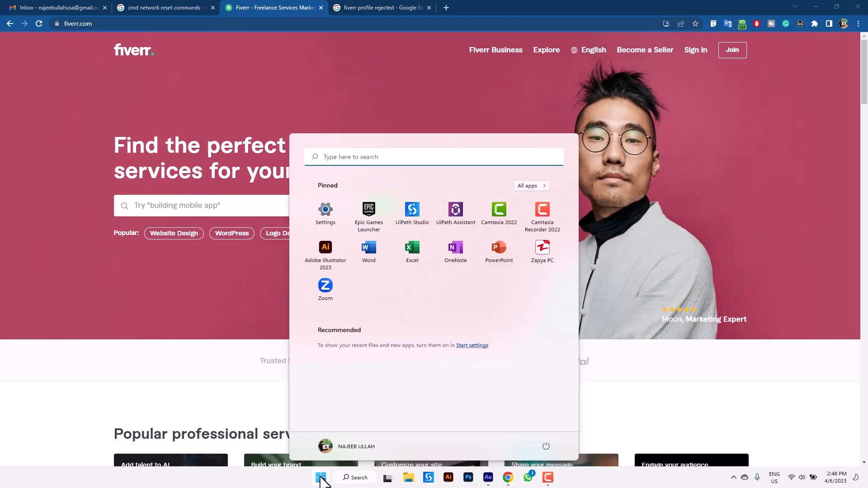
left_click(355, 478)
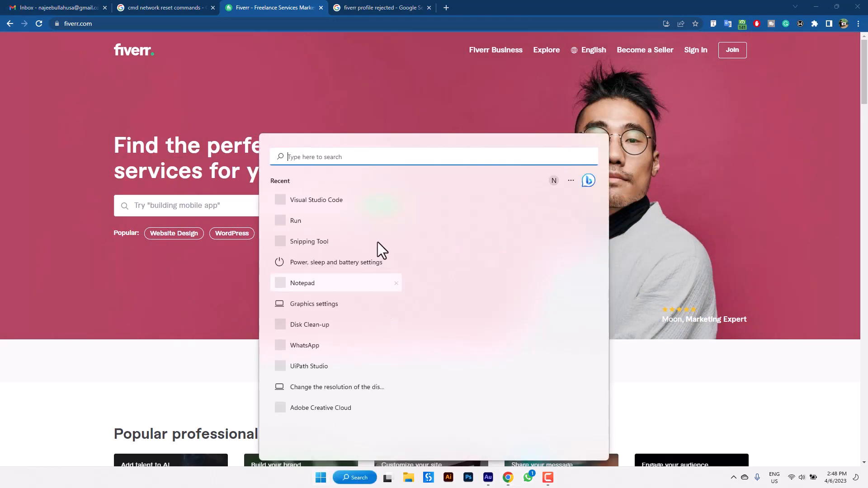
type("cmd")
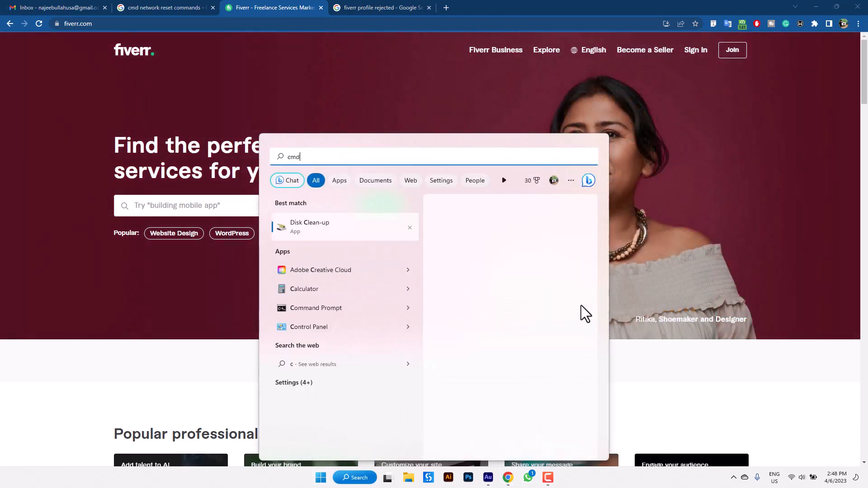
right_click(315, 223)
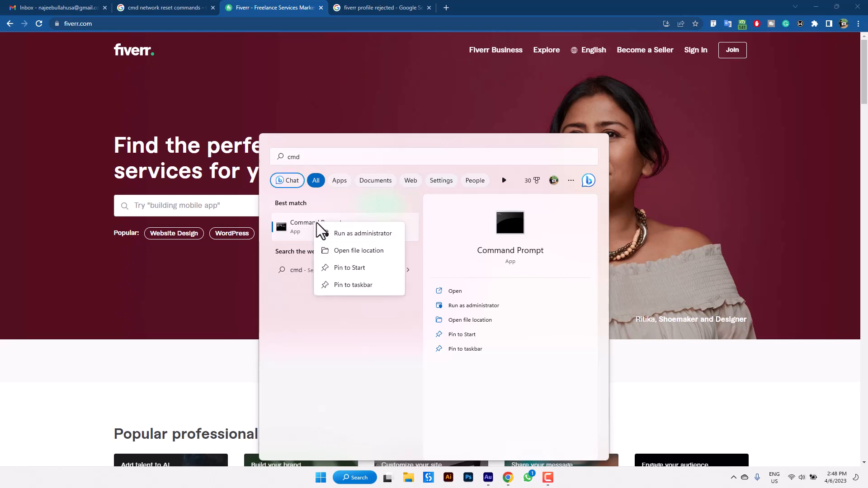
left_click(352, 236)
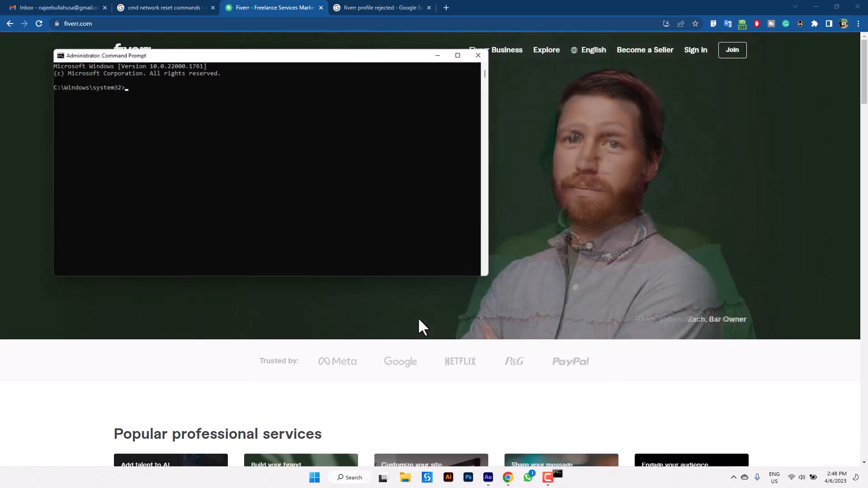
left_click(161, 8)
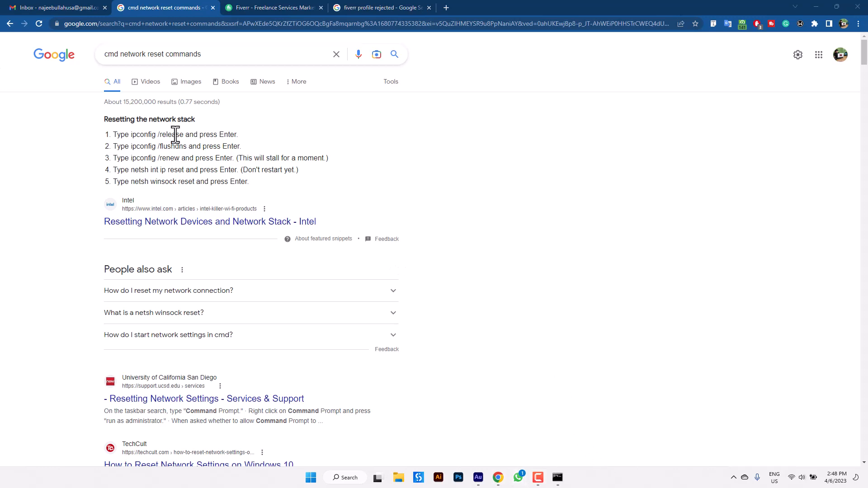
Copy 'ipconfig /release' from the Google results and run it in the admin Command Prompt.
left_click(131, 136)
left_click_drag(131, 135, 184, 136)
key("ctrl+c")
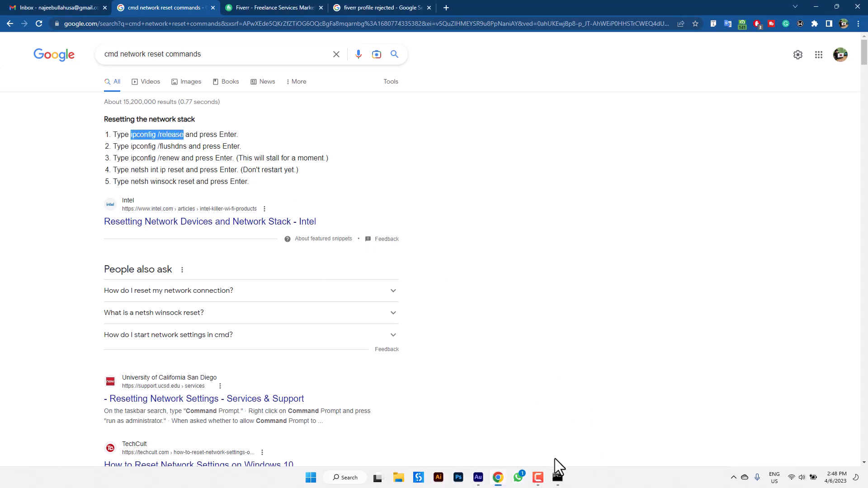
left_click(558, 477)
right_click(235, 146)
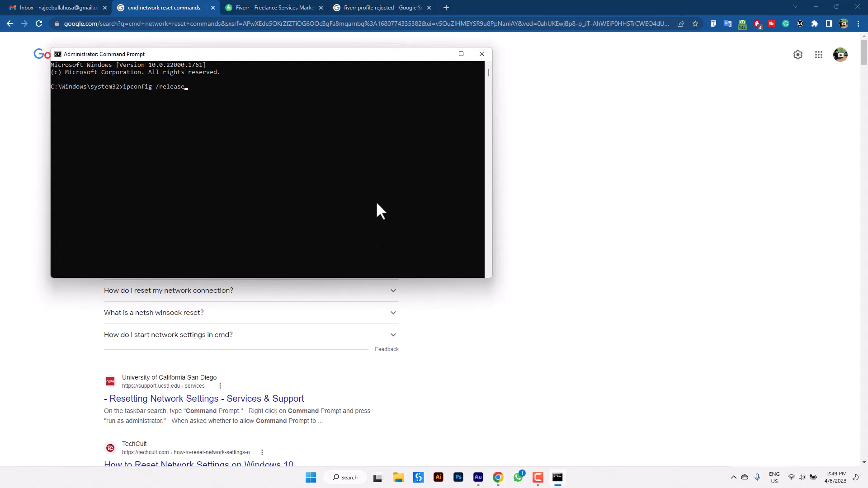
key("Return")
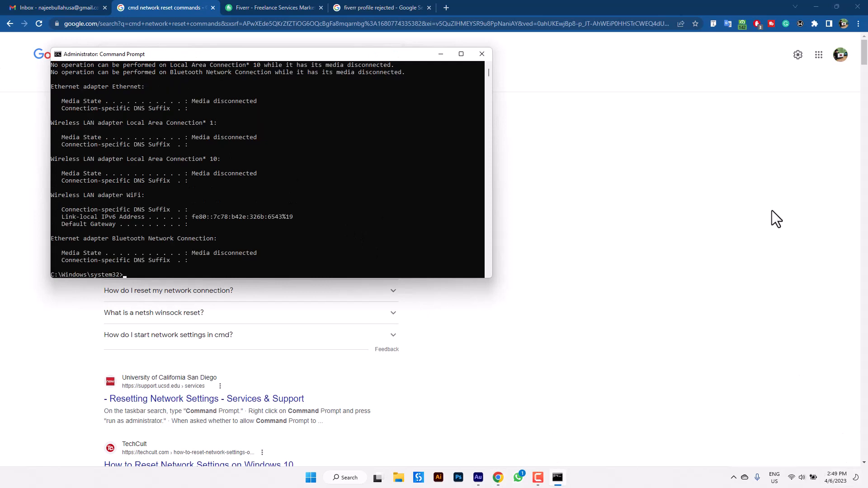
Copy 'ipconfig /flushdns' from the results and run it in Command Prompt.
left_click(669, 224)
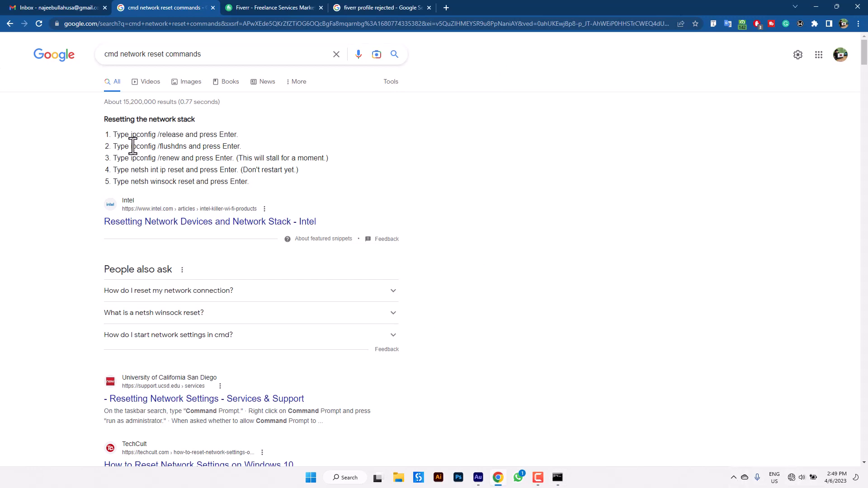
left_click_drag(132, 146, 189, 150)
key("ctrl+c")
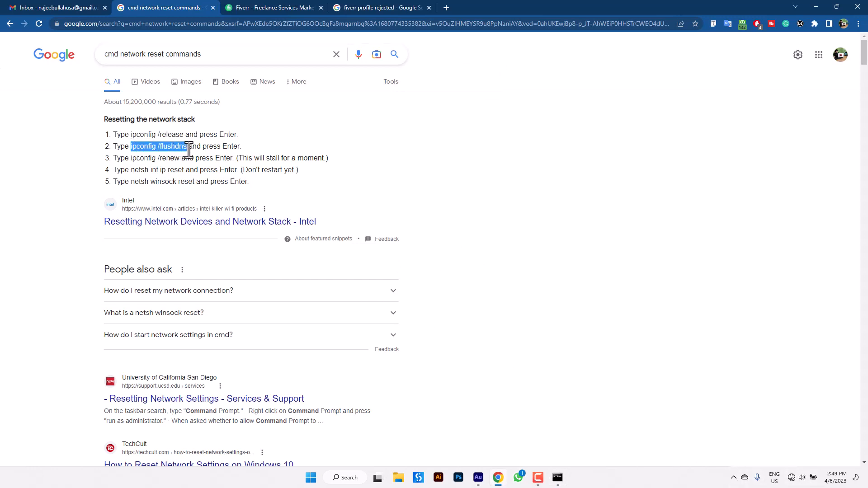
left_click(560, 474)
key("ctrl+v")
key("Return")
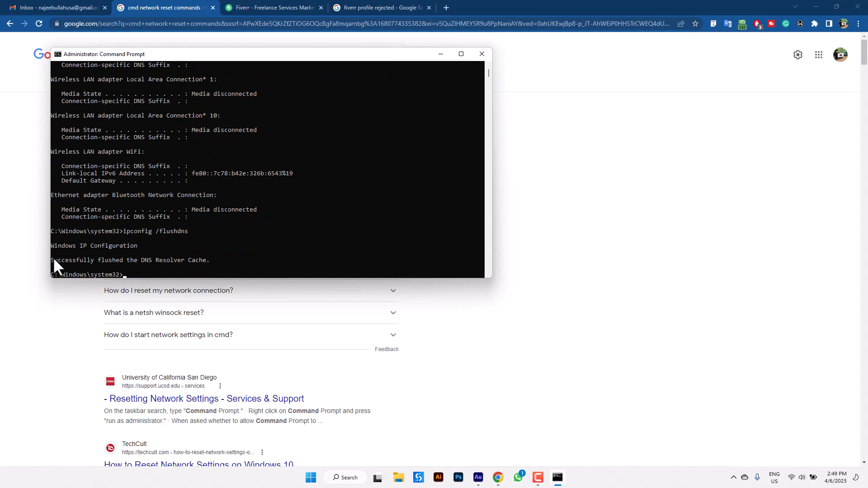
left_click_drag(53, 257, 192, 272)
Copy 'ipconfig /renew' from the results and run it in Command Prompt.
left_click(577, 356)
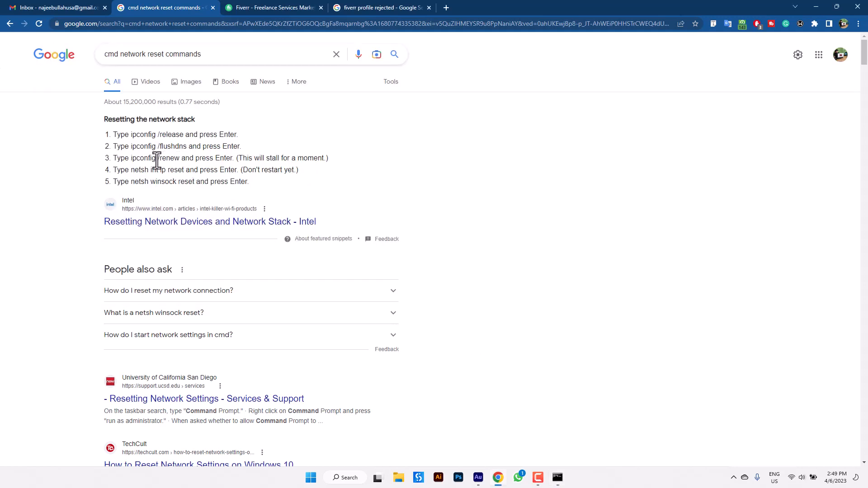
left_click_drag(131, 160, 180, 162)
key("ctrl+c")
left_click(558, 470)
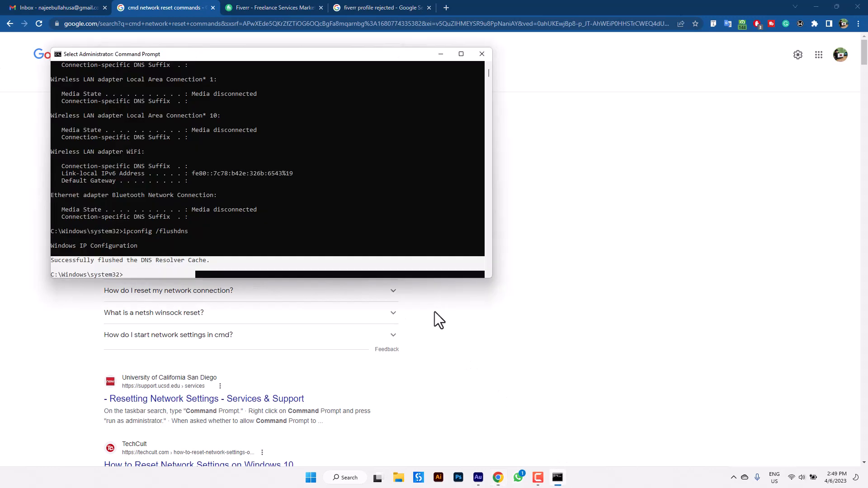
left_click(288, 239)
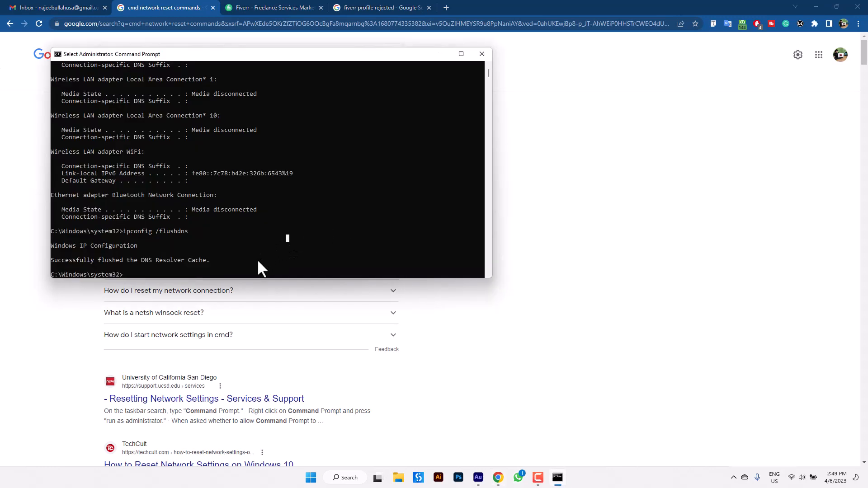
key("ctrl+v")
key("Return")
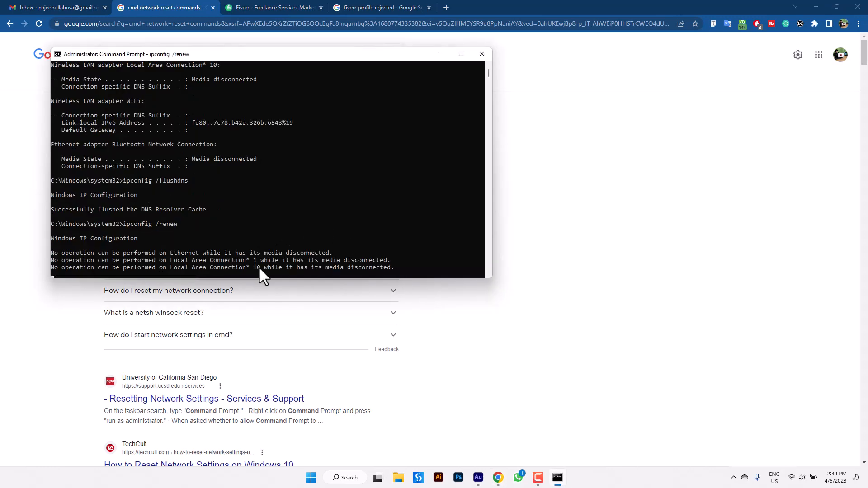
Copy 'netsh int ip reset' from the results and run it as administrator.
left_click(567, 310)
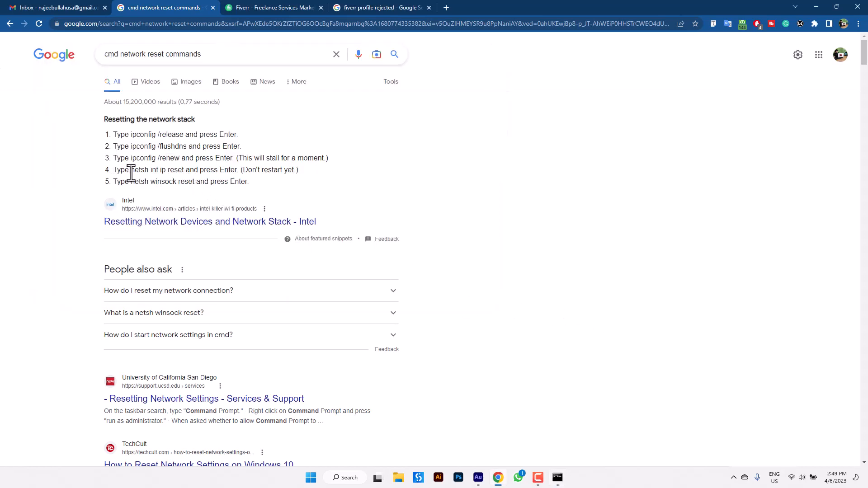
left_click_drag(131, 173, 186, 174)
key("ctrl+c")
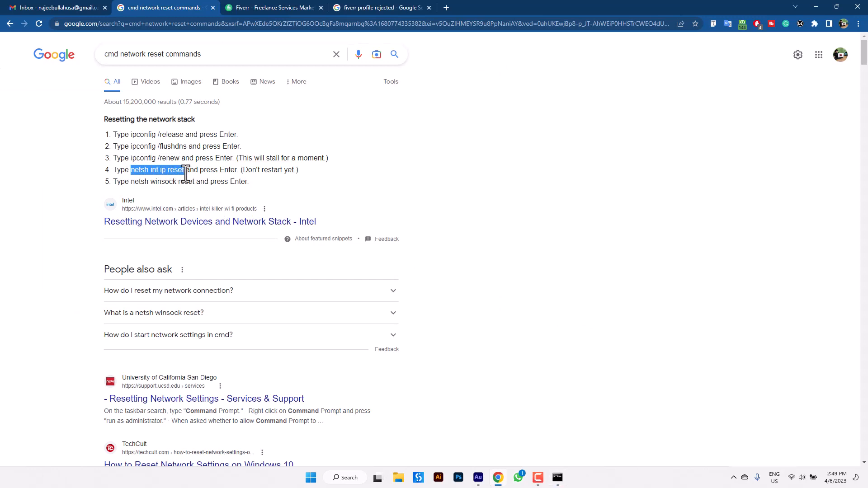
left_click(565, 477)
key("ctrl+v")
key("Return")
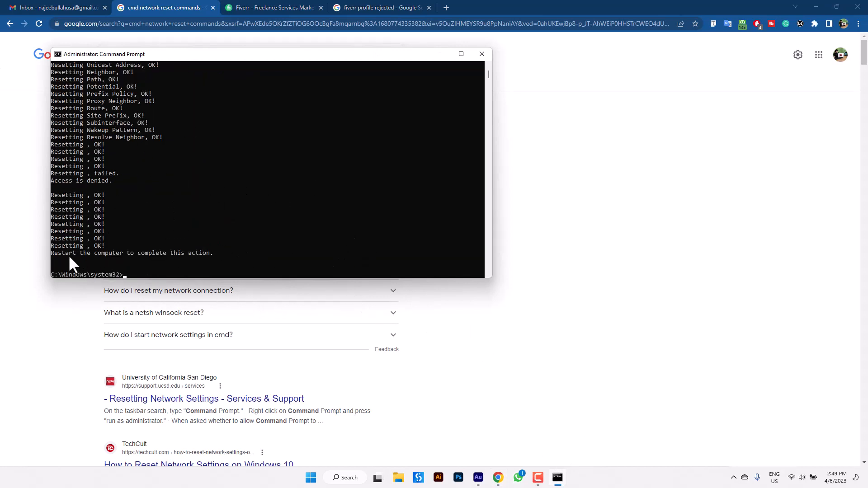
Run 'netsh' from step 5 in Command Prompt to list winsock commands, then return to Chrome.
left_click(583, 349)
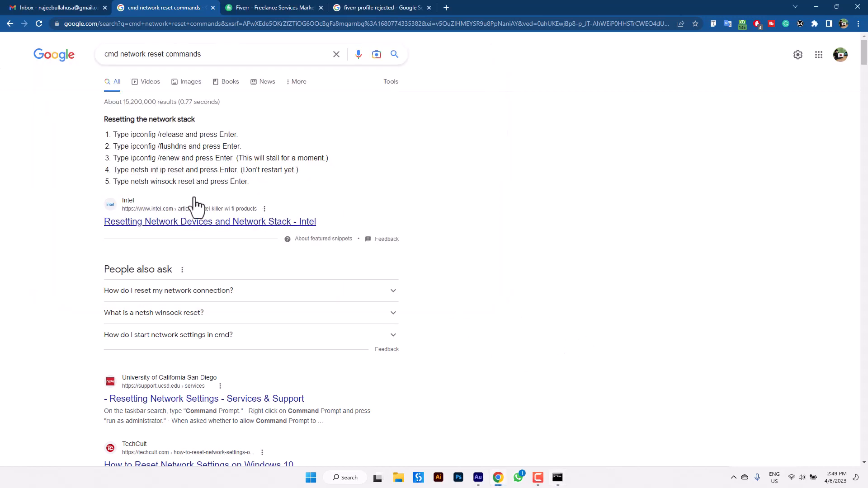
double_click(134, 183)
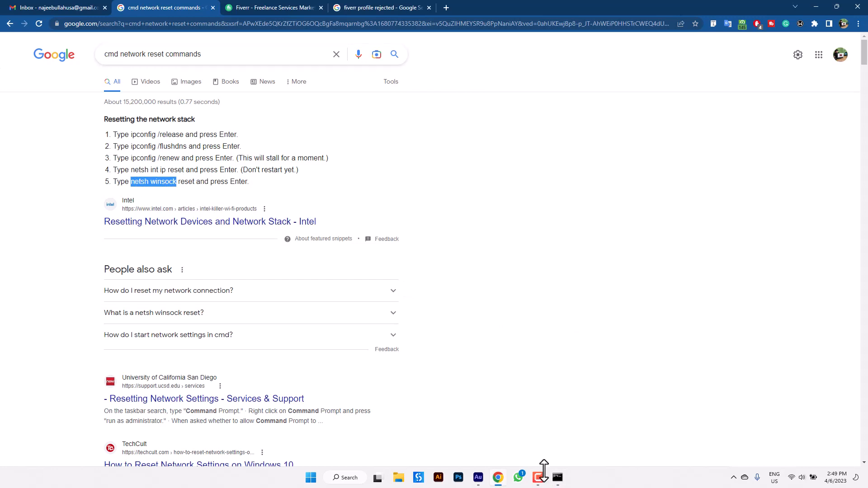
left_click(557, 478)
right_click(339, 186)
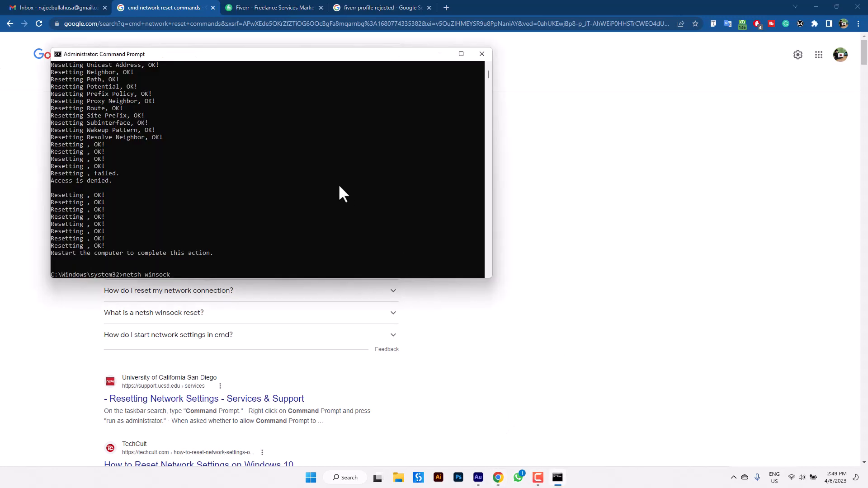
key("Return")
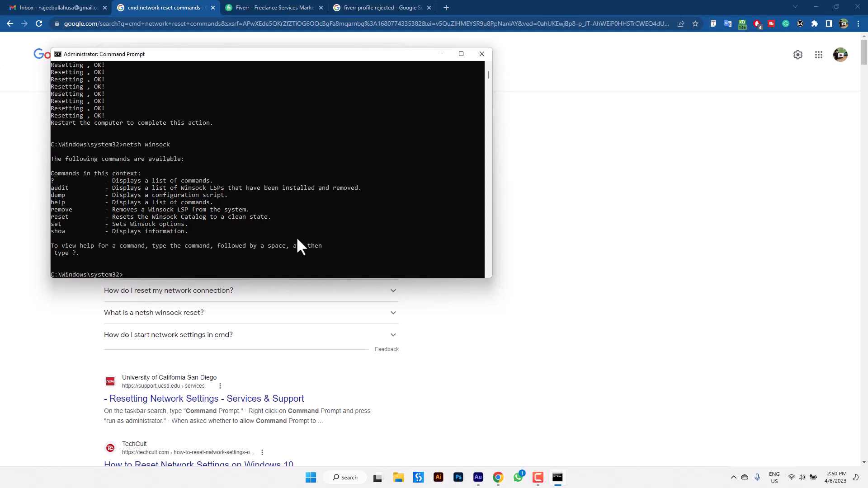
left_click(557, 261)
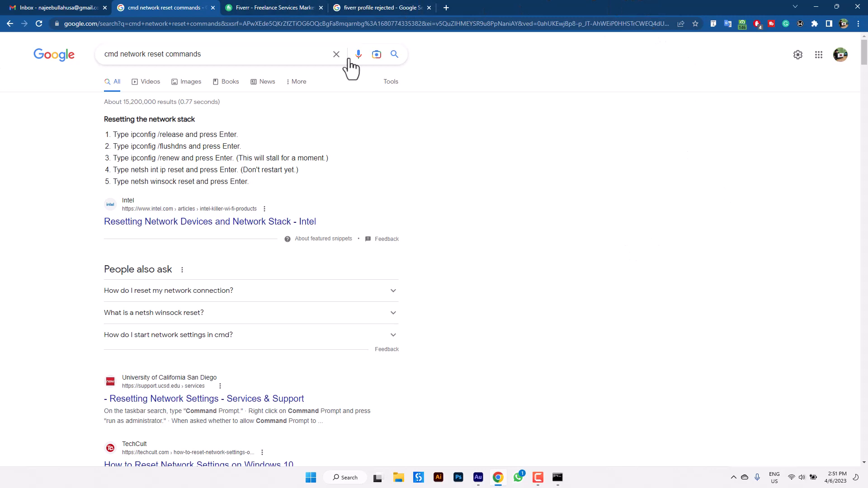
Fill the Fiverr username from the saved autofill suggestion and create the account.
left_click(287, 8)
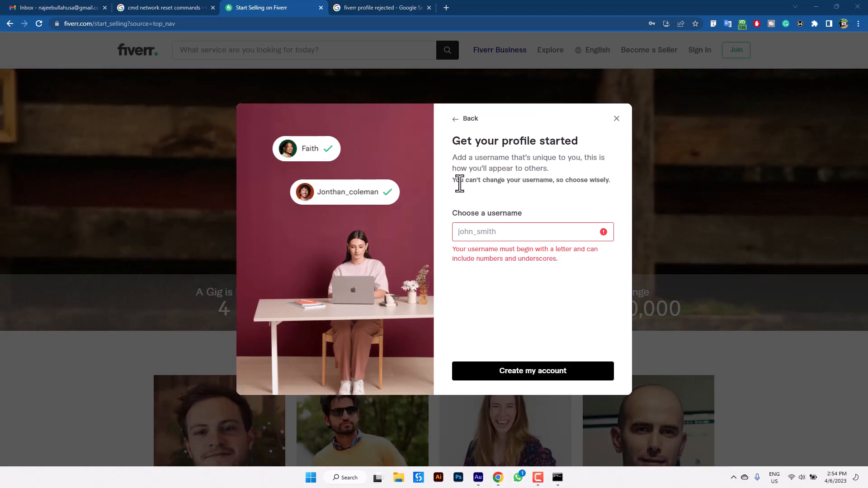
left_click_drag(496, 182, 544, 184)
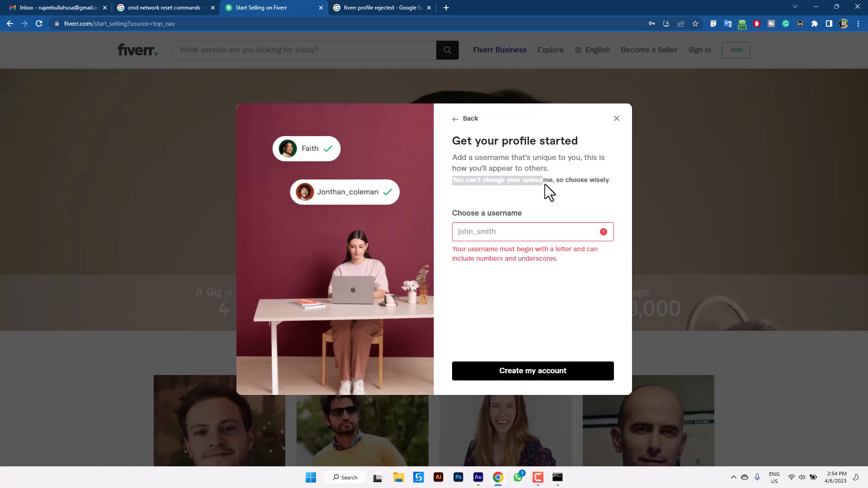
left_click(590, 191)
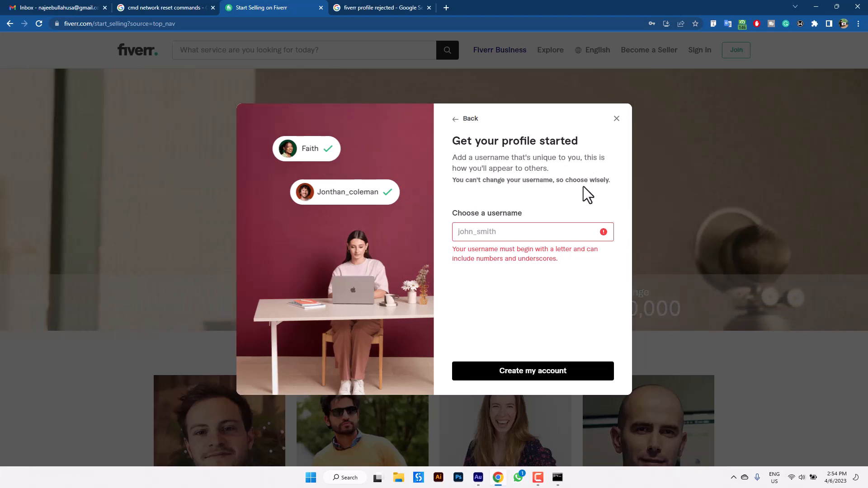
left_click(576, 233)
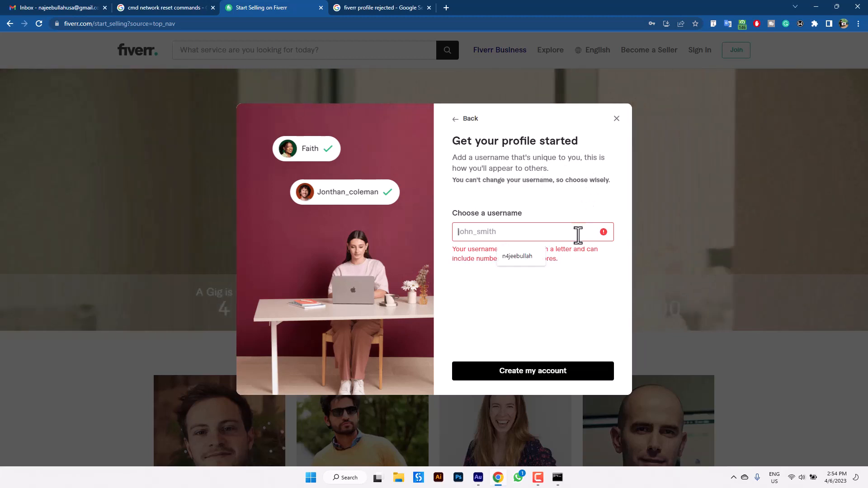
left_click(577, 216)
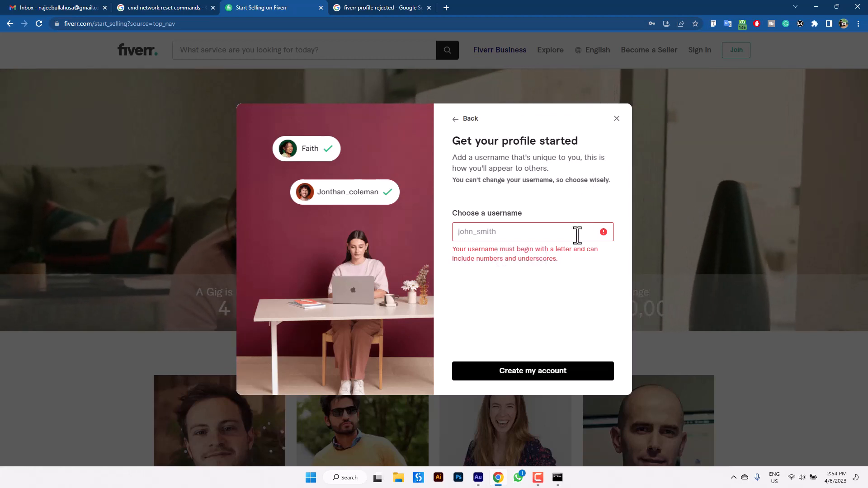
type("n")
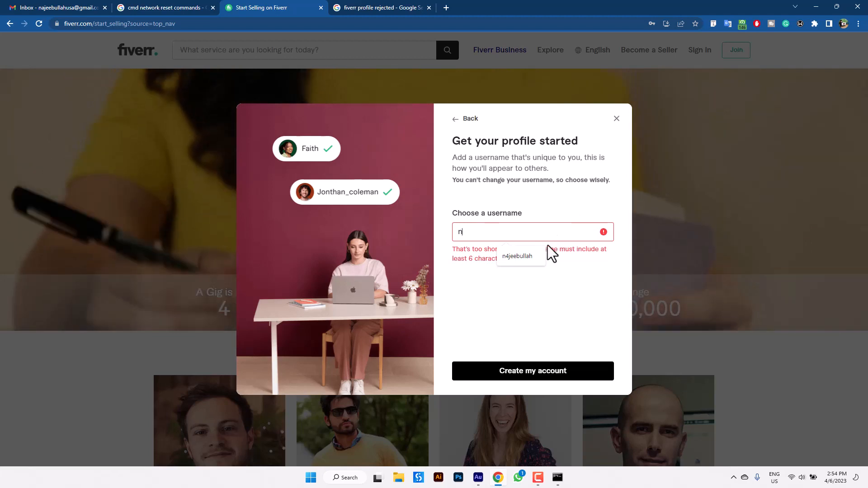
left_click(542, 257)
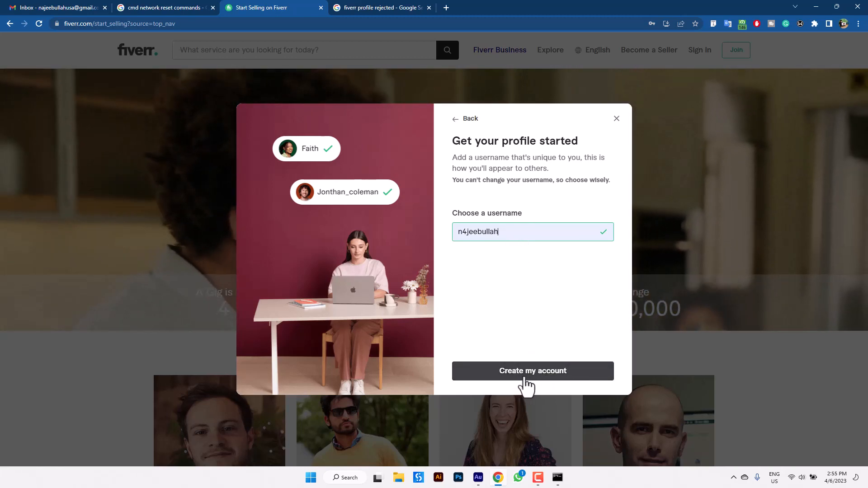
left_click(527, 379)
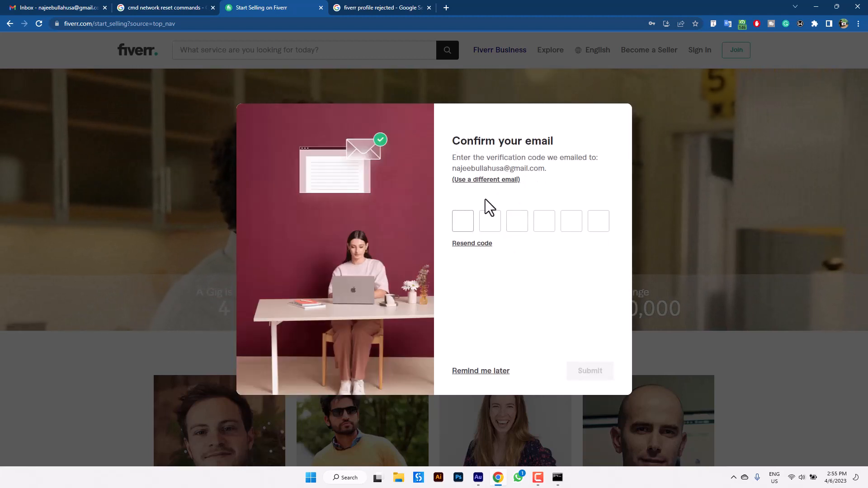
Read the activation code from Fiverr's Gmail email and enter it on Fiverr's confirmation step.
left_click(46, 7)
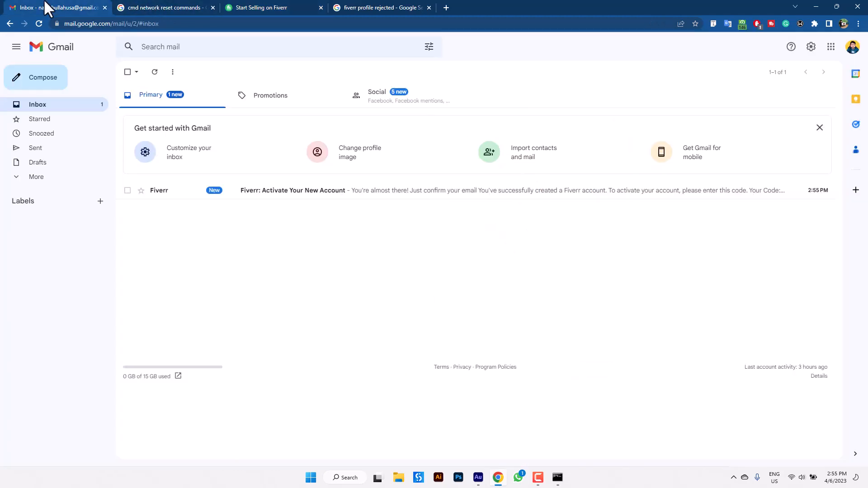
left_click(318, 192)
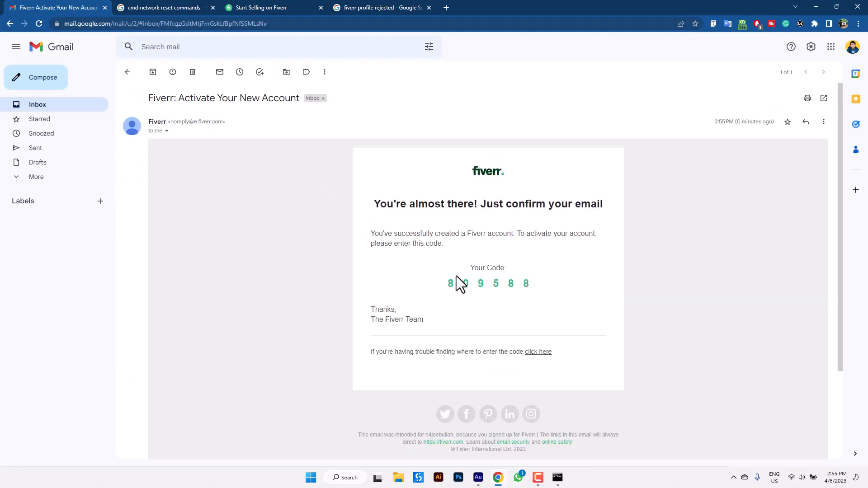
left_click(514, 294)
left_click(382, 7)
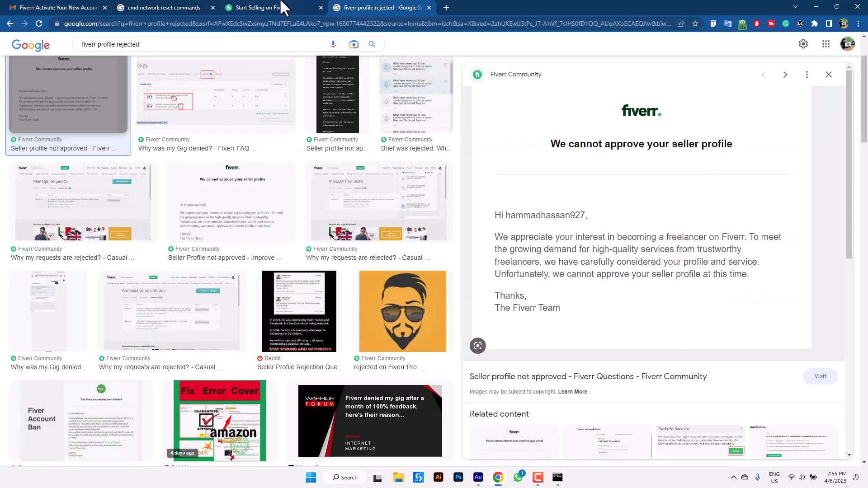
left_click(283, 7)
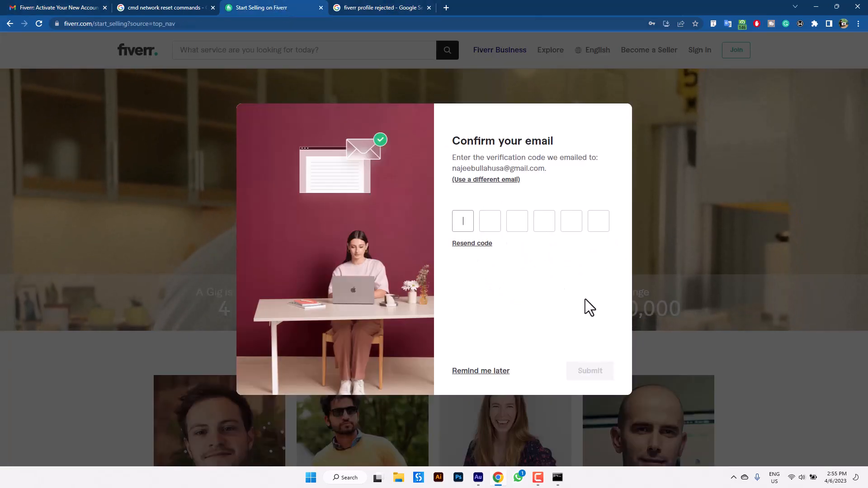
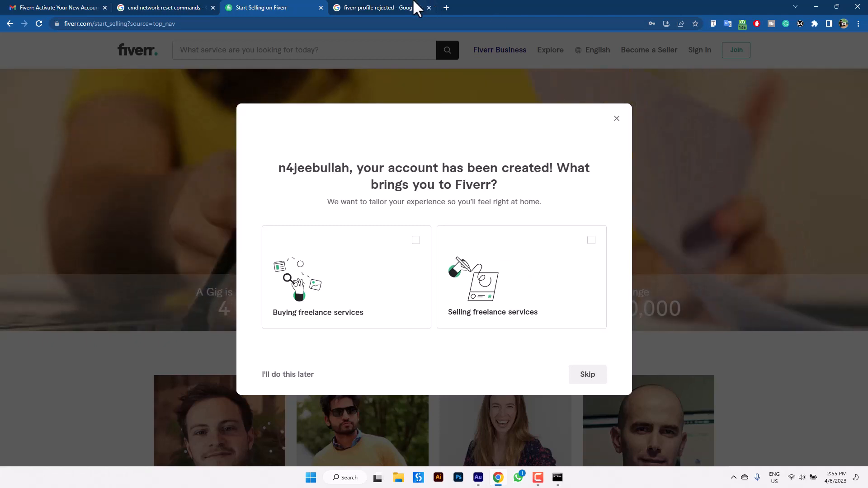
Glance over the image results and network reset tabs, ending back on the Fiverr dialog.
left_click(409, 7)
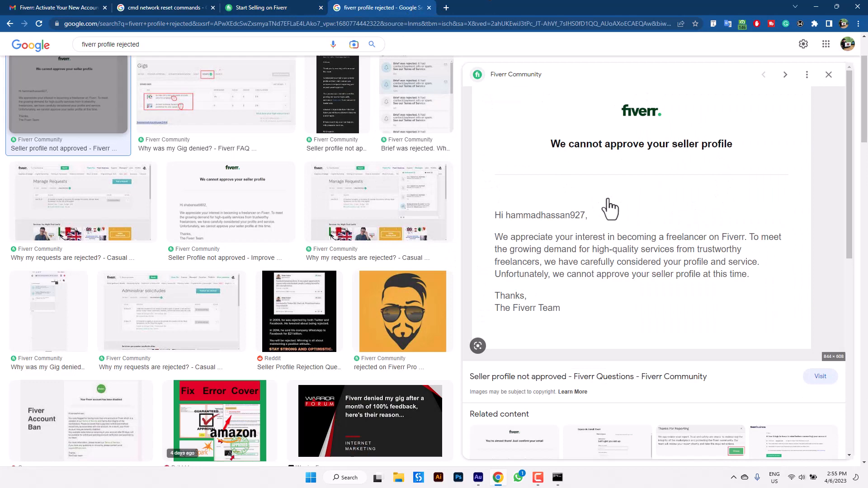
left_click(213, 4)
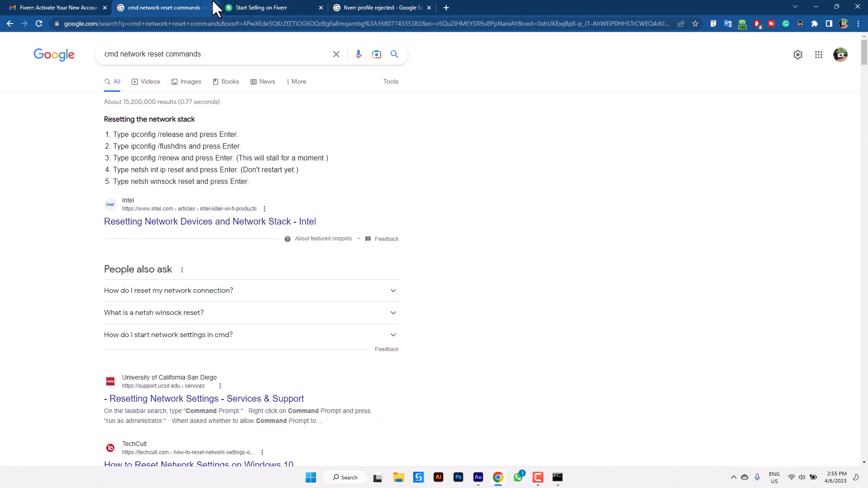
left_click(236, 8)
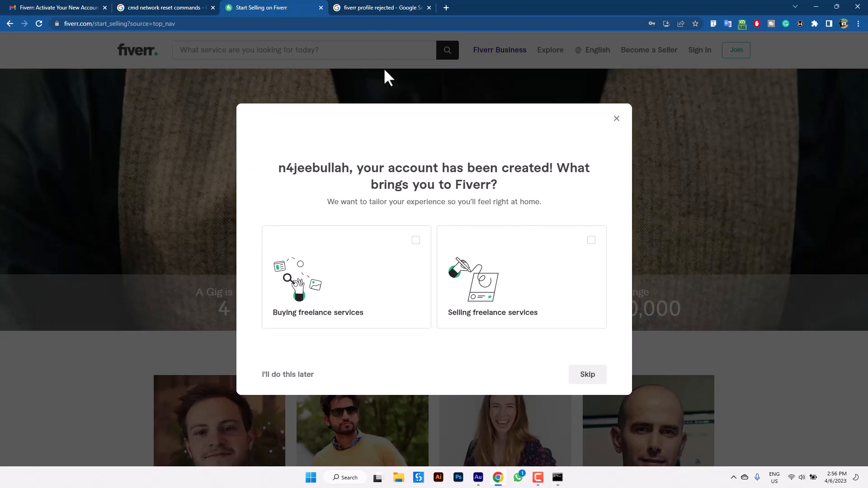
left_click(379, 8)
left_click(262, 6)
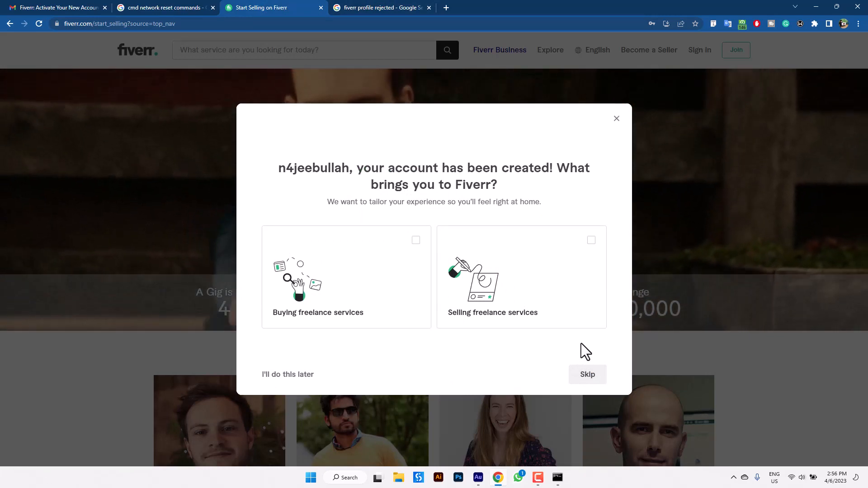
Answer onboarding: selling freelance services, Solo freelancer, and both online and offline experience.
left_click(582, 284)
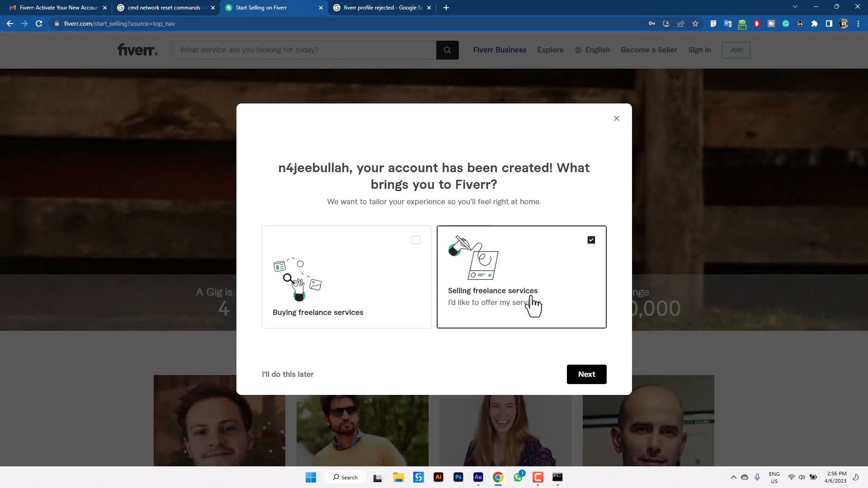
left_click(582, 380)
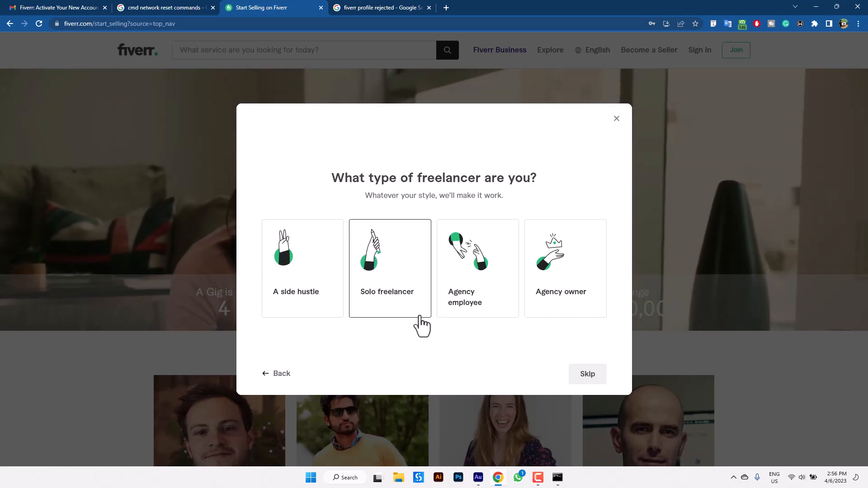
left_click(391, 288)
left_click(583, 378)
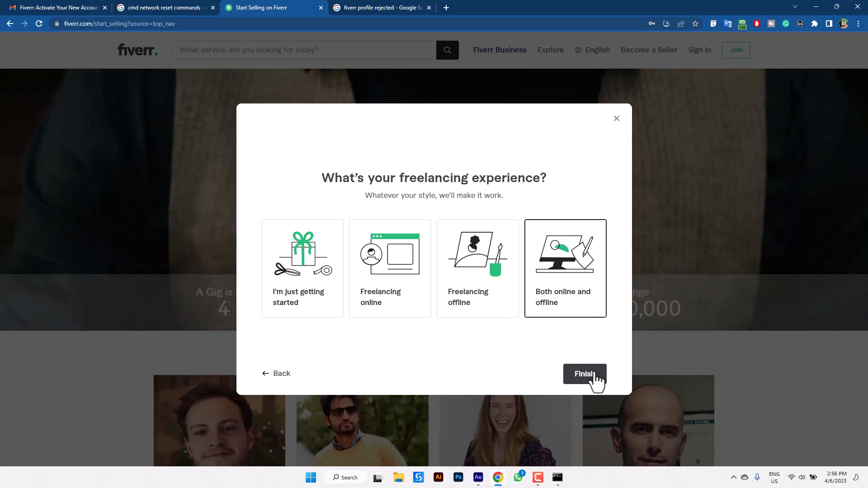
left_click(593, 374)
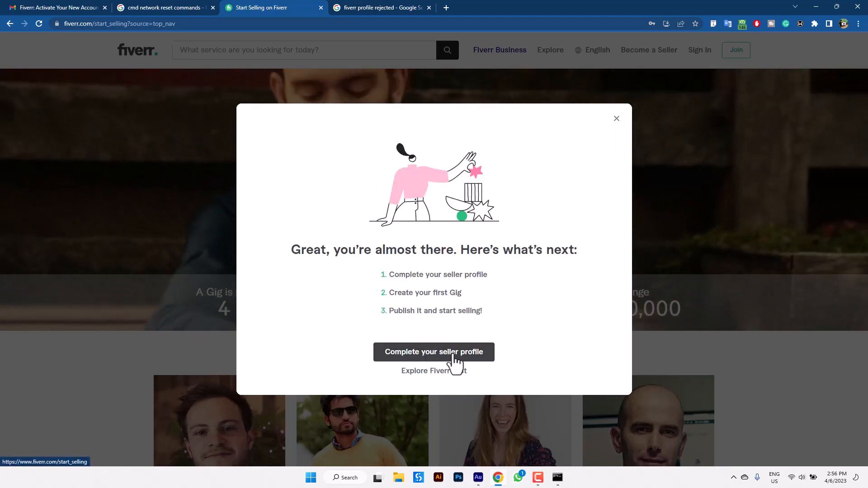
Open the own profile from the account menu and save a new display name.
left_click(455, 359)
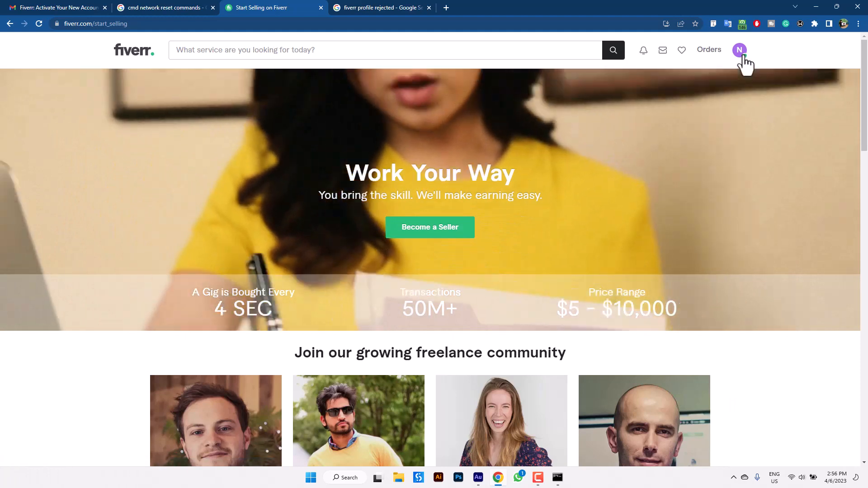
left_click(740, 54)
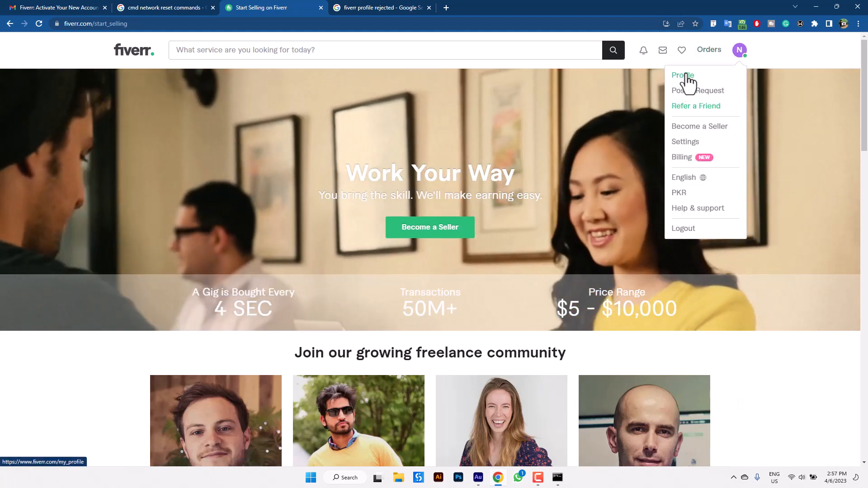
left_click(686, 75)
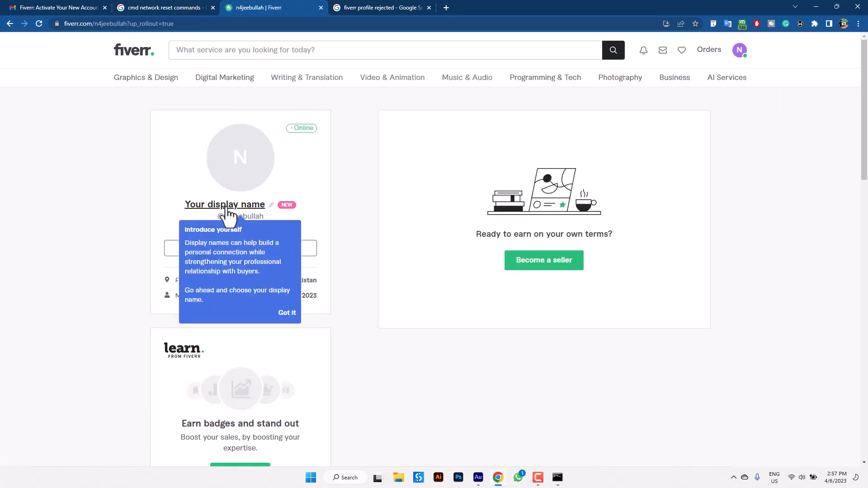
left_click(287, 313)
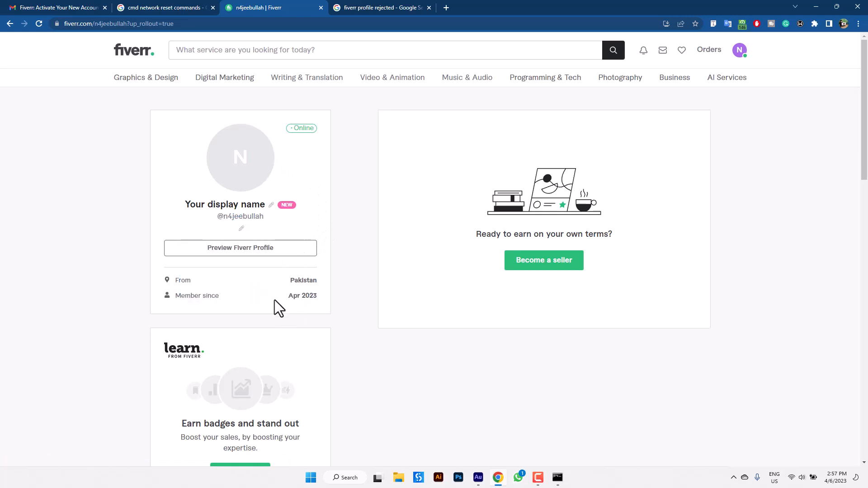
left_click(271, 206)
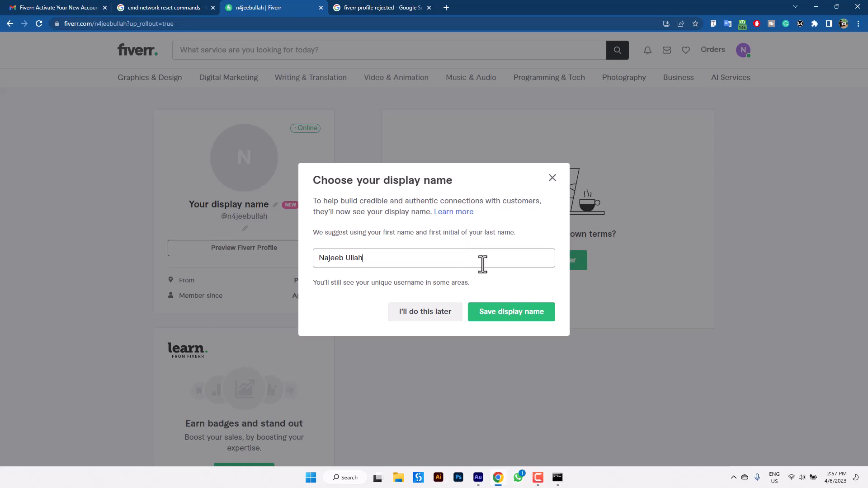
left_click(505, 313)
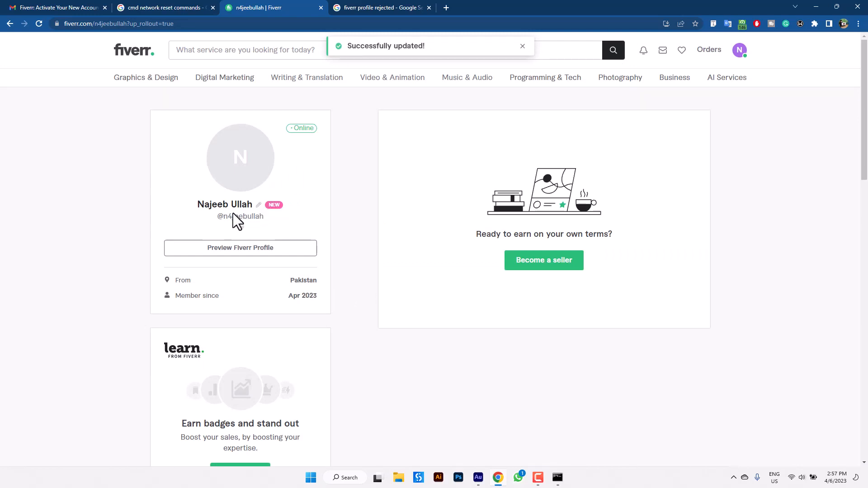
scroll(340, 285, "down", 15)
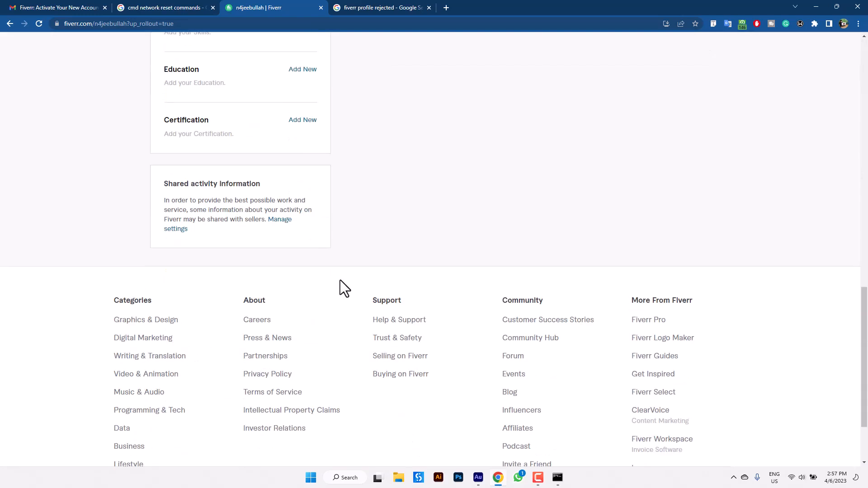
scroll(340, 280, "up", 6)
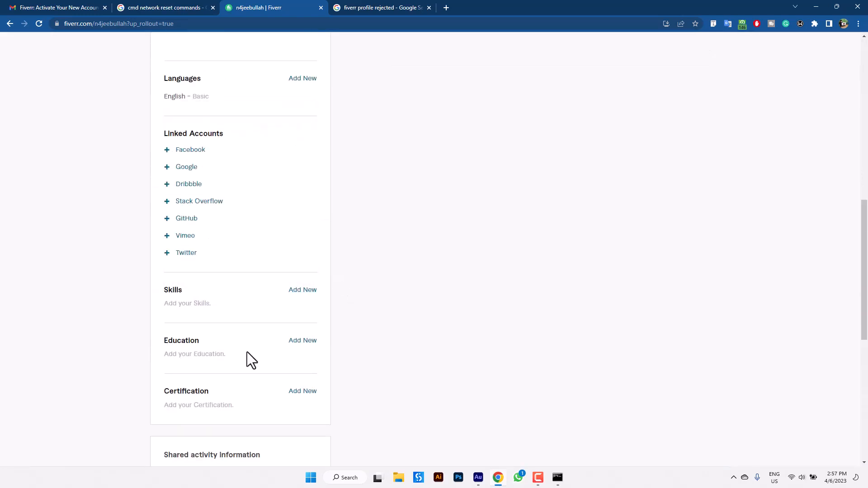
scroll(248, 357, "down", 8)
scroll(258, 334, "up", 19)
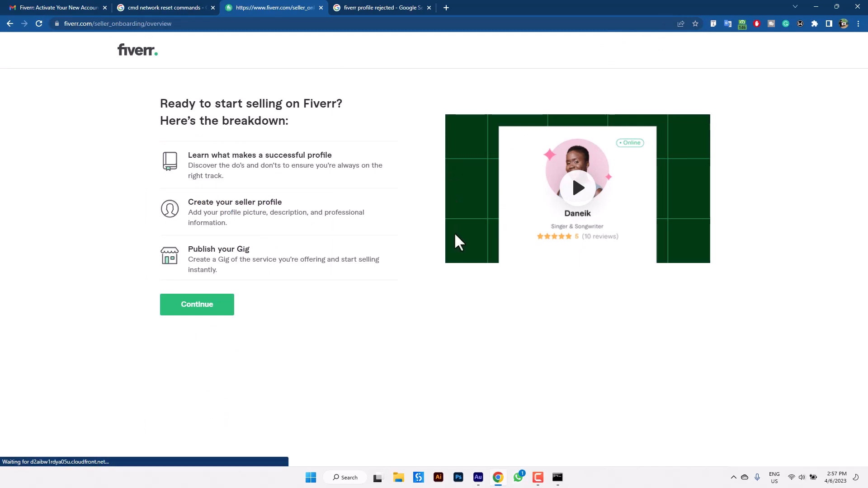
Continue to the Personal Info step, enter the full name, then minimize the browser.
left_click(227, 312)
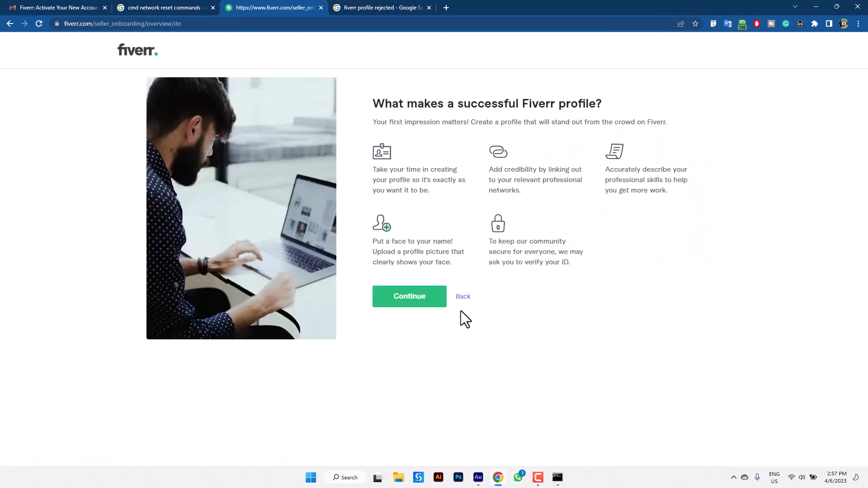
left_click(436, 314)
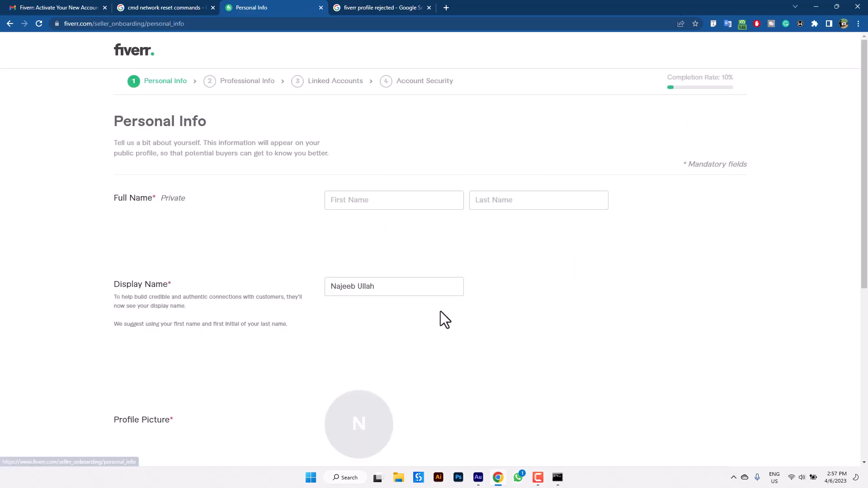
left_click(424, 208)
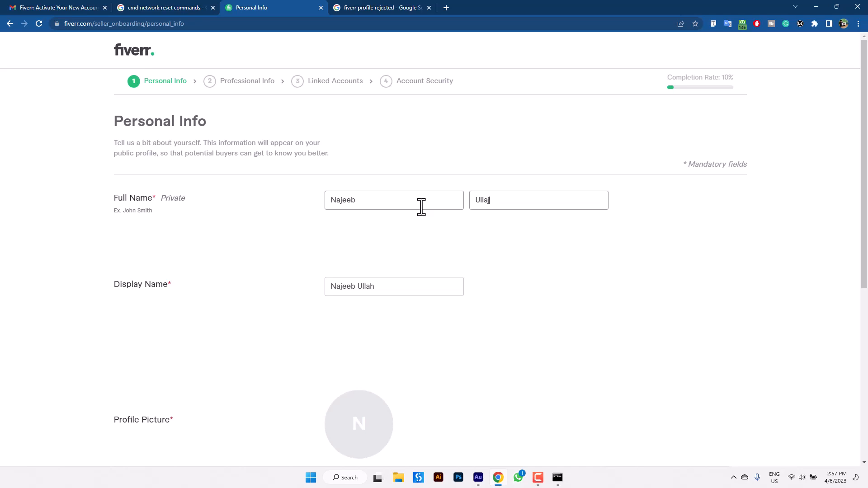
key("BackSpace")
type("h")
scroll(436, 217, "down", 5)
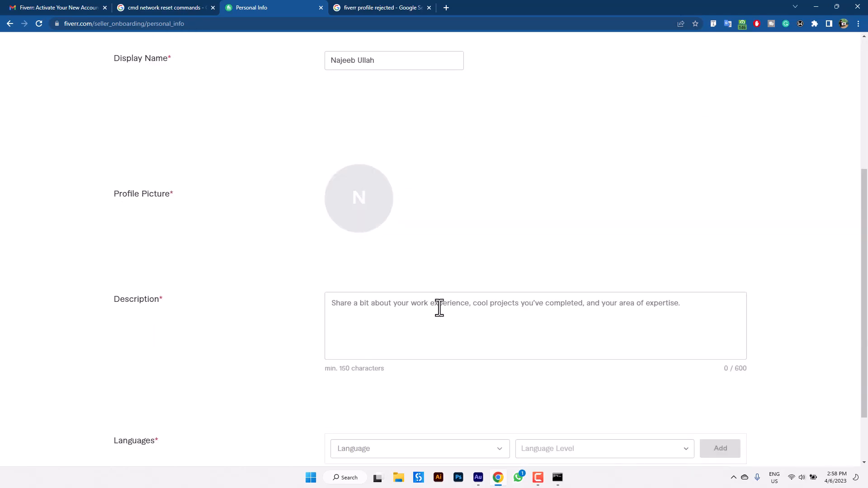
left_click(817, 6)
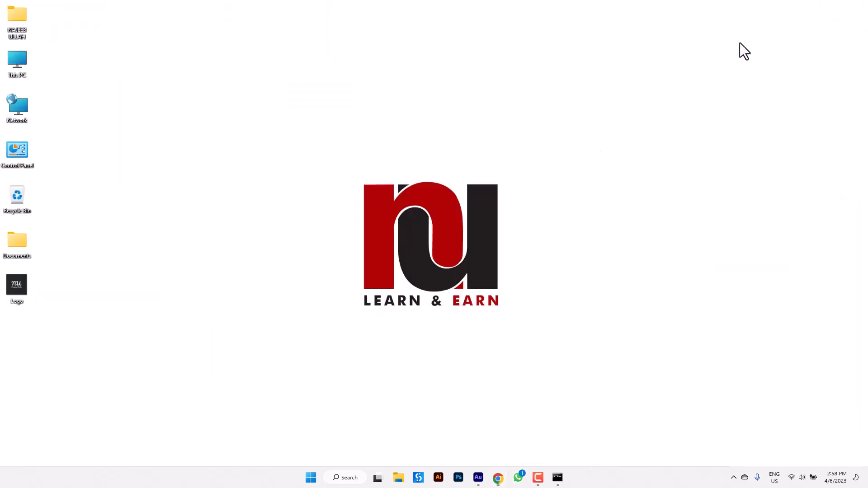
Preview Logo.png in Photos, close it and return to Chrome.
double_click(23, 295)
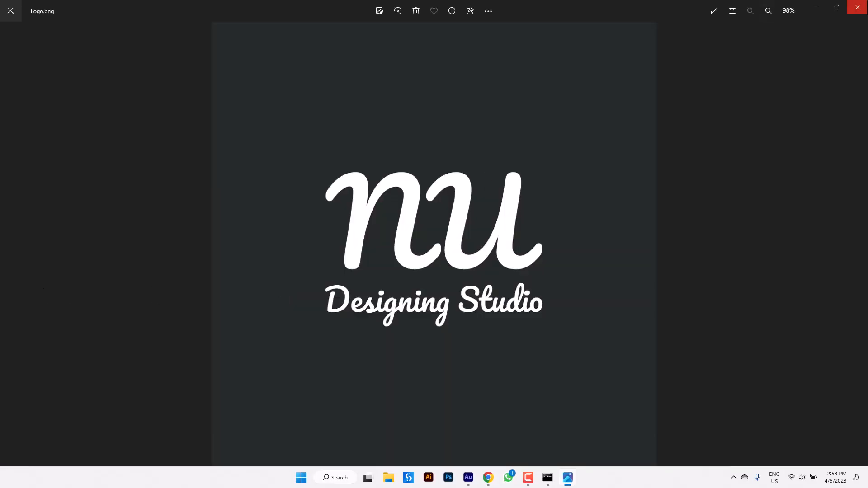
left_click(858, 7)
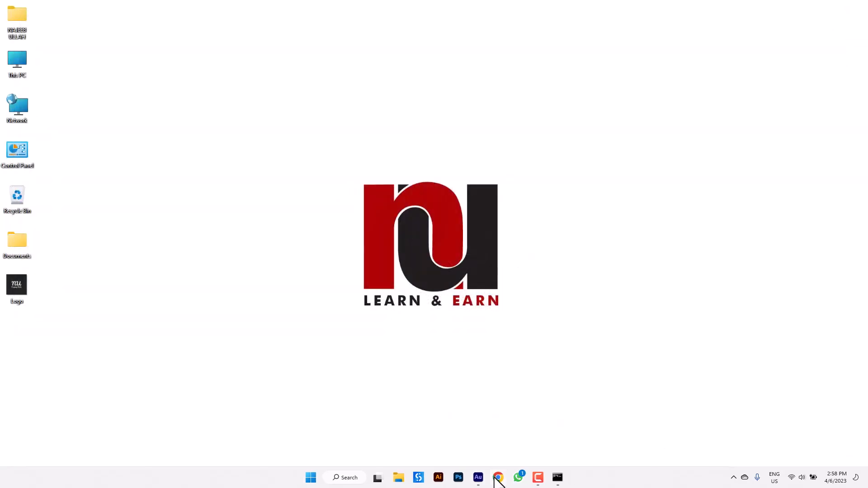
left_click(497, 479)
Upload Logo as the Fiverr profile picture and open a new browser tab.
left_click(346, 191)
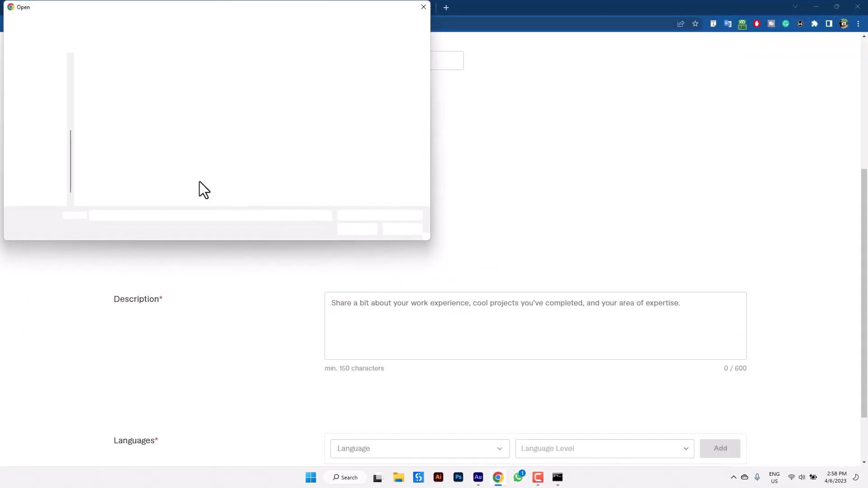
double_click(154, 85)
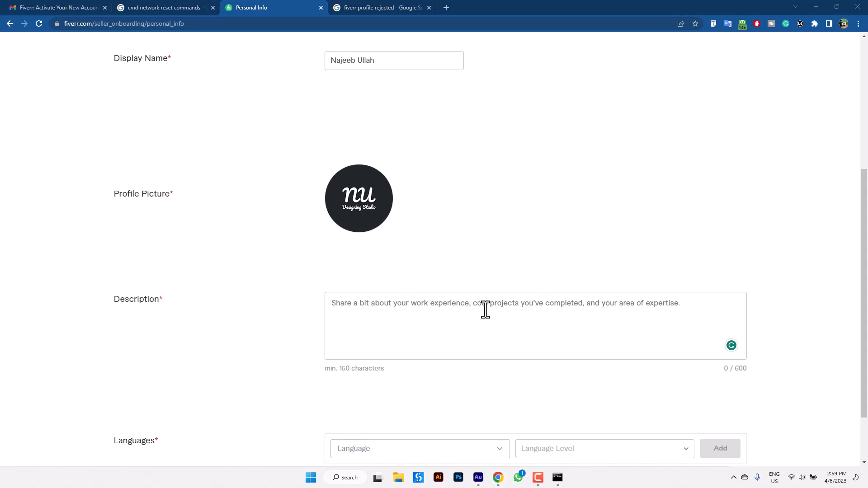
left_click(470, 313)
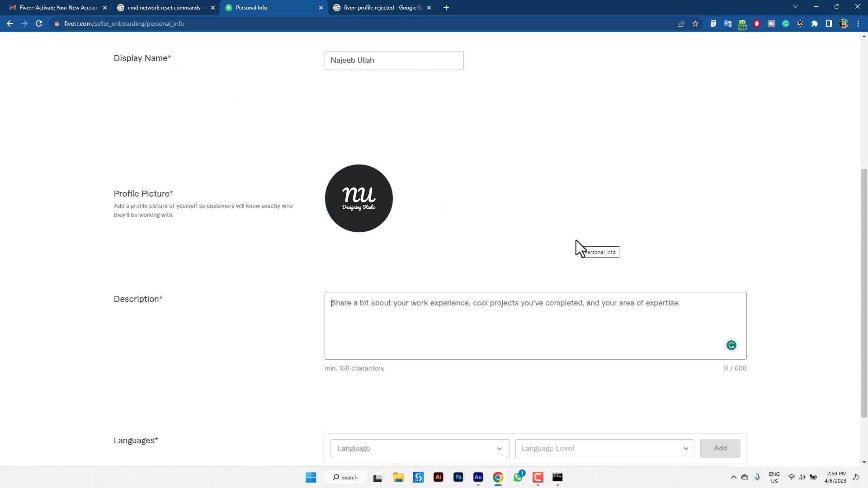
left_click(447, 8)
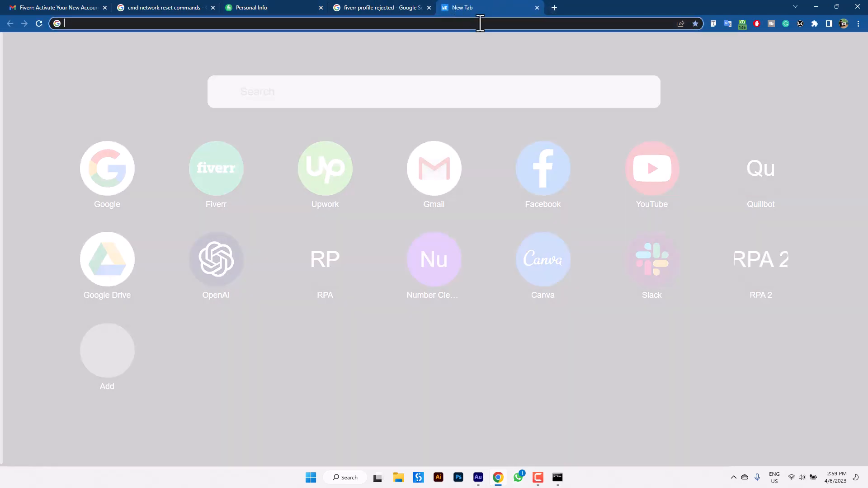
In ChatGPT, describe Photoshop and Illustrator design skills and ask for a Fiverr profile description.
left_click(226, 264)
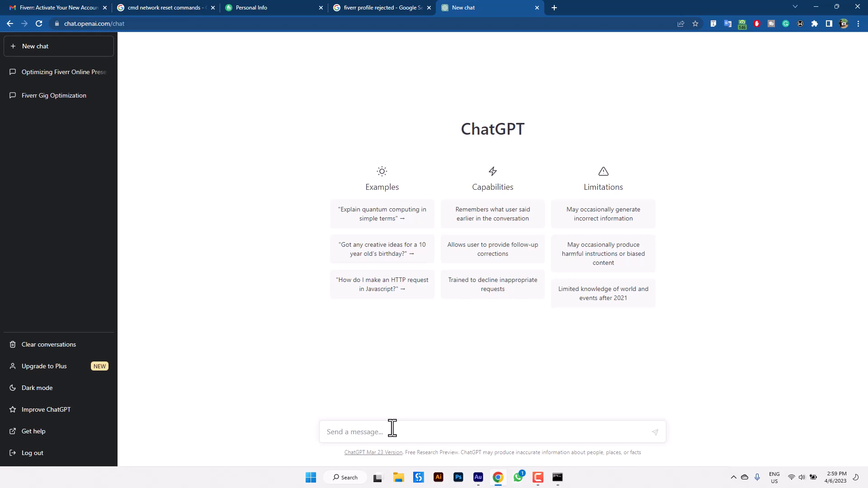
type("Im a flyer")
type(" d")
key("BackSpace")
key("BackSpace")
key("BackSpace")
key("BackSpace")
type("graphic designer i have experities in")
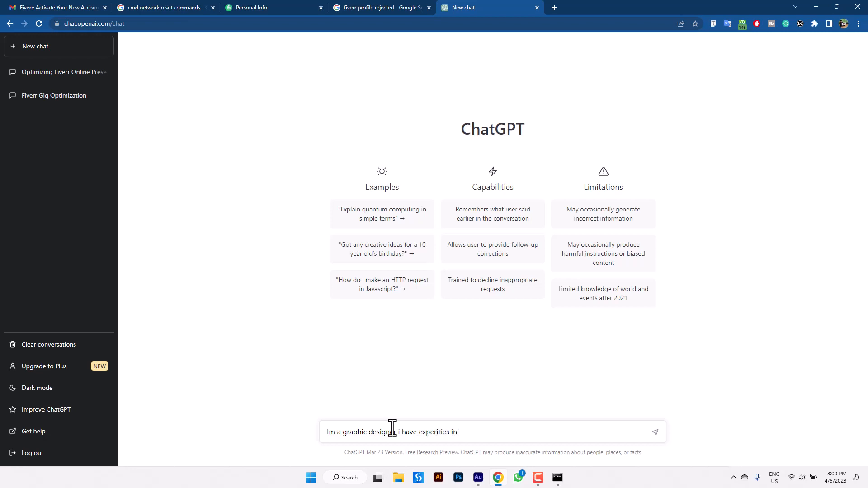
type(" photoshop and illustrator")
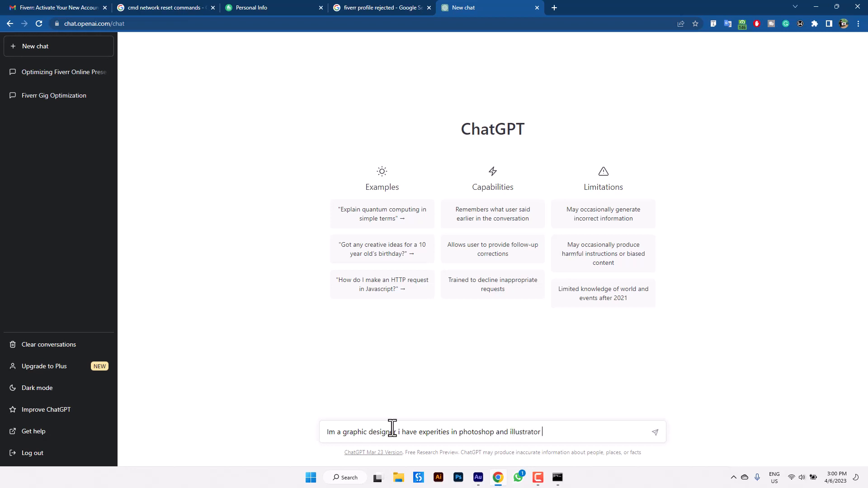
type(" i can design flyers, posters, social ")
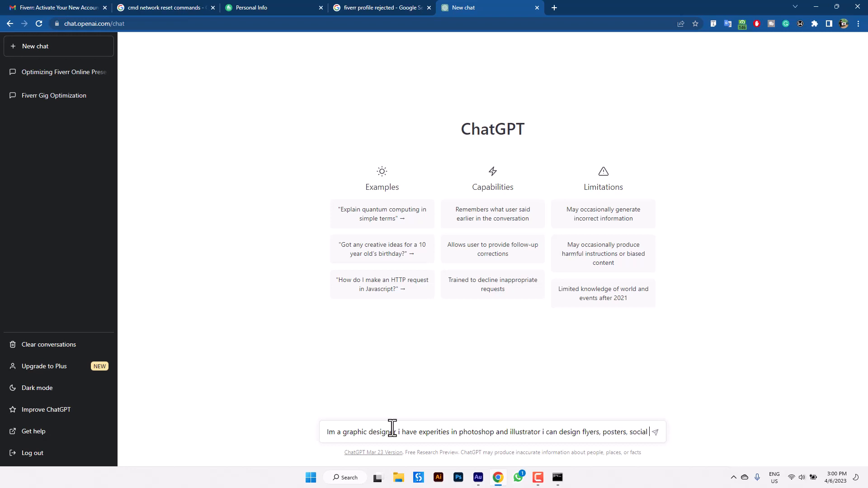
type("media ")
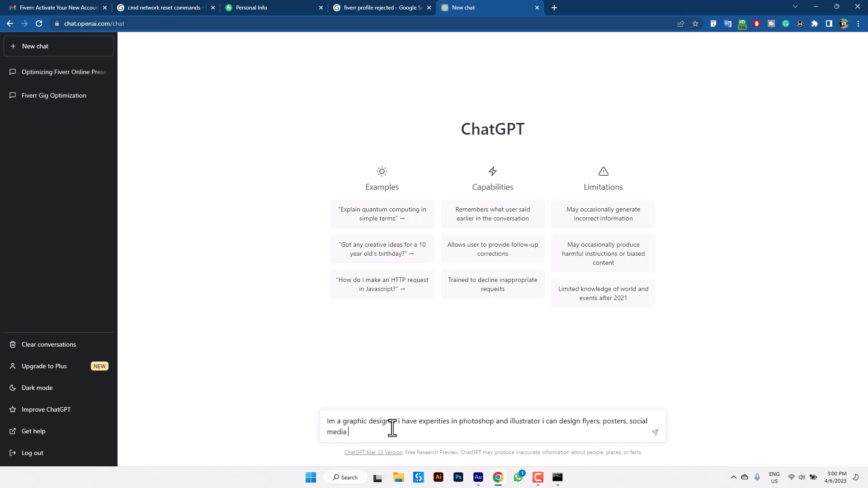
type("post banners, billboards and logos and i also ")
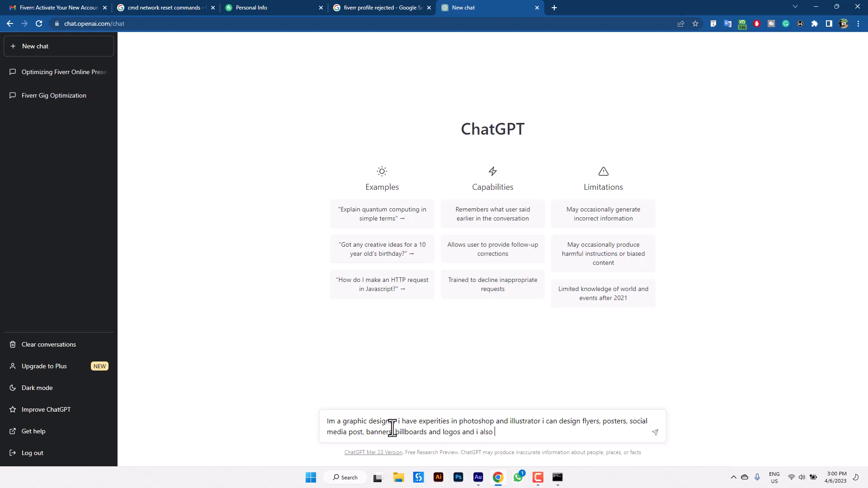
type("can do any type ")
type("of pho")
type("toho")
type("shop editing")
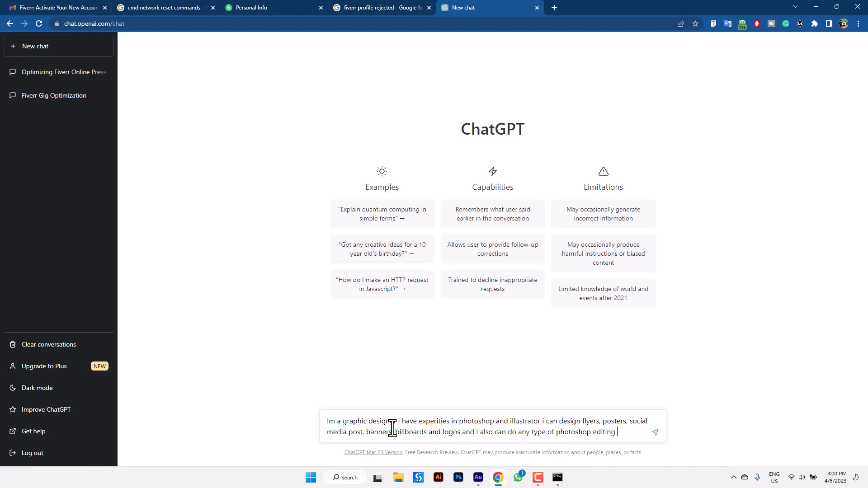
type(" and ")
type("backgroudn")
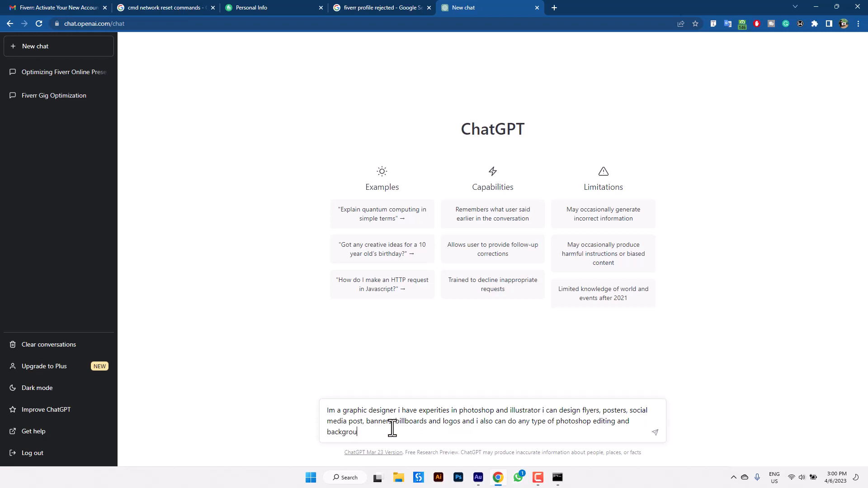
key("BackSpace")
type("nd removals and retouching of complex ")
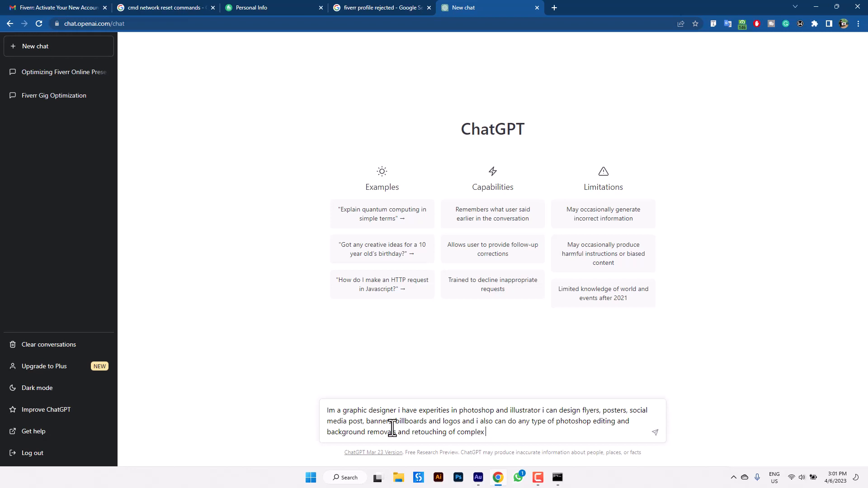
type("images so write a fiverr profile descrip")
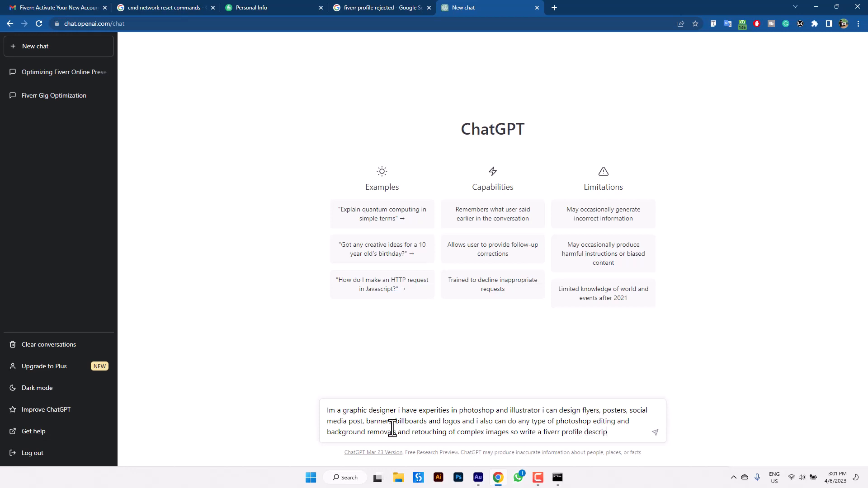
type("tion for me")
Resend the profile-description prompt in a reloaded chat, then type a request for a short professional rewrite.
key("Return")
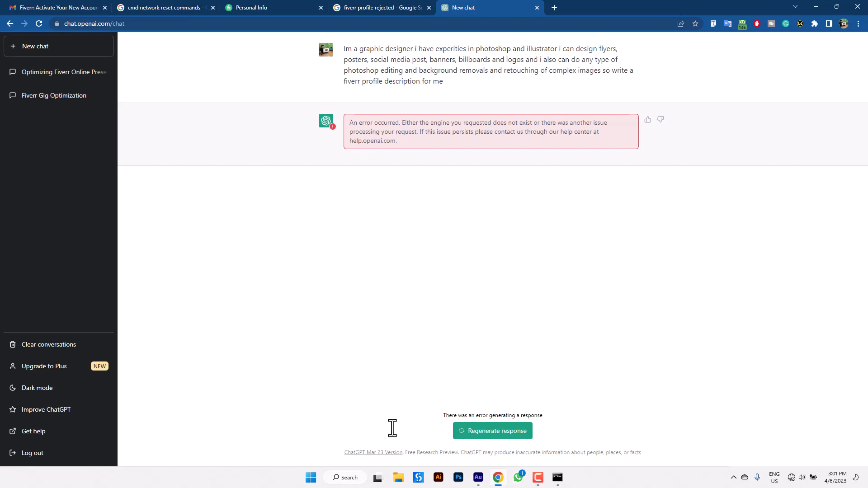
mouse_move(447, 84)
left_mouse_down()
mouse_move(340, 46)
mouse_move(444, 77)
left_mouse_up()
right_click(439, 75)
left_click(441, 75)
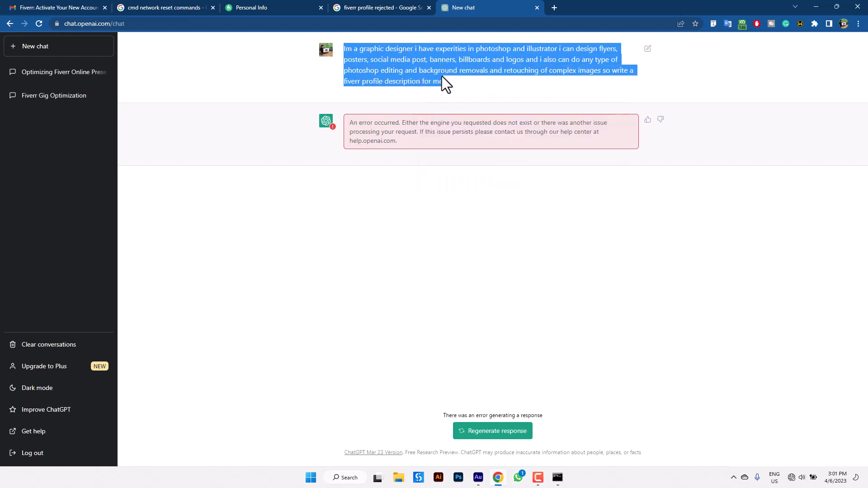
left_click(43, 24)
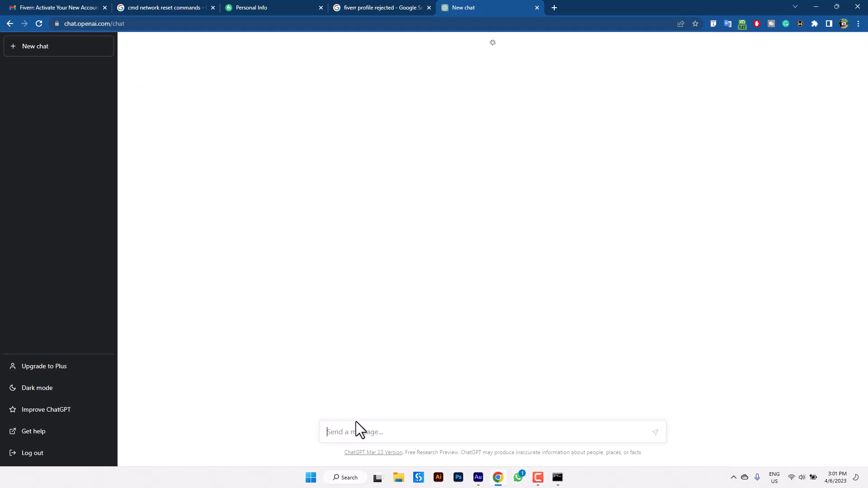
key("ctrl+v")
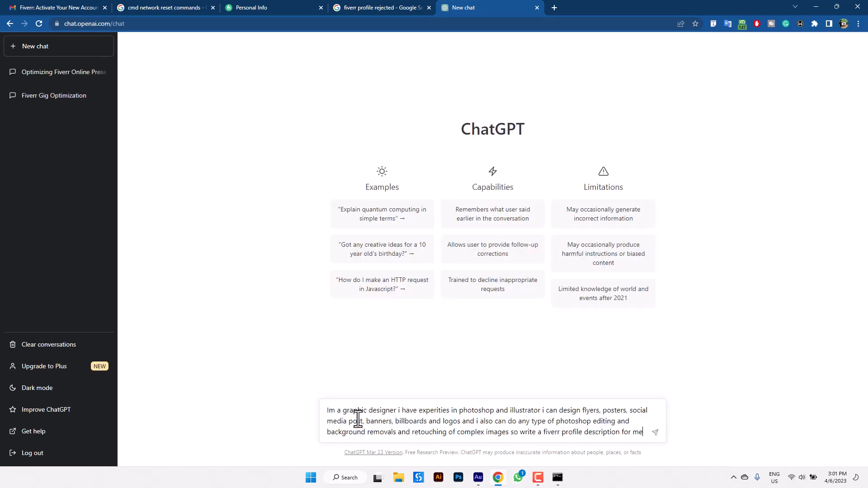
key("Return")
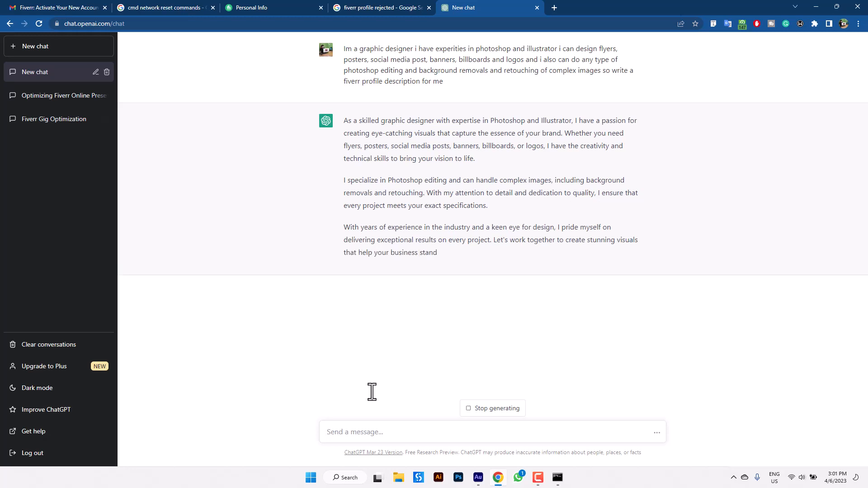
type("w")
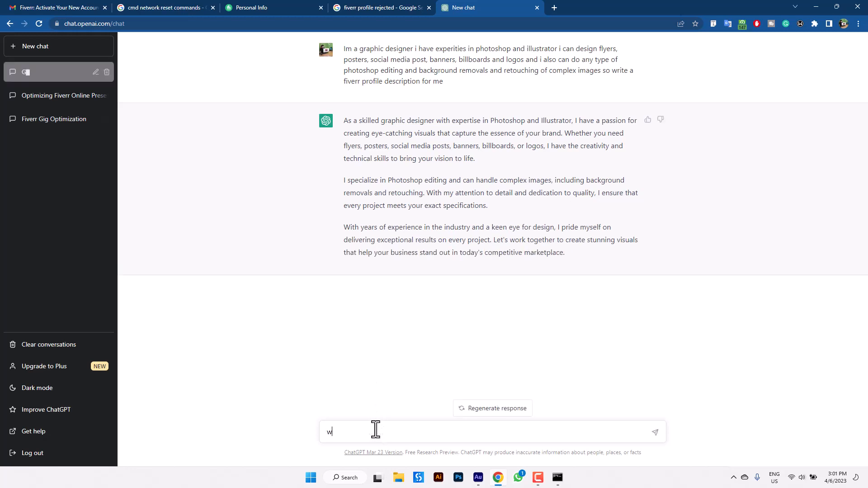
type("rite in short ")
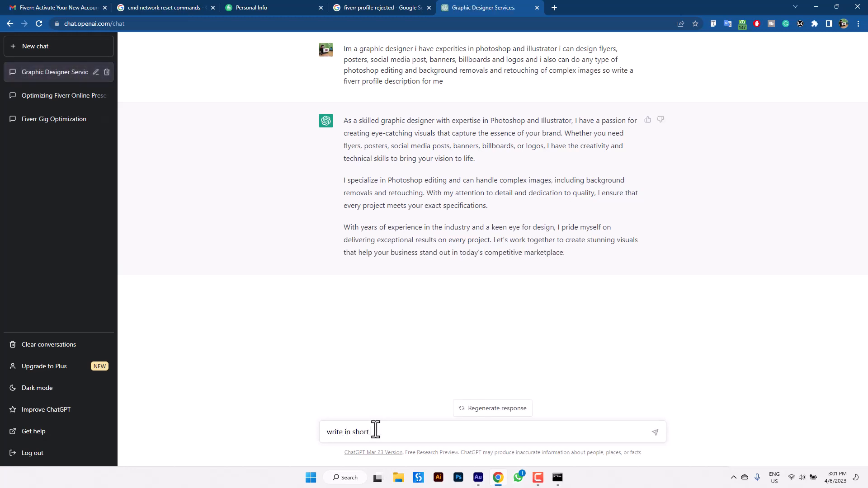
type("and d")
type("n proffessional style")
Get the short professional one-paragraph description and select its text.
key("Return")
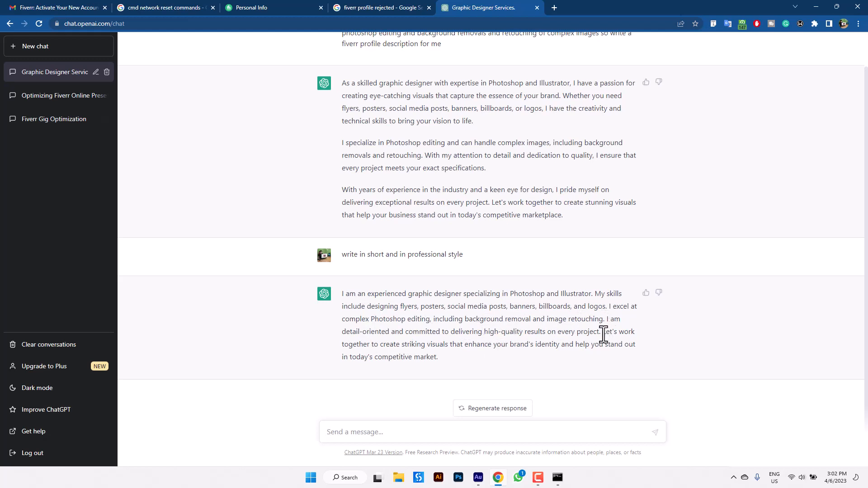
left_click(401, 439)
left_click_drag(463, 359, 345, 299)
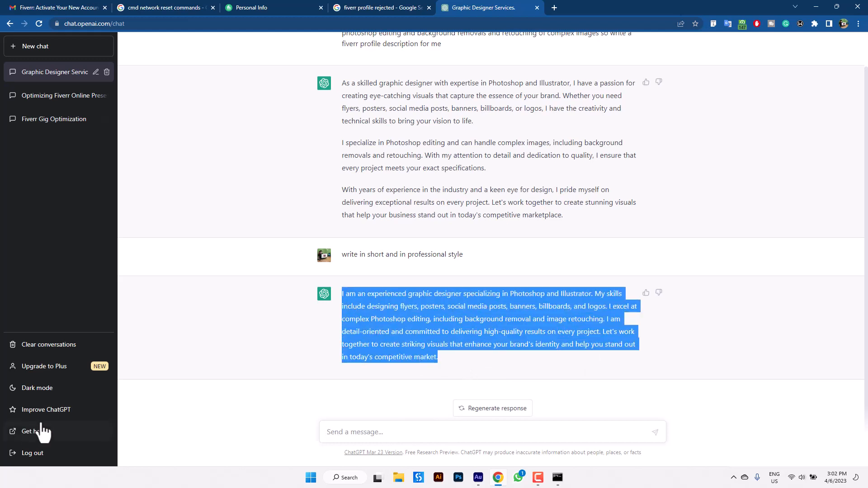
left_click(161, 8)
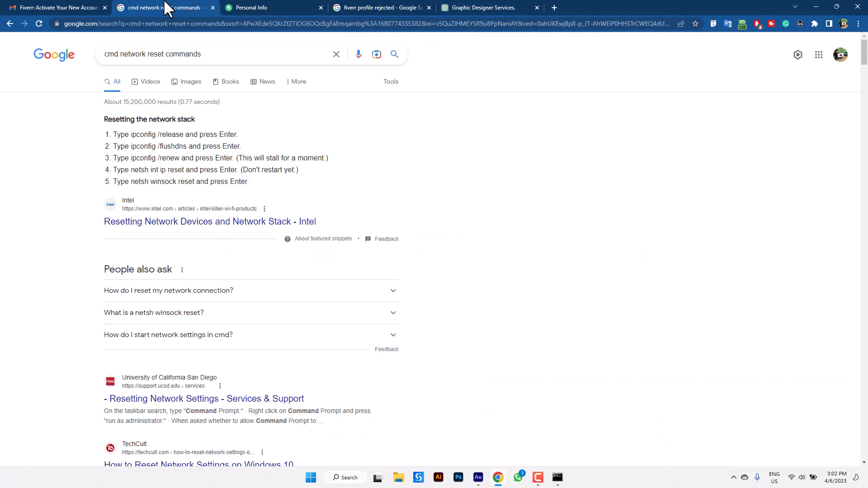
Paste the ChatGPT paragraph into the Fiverr profile Description.
left_click(258, 8)
key("ctrl+v")
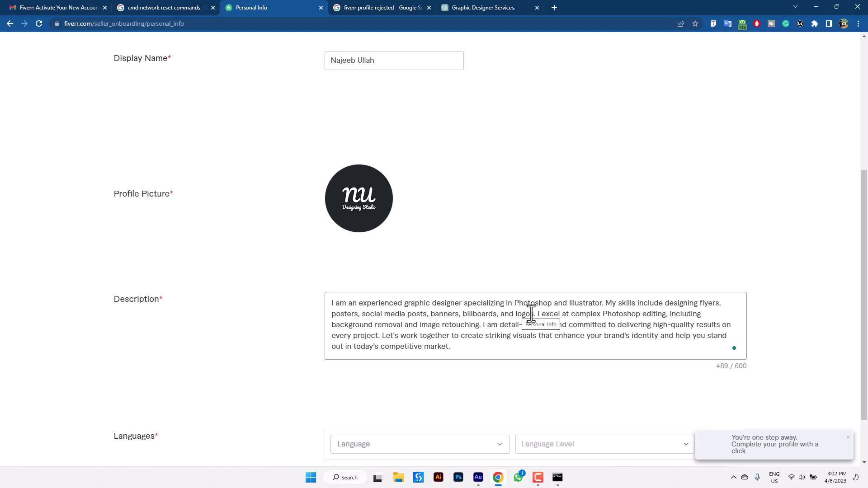
scroll(537, 317, "down", 2)
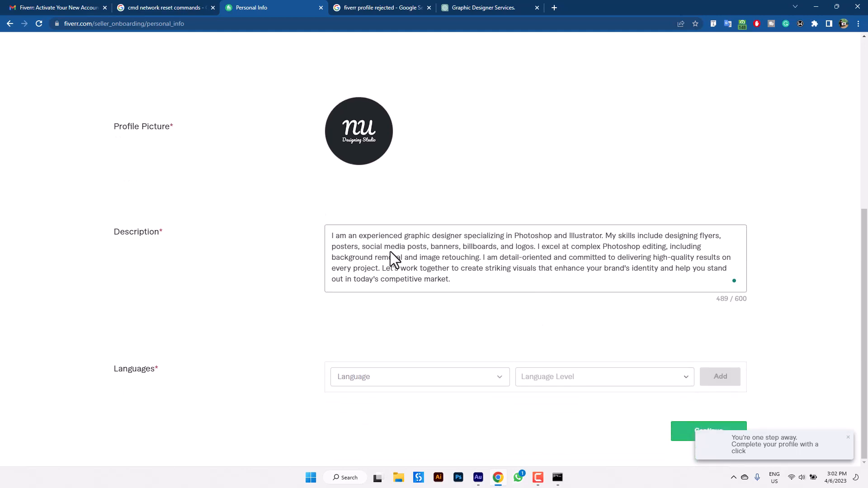
Add English and French as languages, both at Fluent level.
left_click(437, 387)
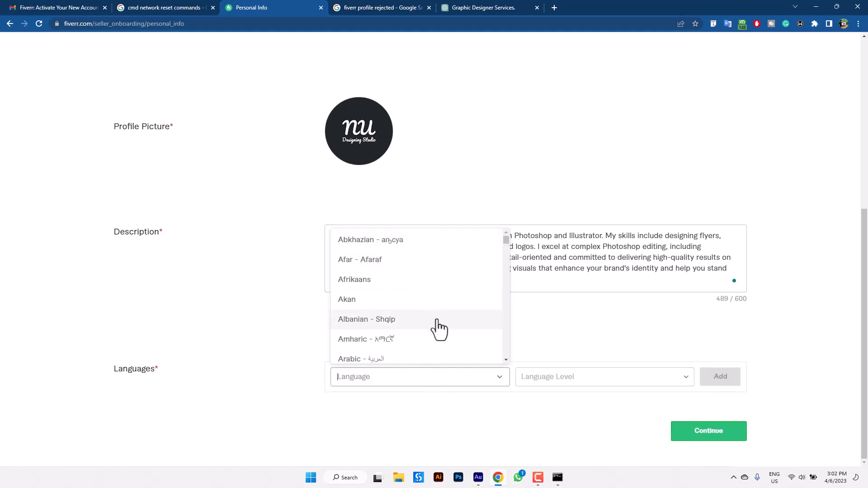
scroll(437, 329, "down", 2)
type("eee")
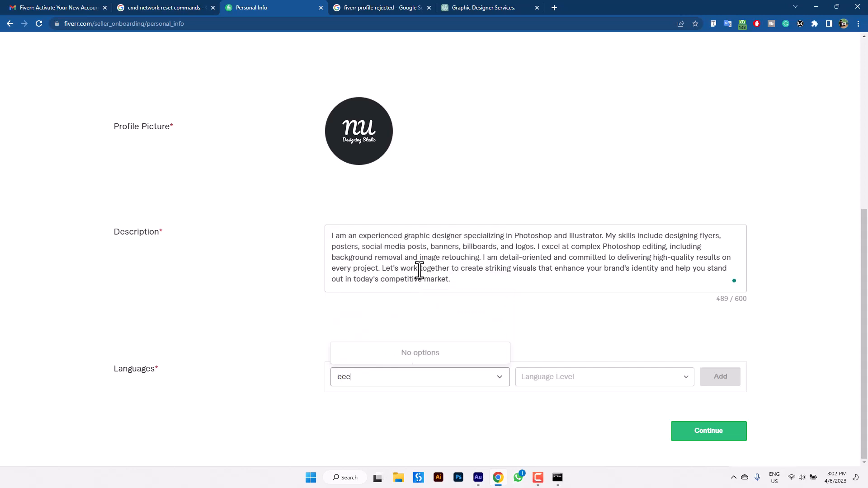
key("BackSpace")
key("BackSpace")
type("ng")
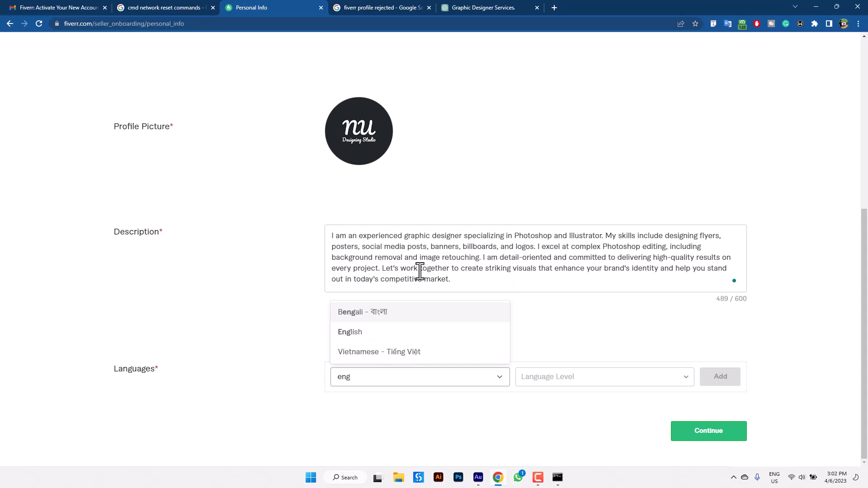
left_click(389, 332)
left_click(597, 384)
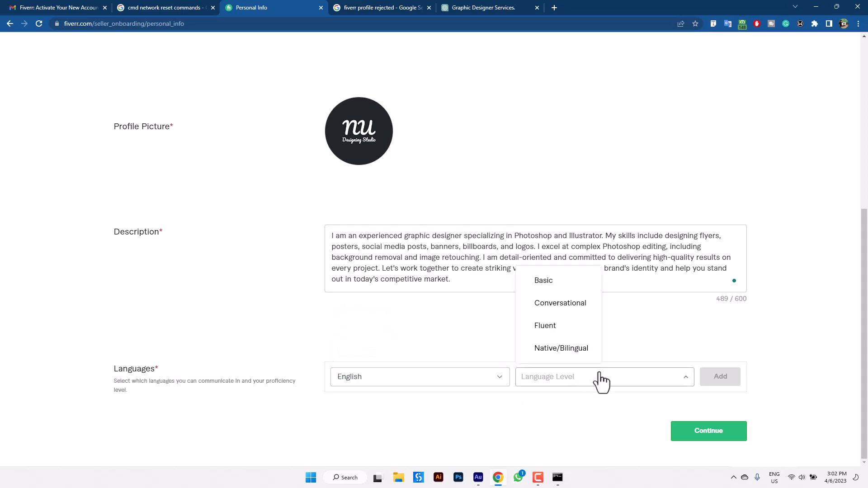
left_click(546, 326)
left_click(705, 378)
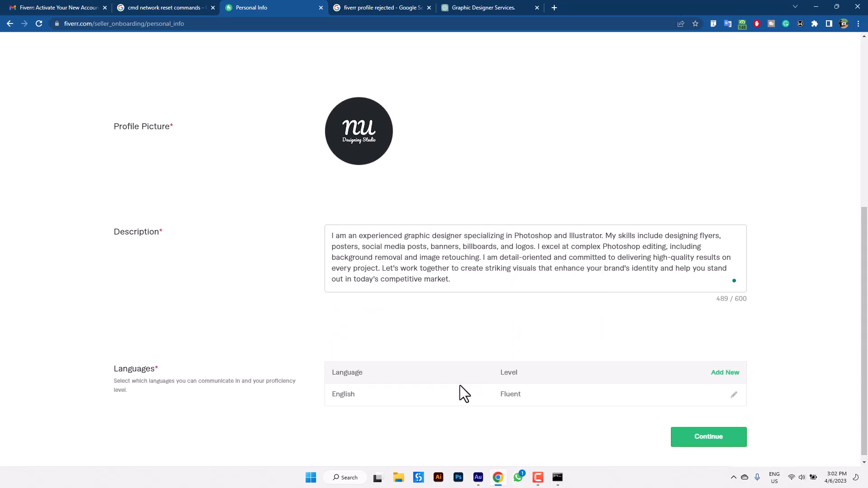
left_click(728, 373)
scroll(534, 339, "down", 1)
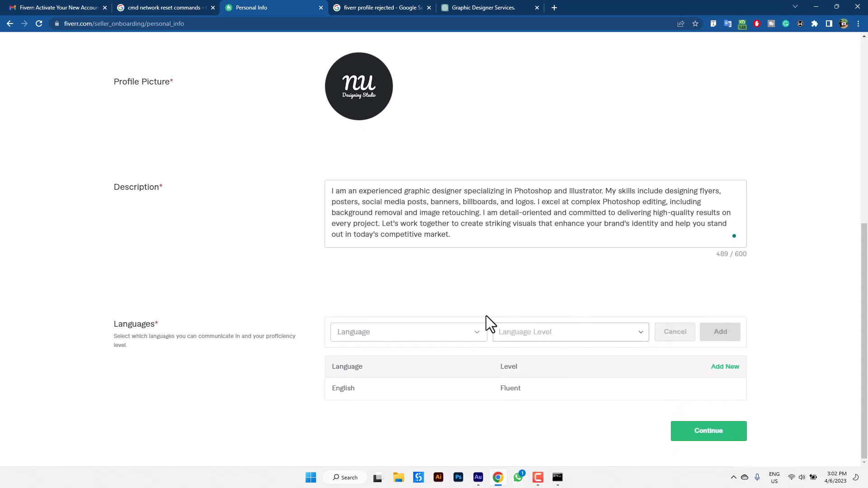
left_click(471, 337)
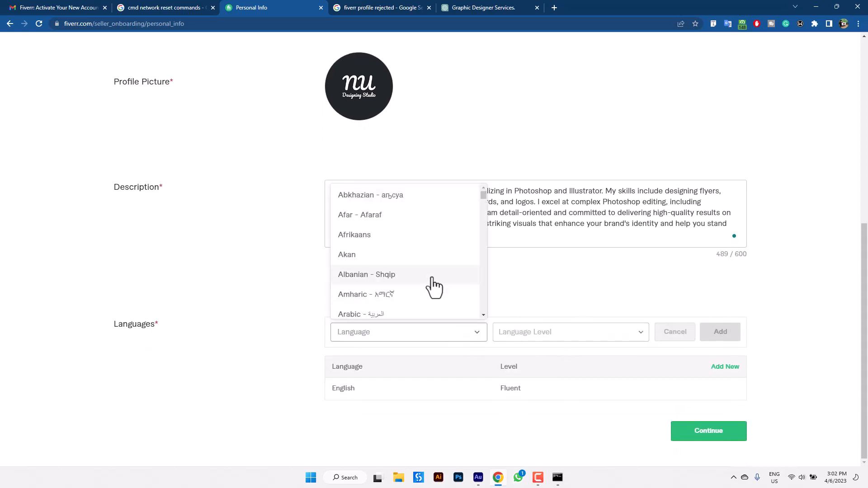
type("fren")
left_click(458, 308)
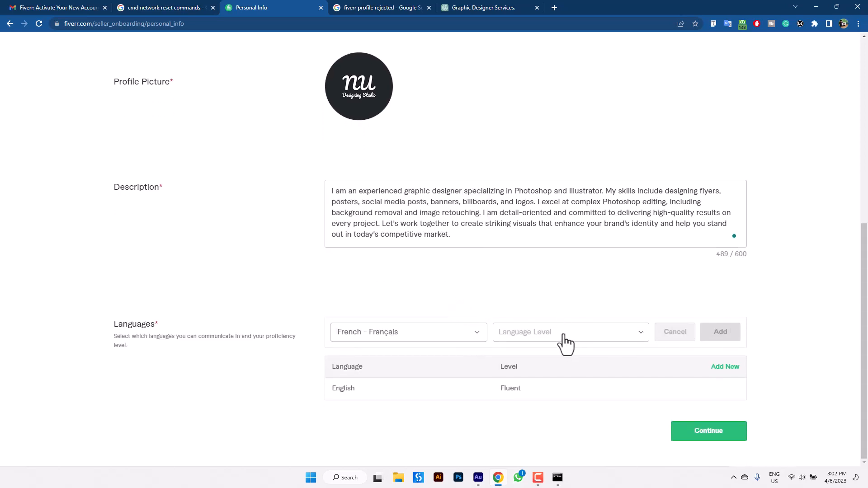
left_click(572, 341)
left_click(545, 407)
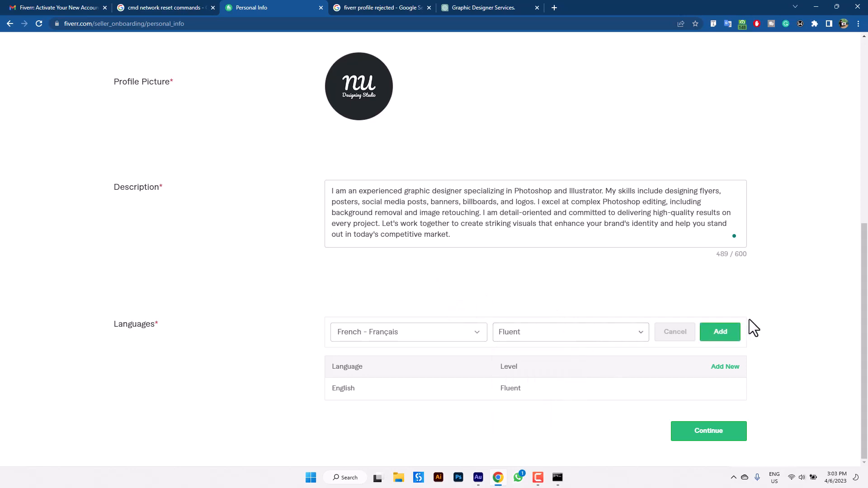
left_click(721, 332)
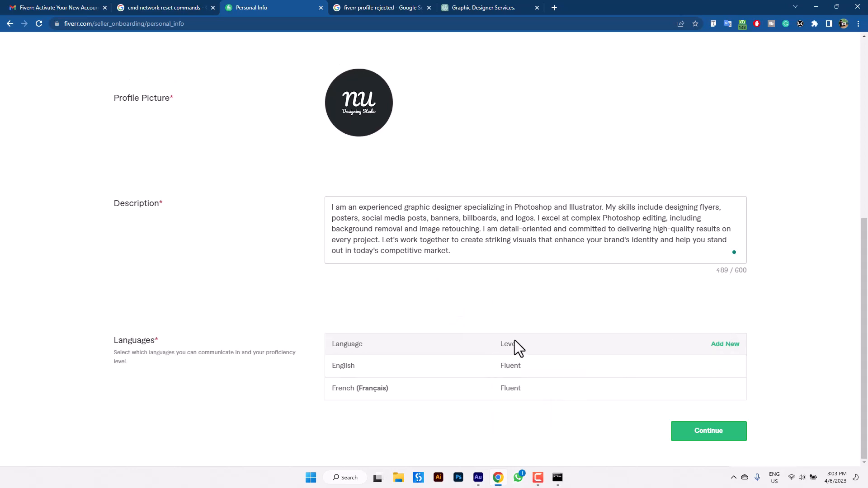
Add German at Conversational and Dutch at Fluent, then continue to Professional Info.
left_click(739, 345)
left_click(415, 355)
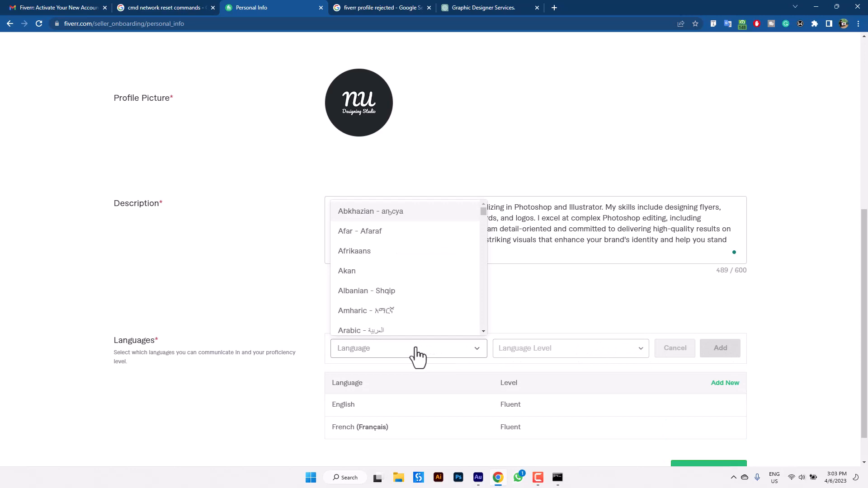
type("germ")
left_click(408, 328)
left_click(631, 355)
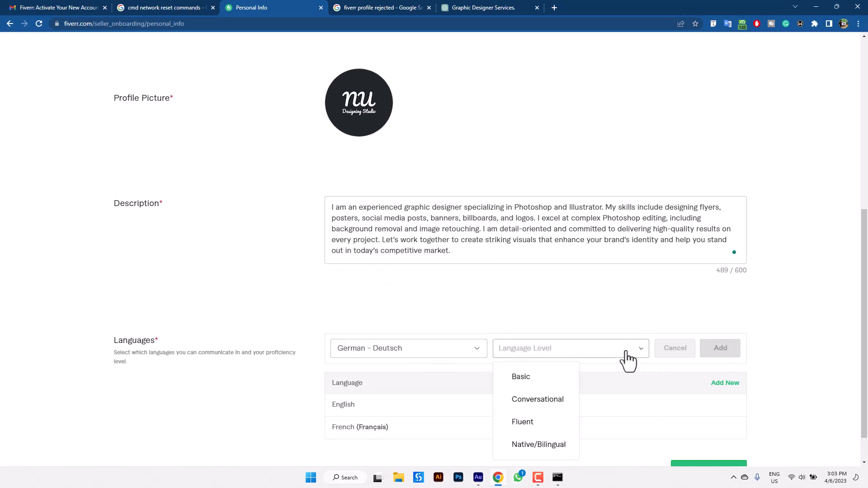
left_click(548, 403)
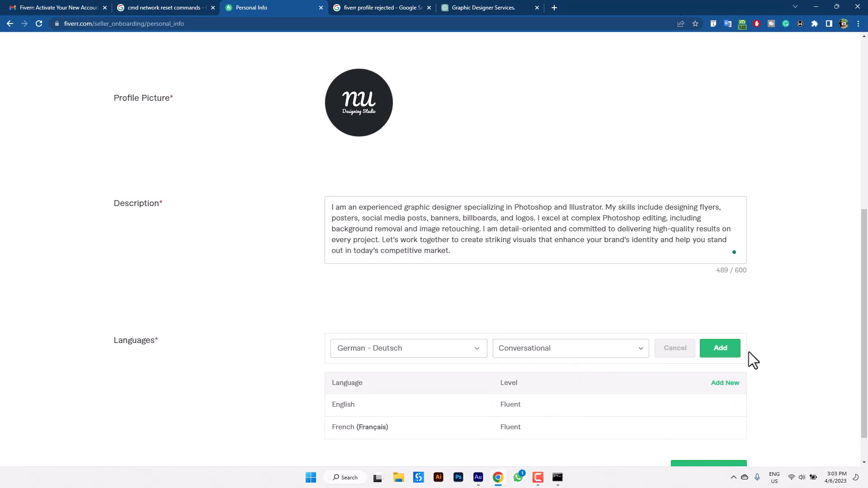
left_click(730, 352)
left_click(722, 346)
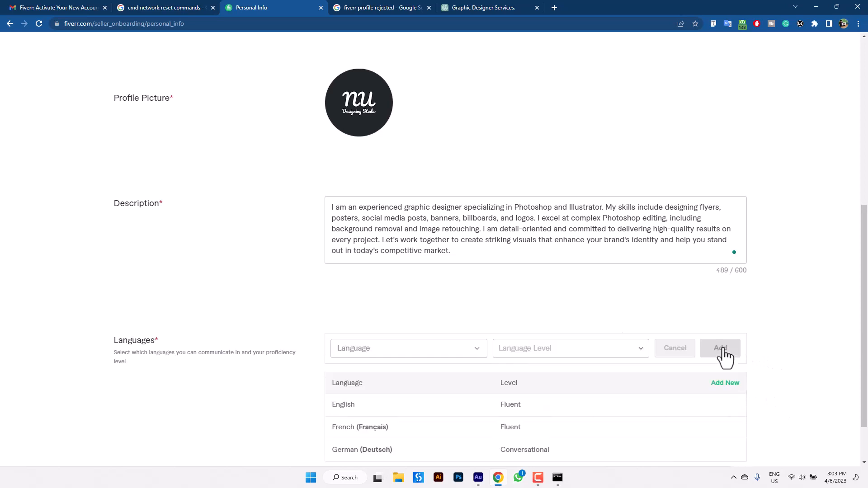
left_click(417, 351)
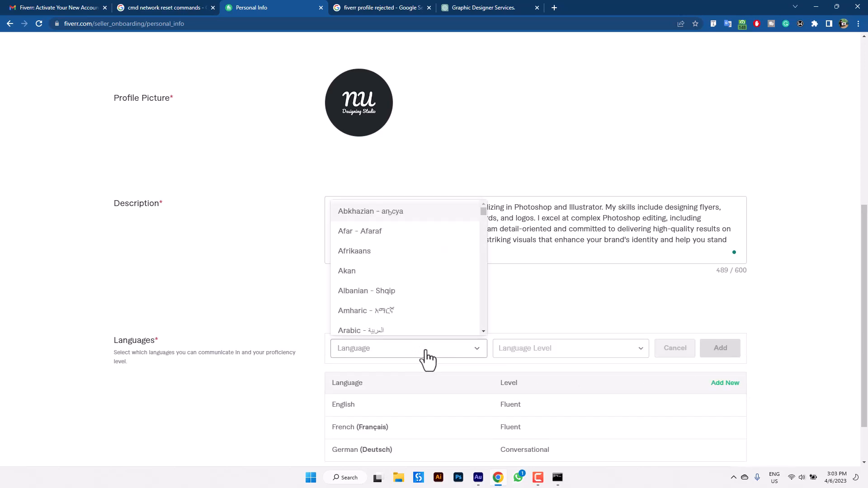
type("dut")
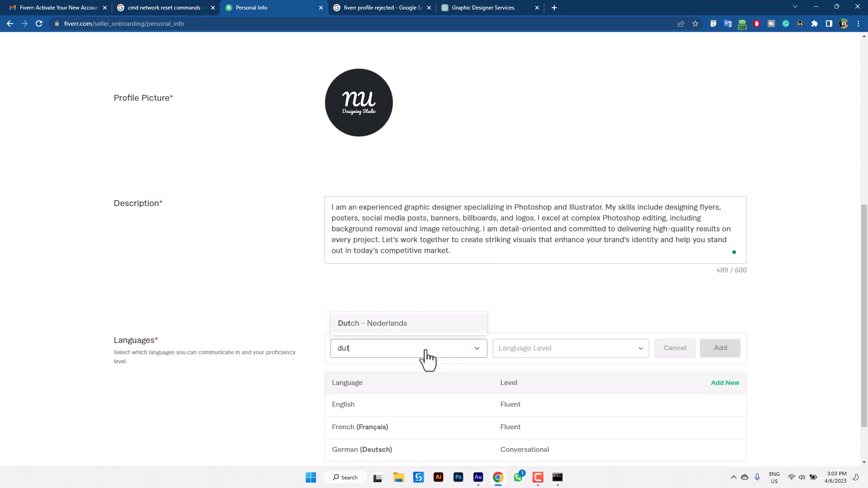
left_click(450, 328)
left_click(582, 355)
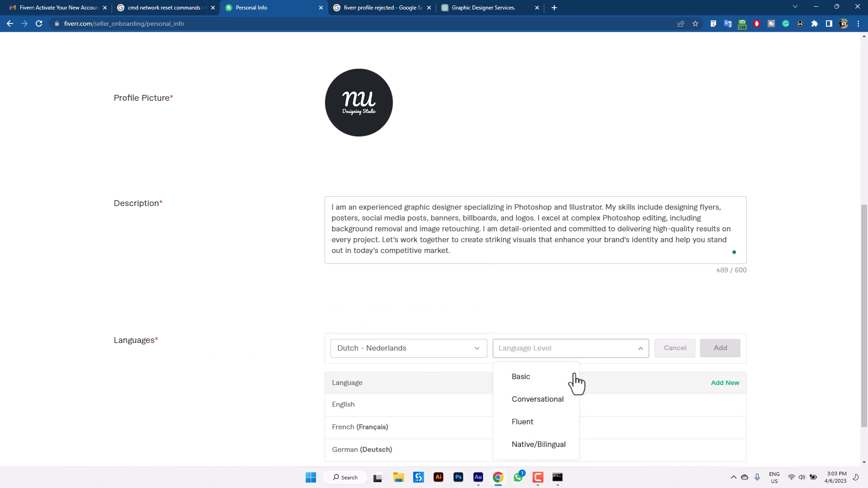
left_click(560, 427)
left_click(731, 356)
scroll(734, 357, "down", 1)
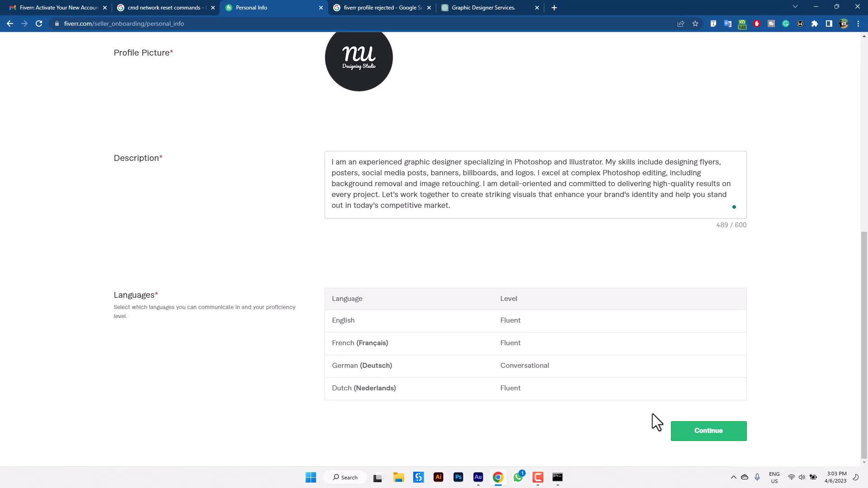
left_click(702, 437)
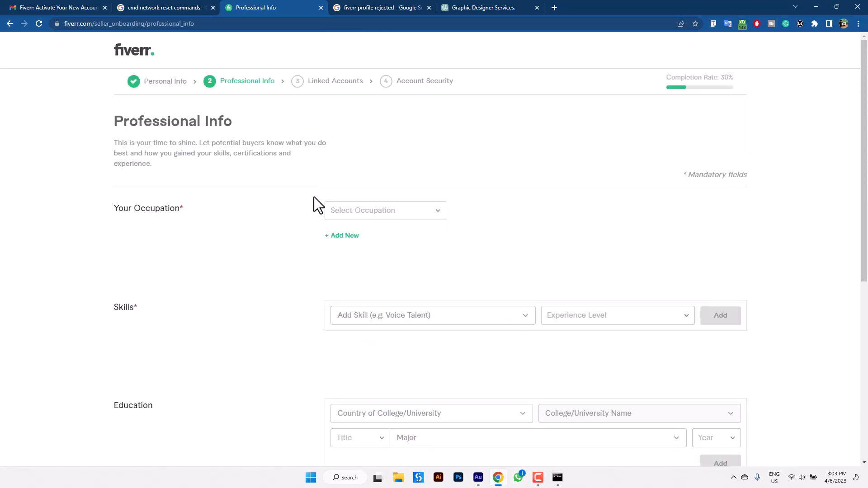
Set the occupation to Graphics & Design, from 2015 to 2023.
left_click(378, 218)
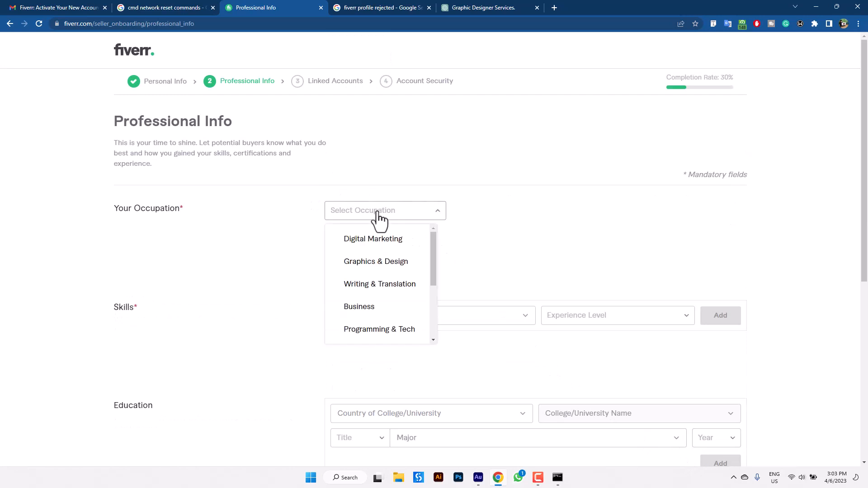
left_click(392, 271)
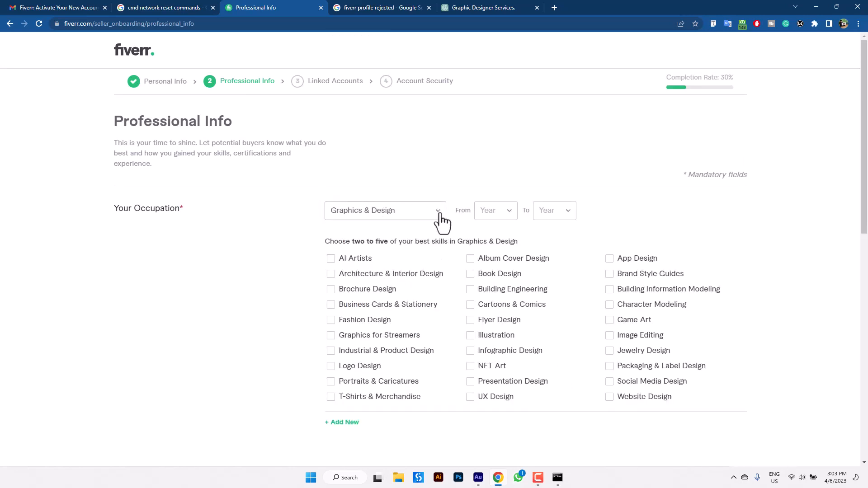
left_click(505, 209)
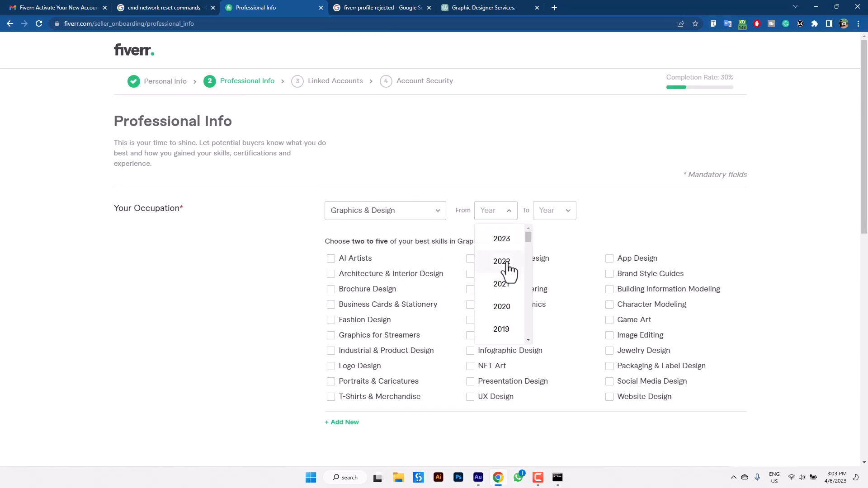
scroll(509, 269, "down", 4)
left_click(507, 239)
left_click(548, 211)
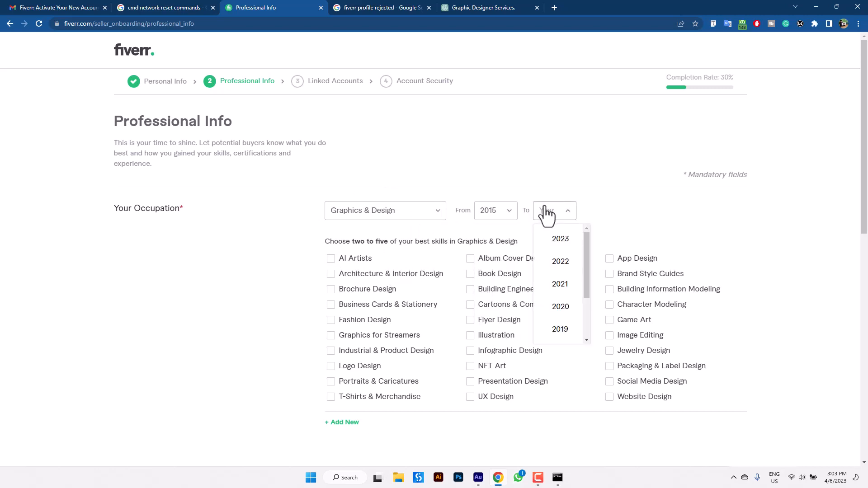
left_click(563, 246)
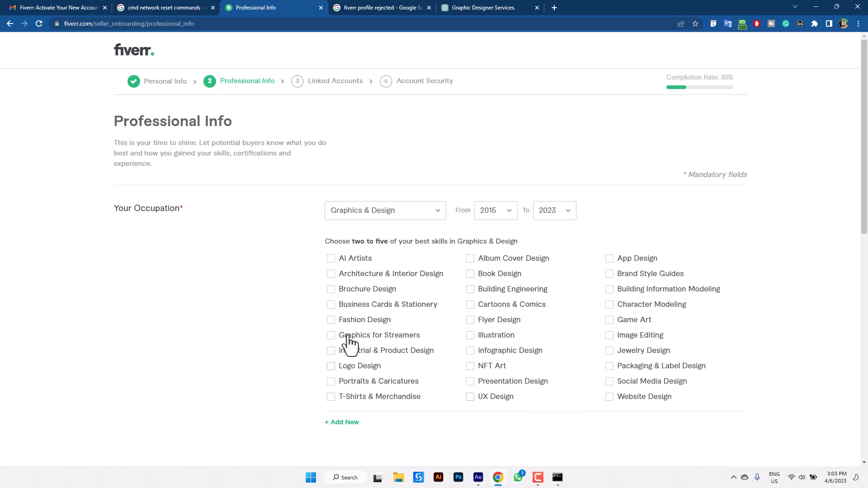
Check Logo, Brochure, Flyer, Image Editing and Presentation Design as best skills.
left_click(331, 367)
left_click(337, 291)
left_click(480, 322)
left_click(611, 336)
left_click(472, 384)
left_click(470, 382)
scroll(528, 411, "down", 2)
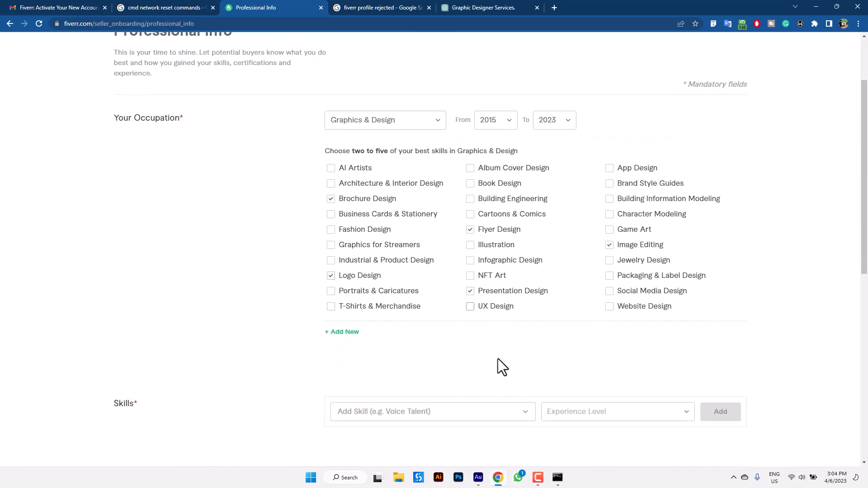
scroll(493, 359, "down", 2)
Add Graphic design as a skill at Expert level.
scroll(462, 312, "down", 2)
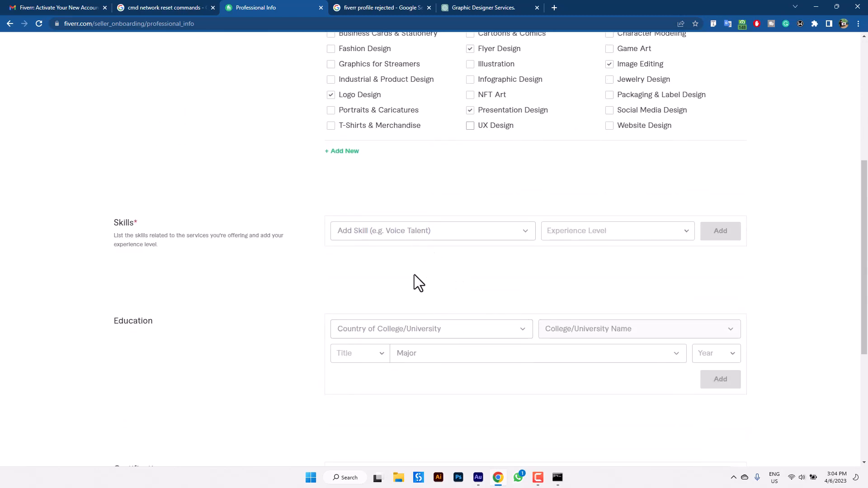
left_click(429, 234)
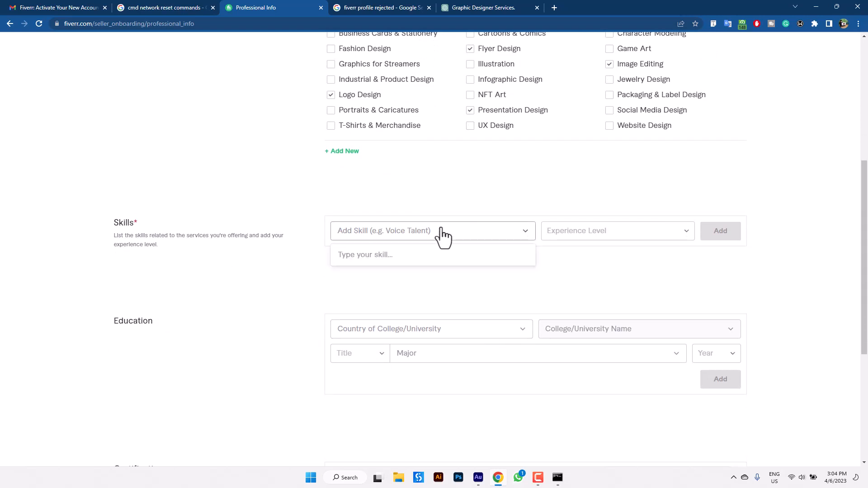
type("grphi")
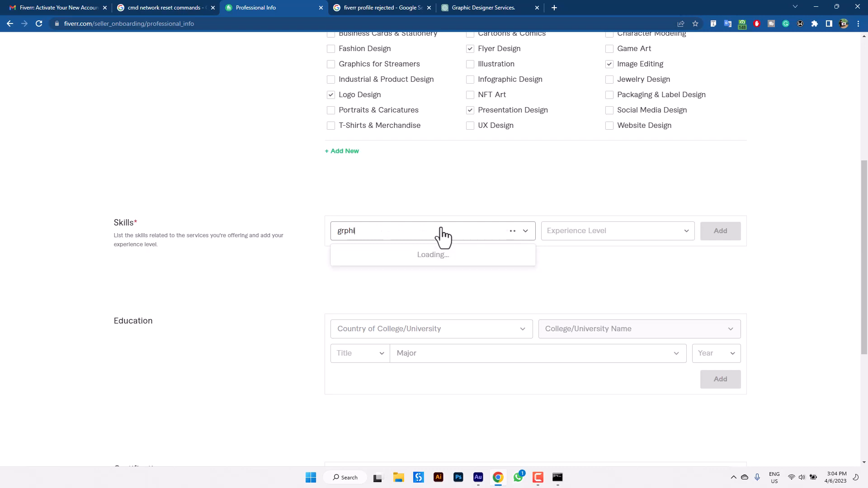
type("aphic")
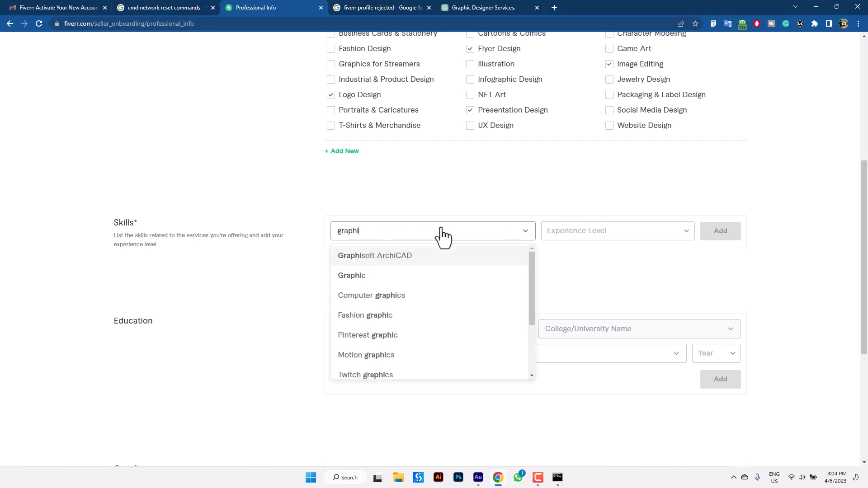
type(" des")
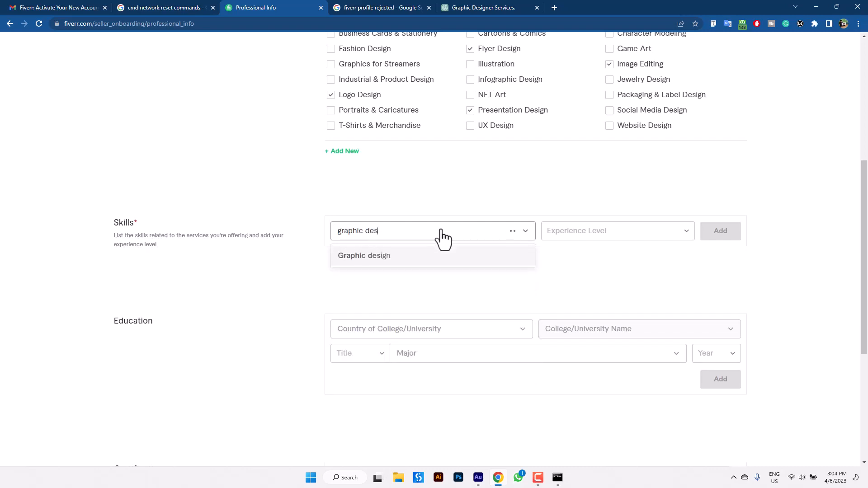
left_click(445, 256)
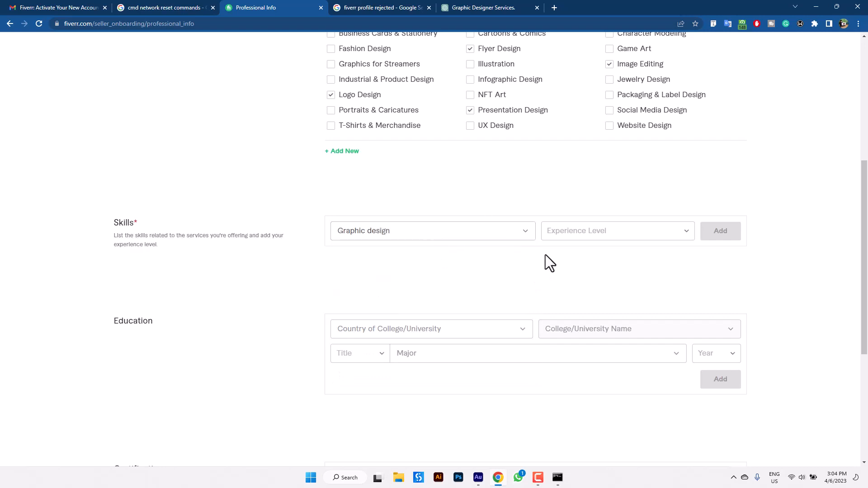
left_click(576, 240)
left_click(578, 304)
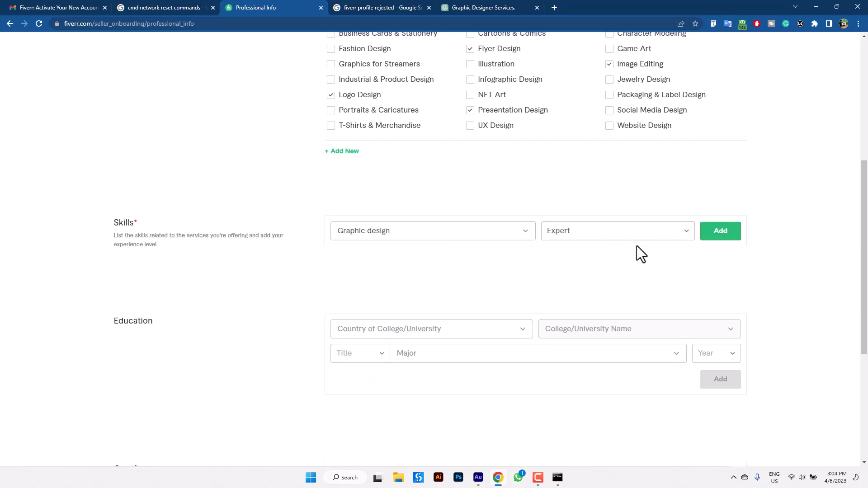
left_click(713, 239)
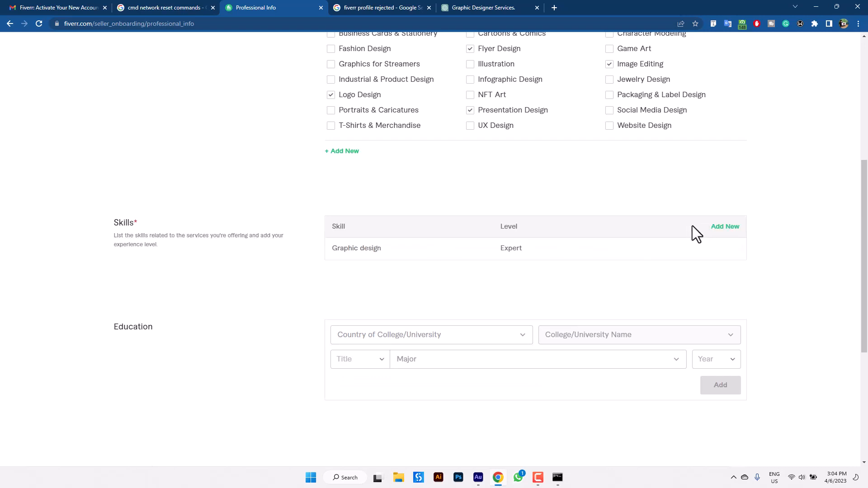
Add Flyer design as a skill at Expert level.
left_click(734, 225)
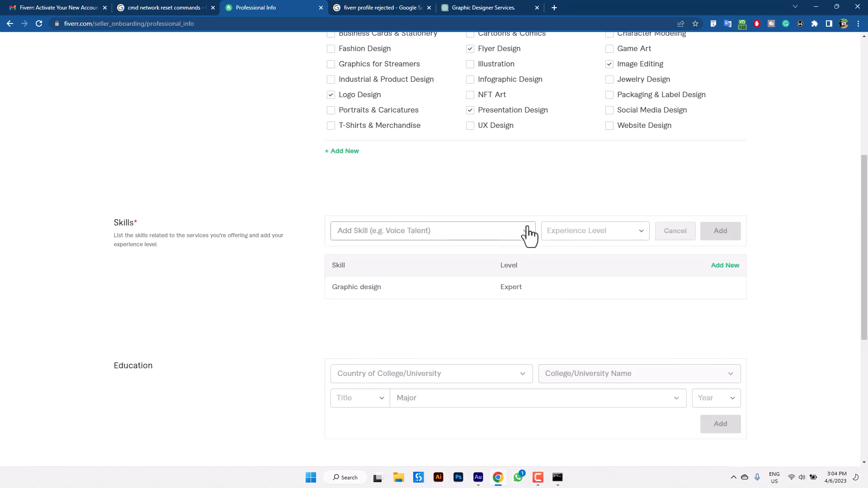
left_click(500, 231)
type("flyer des")
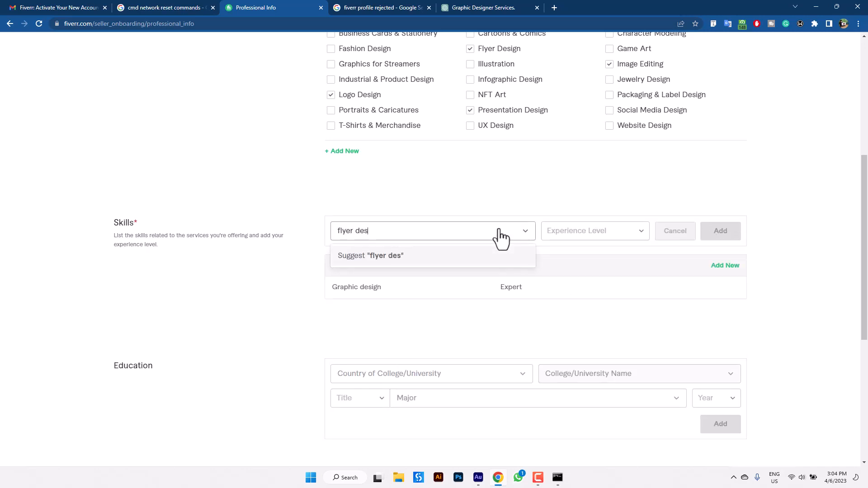
type("ign")
left_click(491, 252)
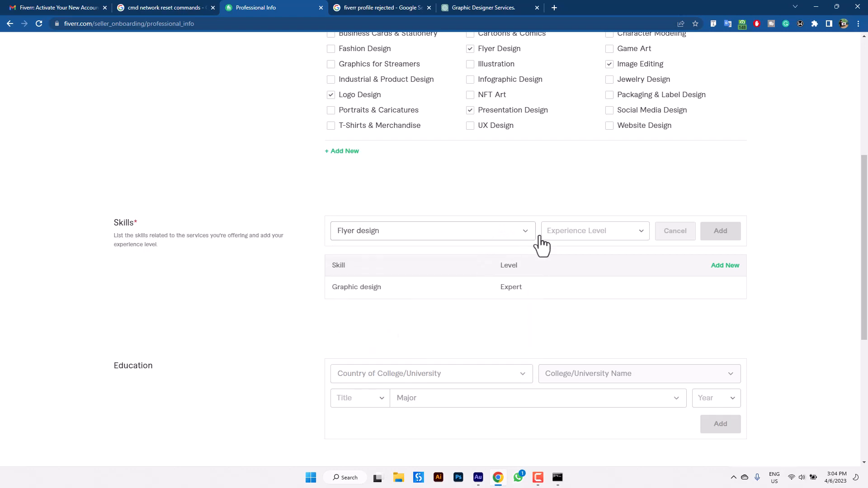
left_click(550, 233)
left_click(593, 315)
left_click(717, 231)
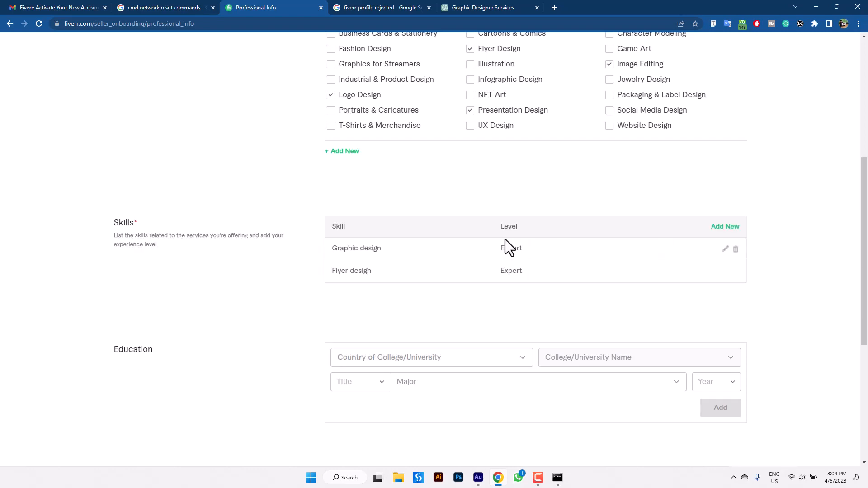
Add Event flyer designing as a skill at Expert level.
left_click(726, 226)
left_click(466, 232)
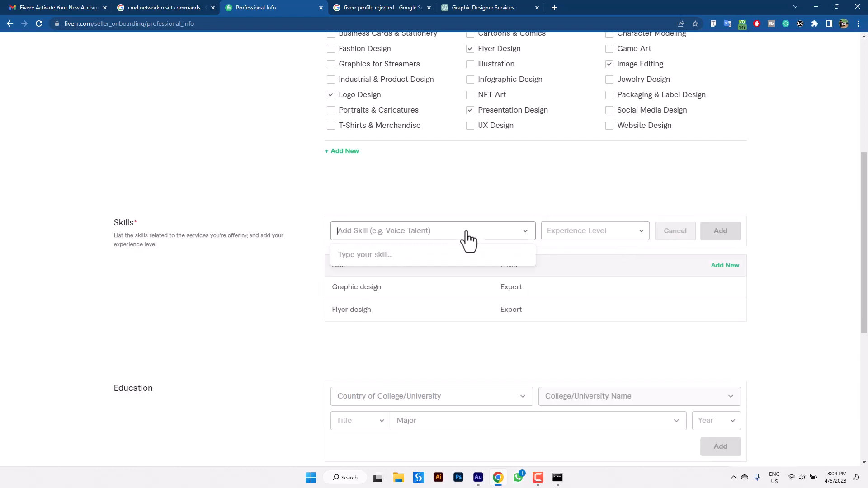
type("flyer de")
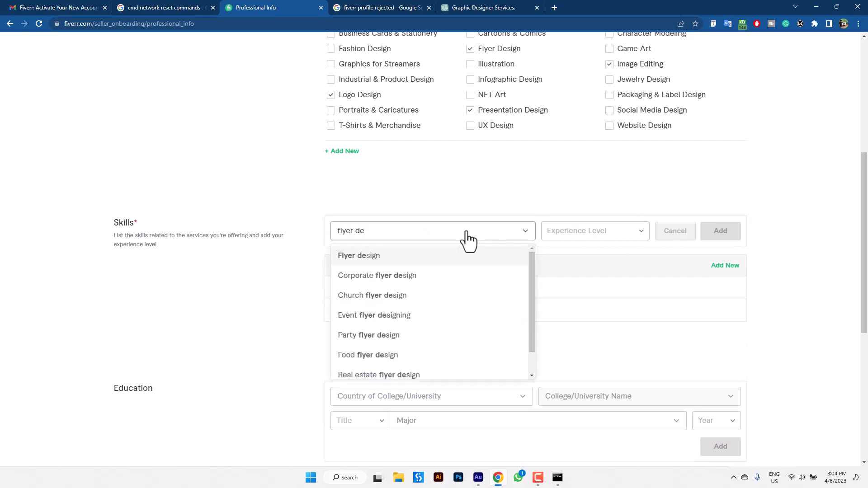
scroll(497, 113, "up", 6)
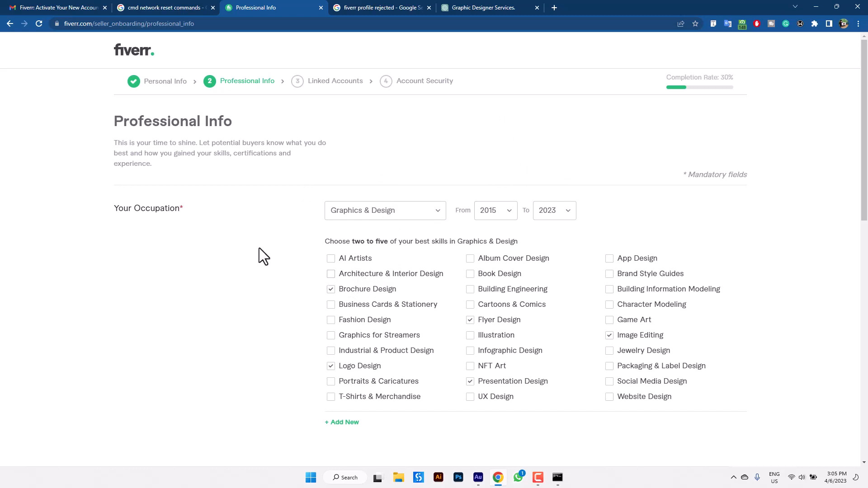
scroll(294, 256, "down", 7)
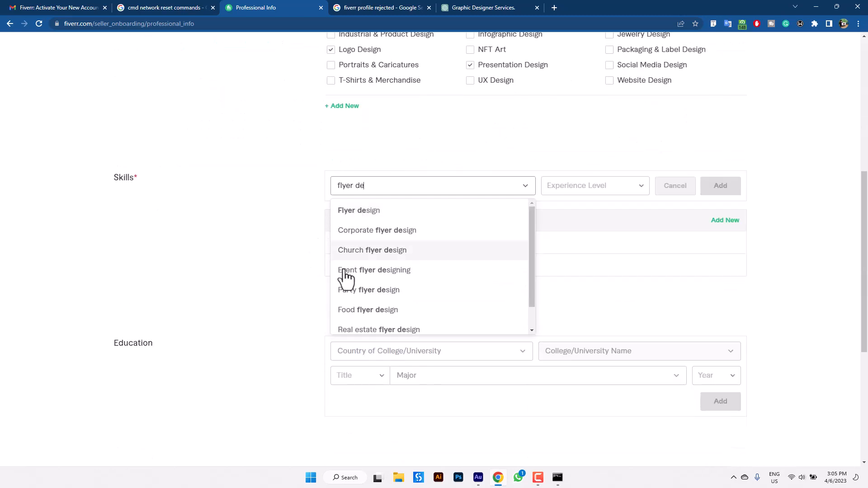
left_click(398, 269)
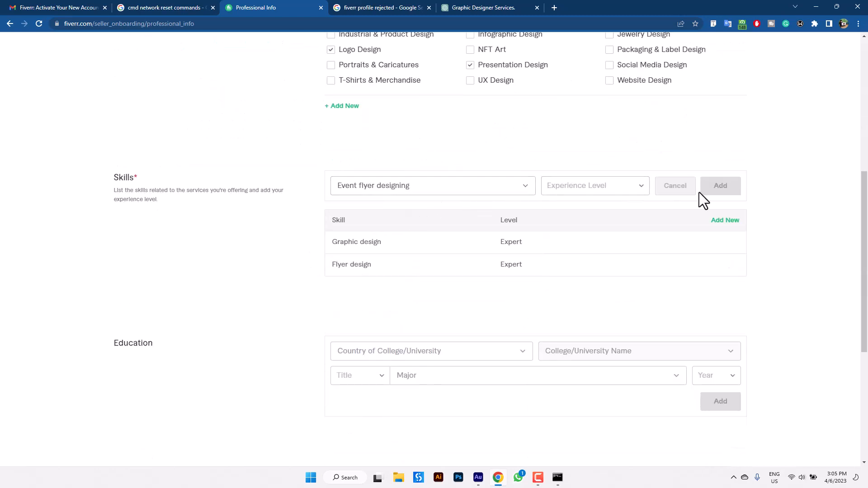
left_click(463, 195)
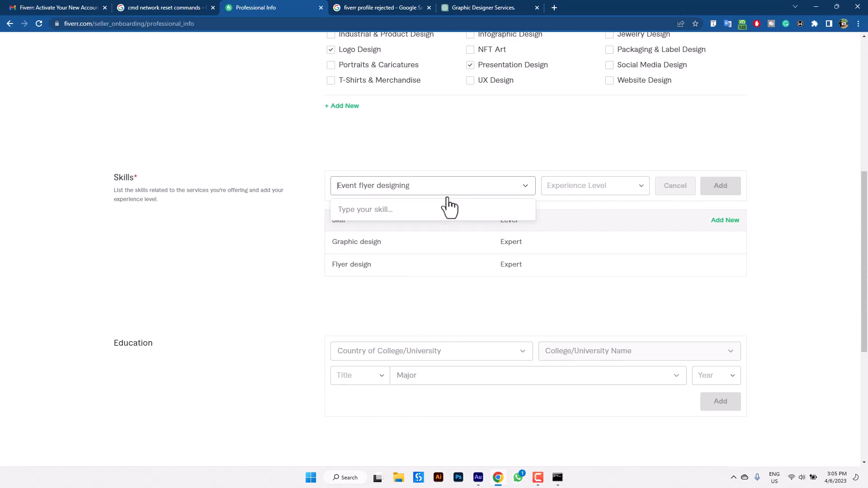
left_click(582, 192)
left_click(589, 266)
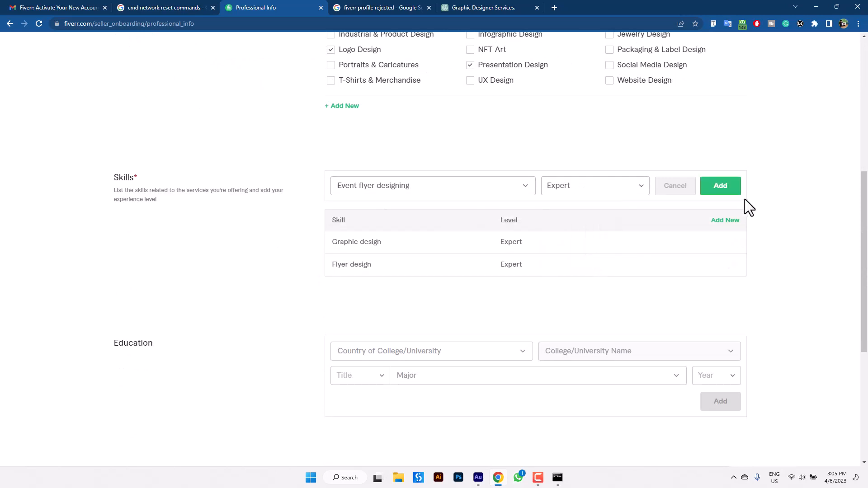
left_click(729, 192)
Add the typed skill 'psot design' at Expert level.
left_click(728, 183)
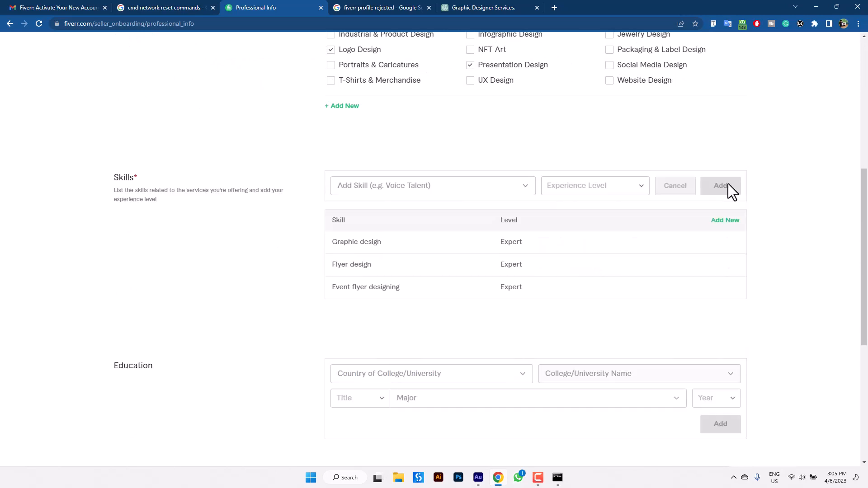
left_click(459, 193)
type("soci")
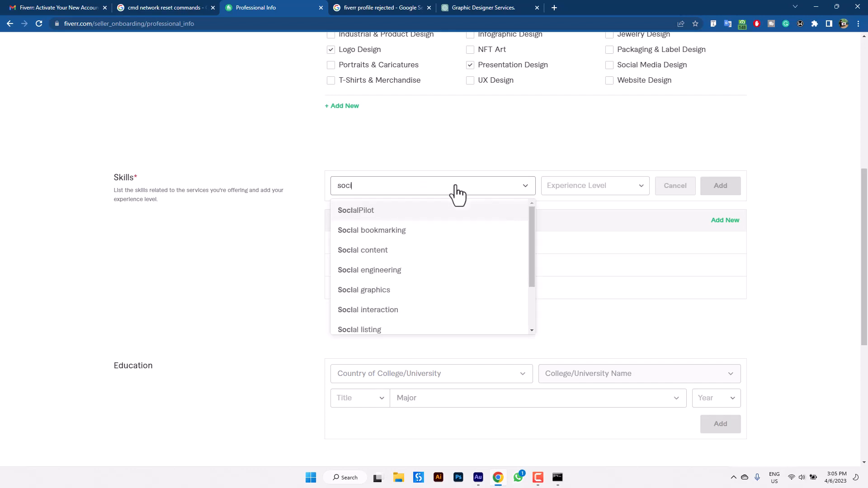
type("al medi")
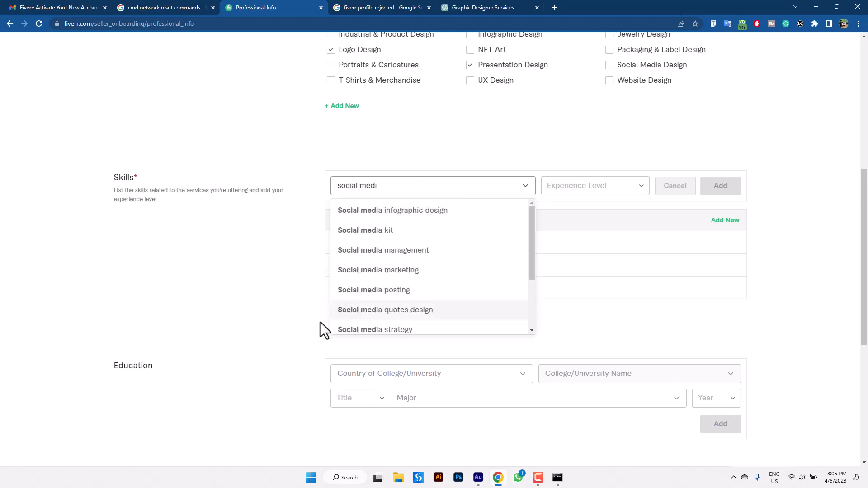
type("a")
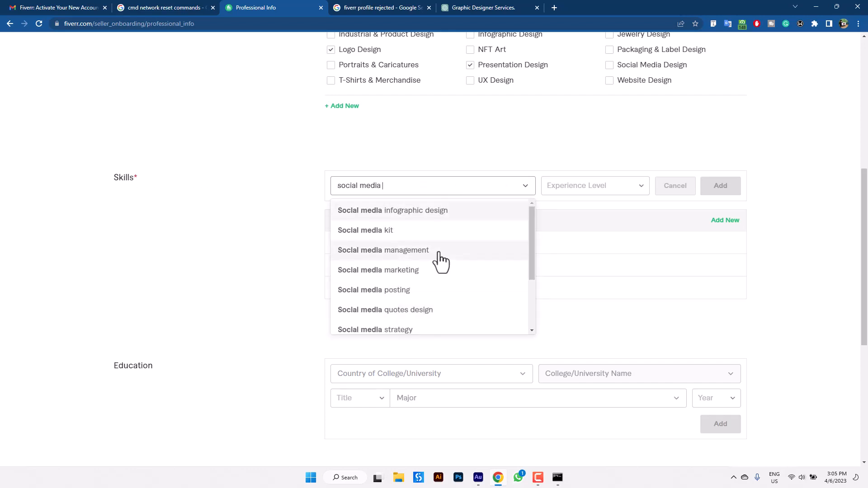
type(" post")
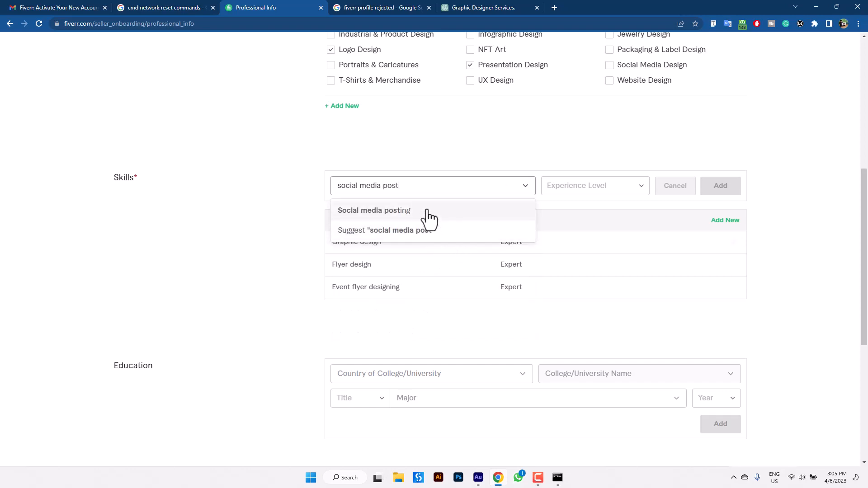
left_click(430, 210)
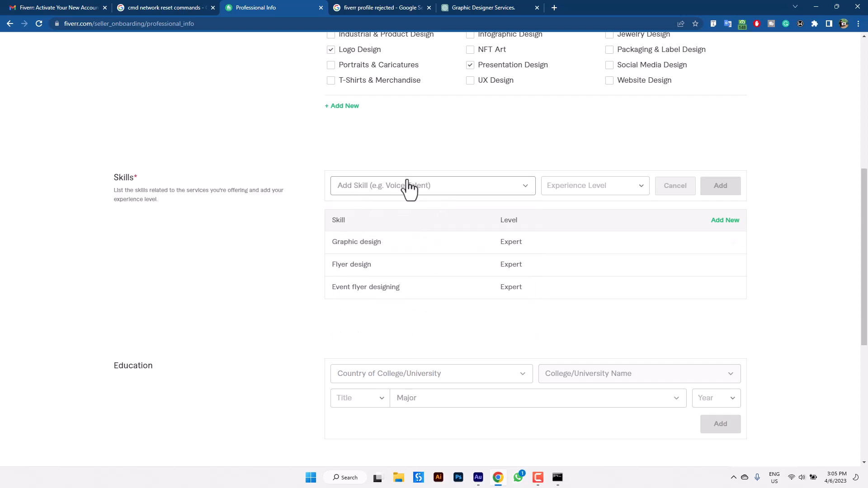
type("psot d")
type("esign")
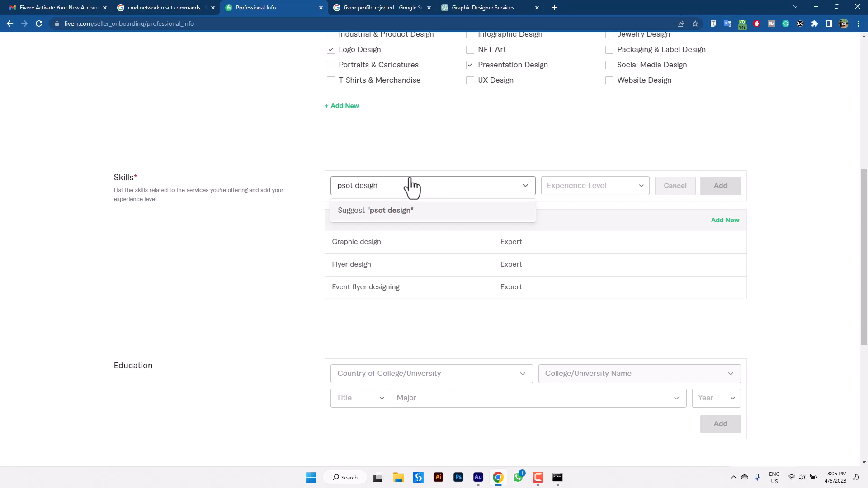
left_click(429, 210)
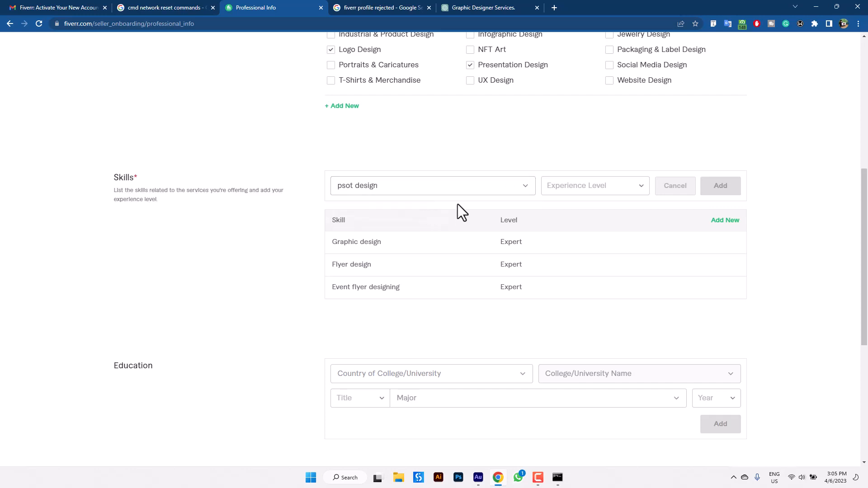
left_click(642, 188)
left_click(611, 259)
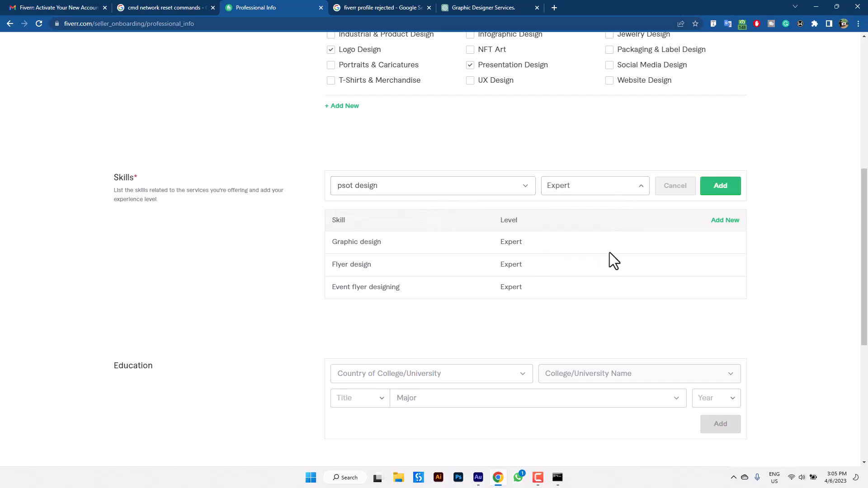
left_click(719, 187)
Add Adobe Photoshop as a skill at Expert level.
left_click(729, 183)
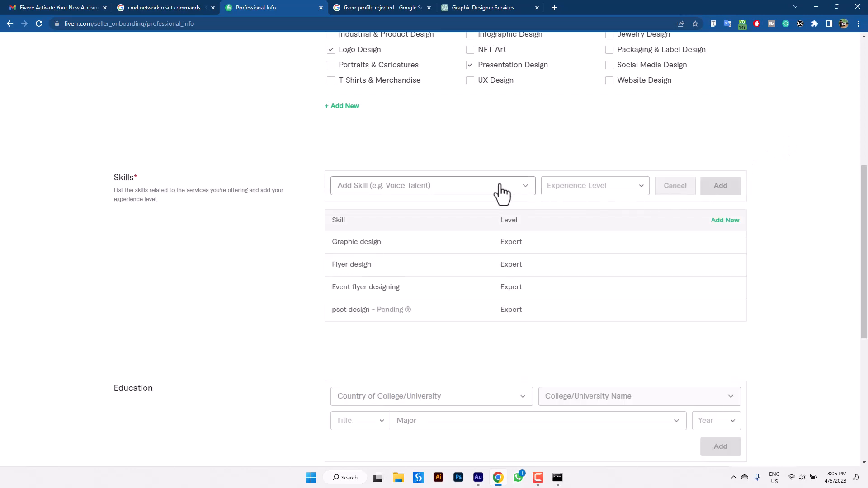
type("adobe ")
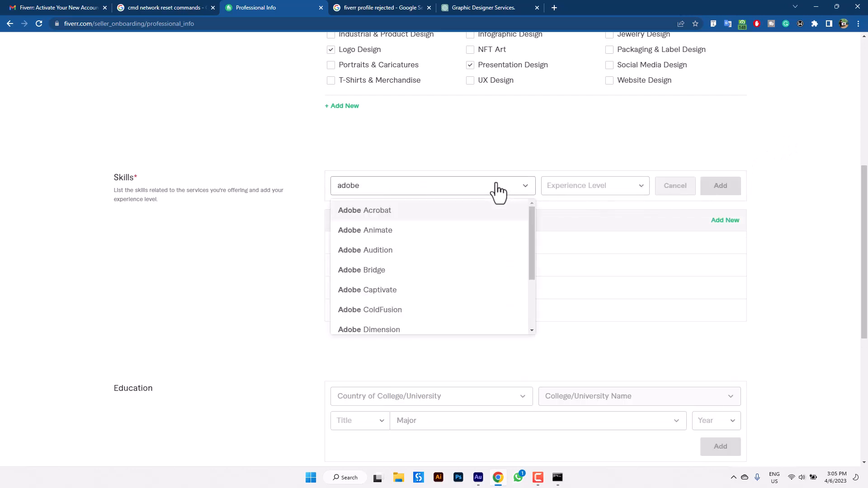
type("pho")
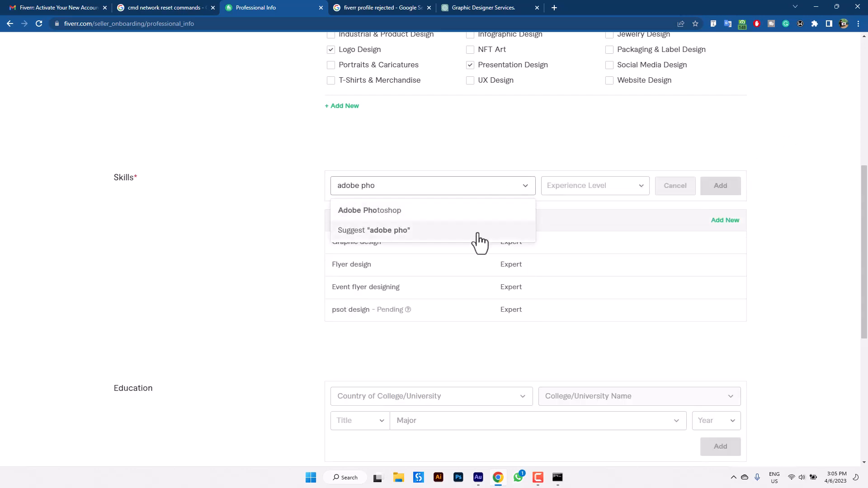
left_click(479, 212)
left_click(570, 192)
left_click(576, 258)
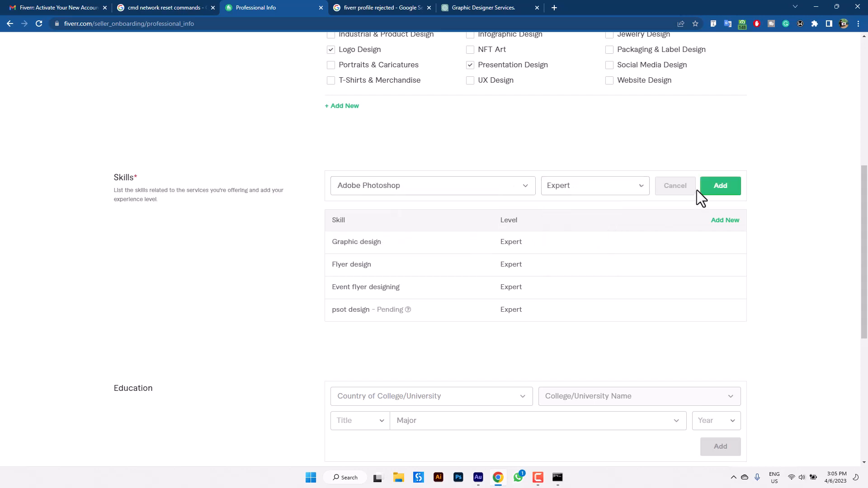
left_click(705, 189)
Add Adobe Illustrator at Expert level and delete the pending 'psot design' row.
left_click(706, 183)
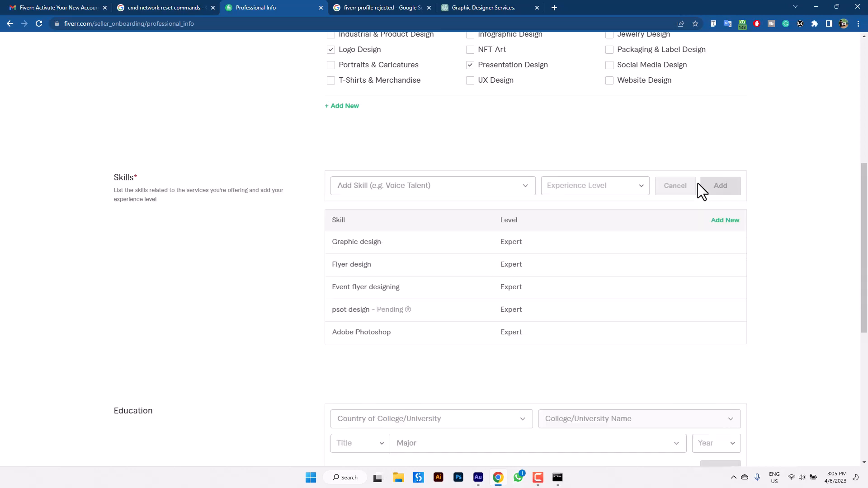
left_click(495, 190)
type("adobe illu")
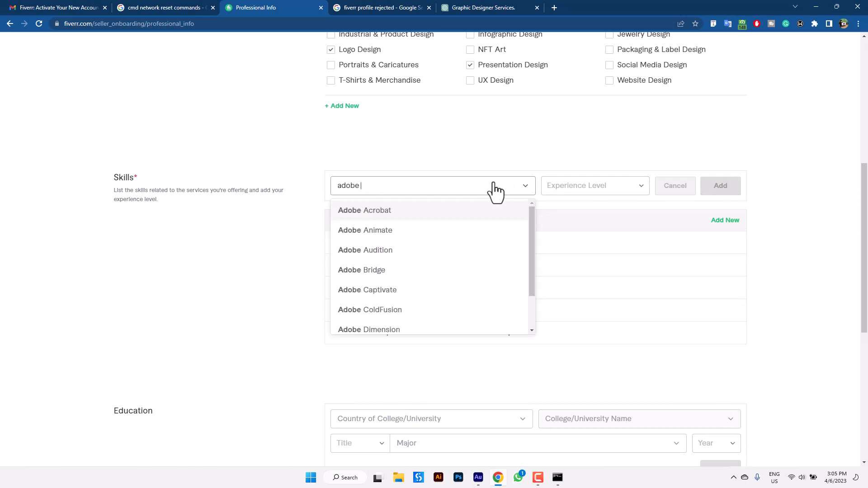
left_click(470, 211)
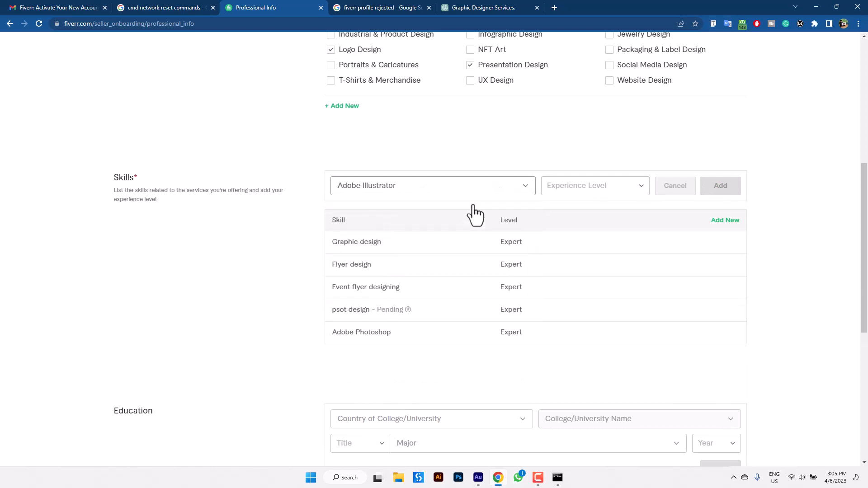
left_click(641, 187)
left_click(613, 262)
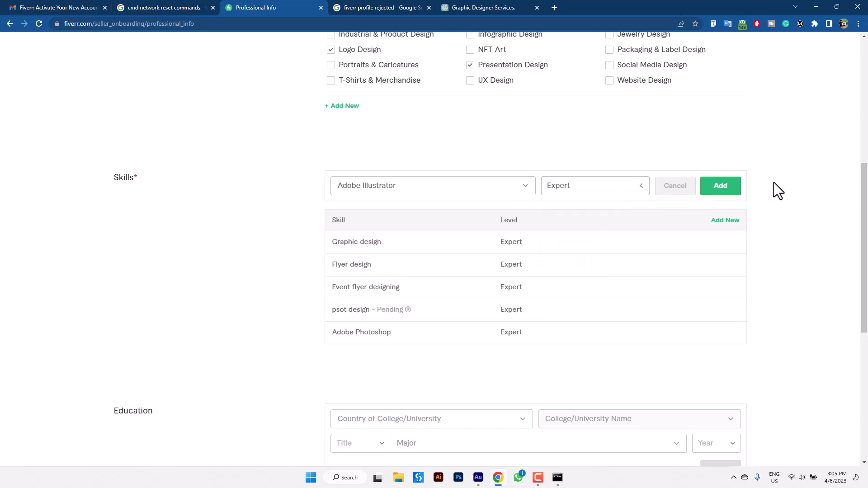
left_click(735, 192)
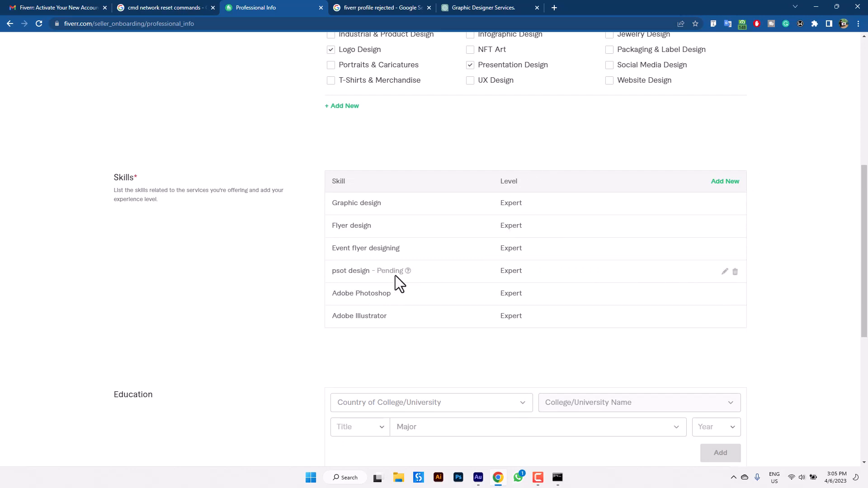
left_click(735, 272)
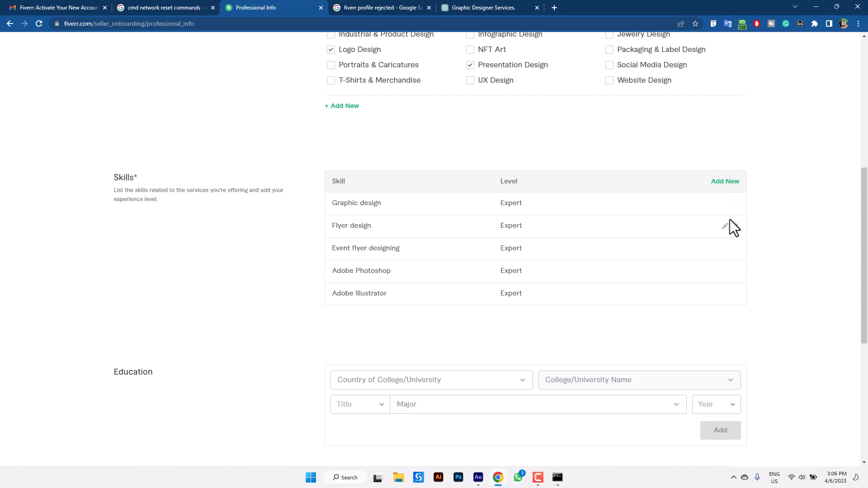
Set the education country to Pakistan and the college to Iqra University Islamabad.
scroll(525, 294, "down", 3)
left_click(454, 248)
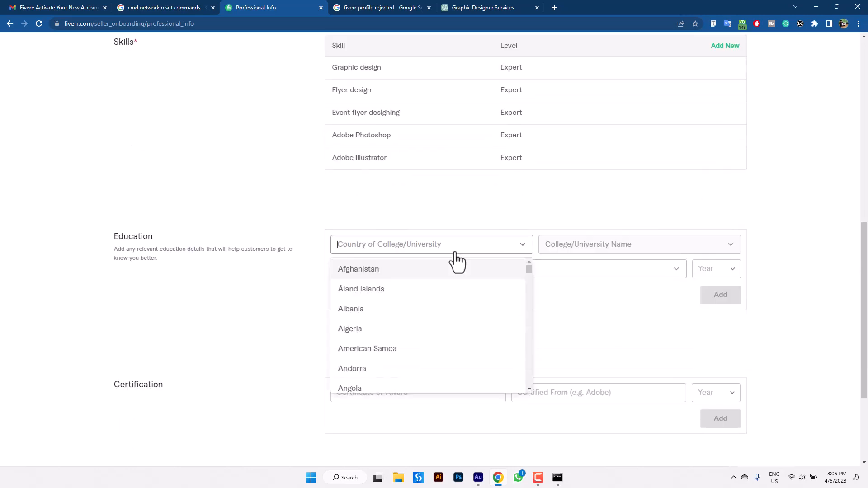
scroll(461, 335, "down", 5)
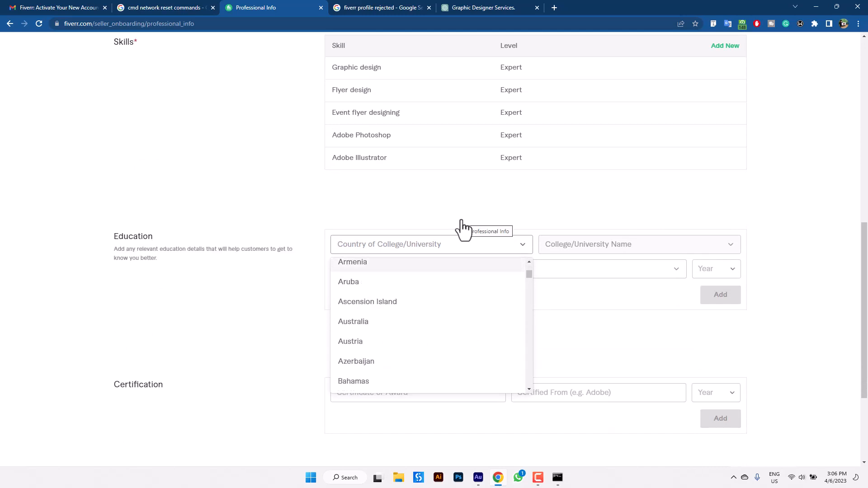
type("paki")
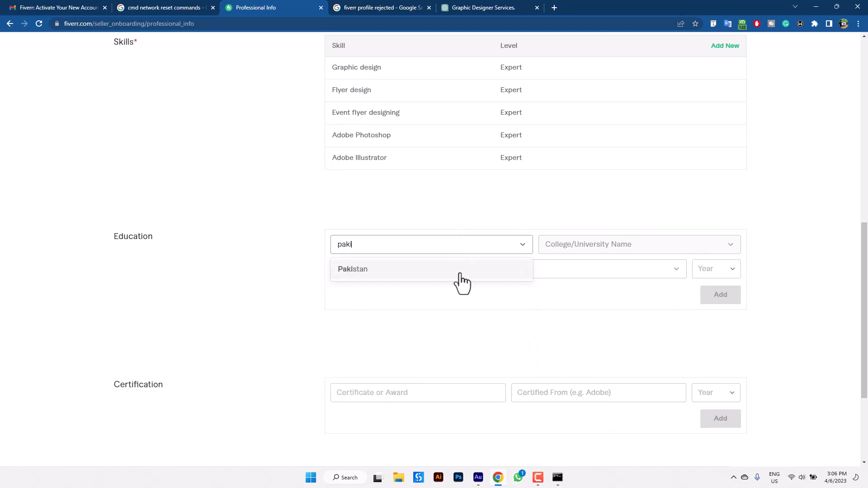
left_click(459, 271)
left_click(560, 249)
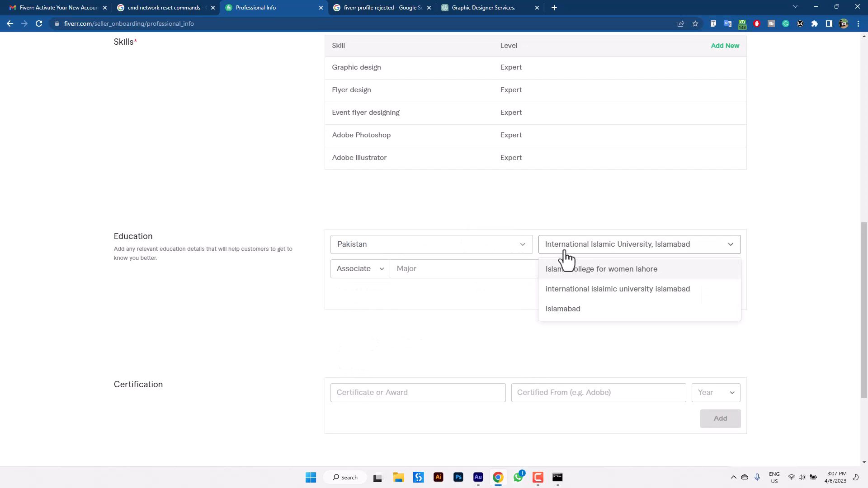
type("iqra")
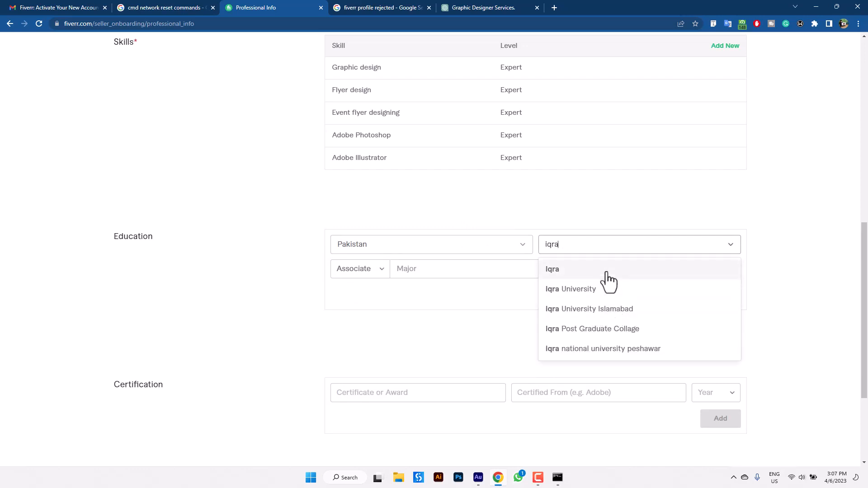
left_click(612, 309)
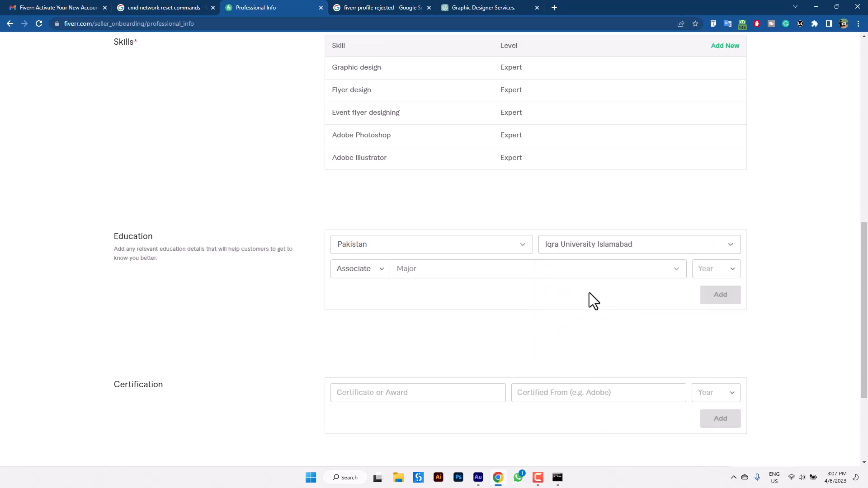
Add the M.Sc. degree in information technology, graduated 2018, to Education.
left_click(349, 272)
scroll(377, 370, "down", 3)
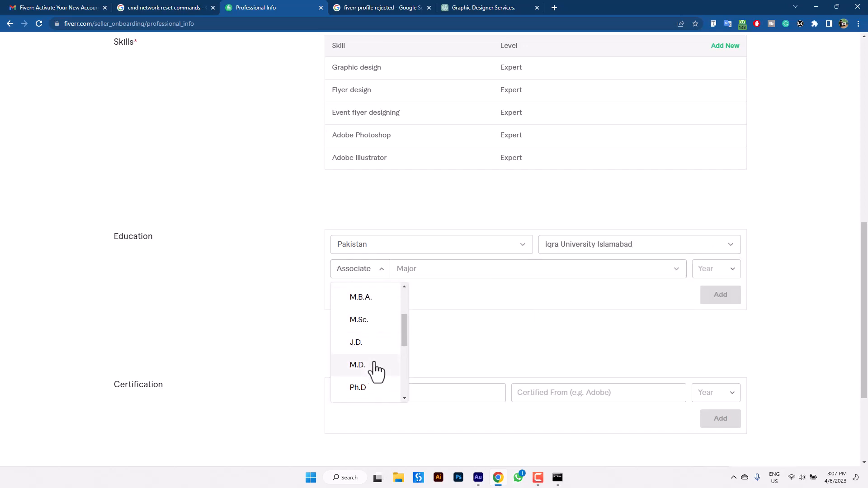
left_click(371, 322)
left_click(413, 272)
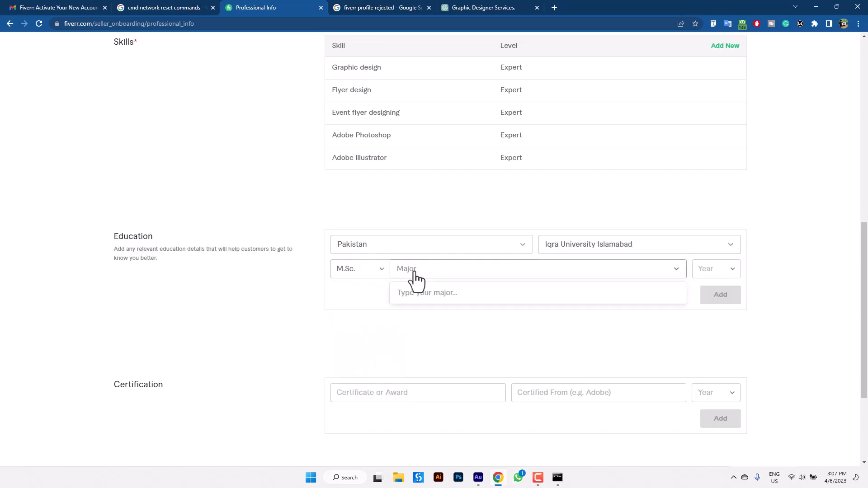
type("Information")
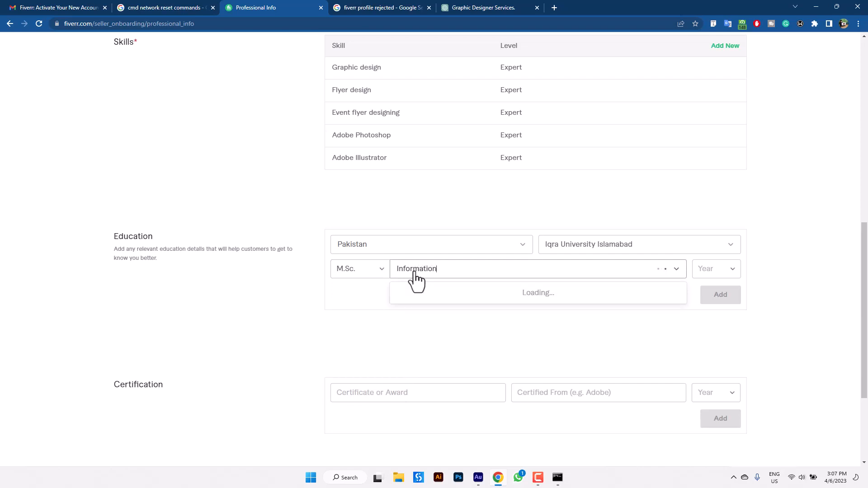
type(" Tec")
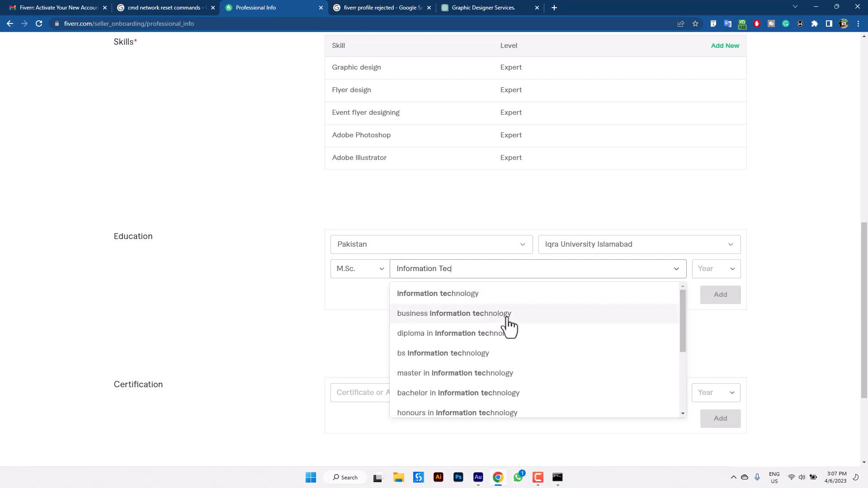
left_click(494, 301)
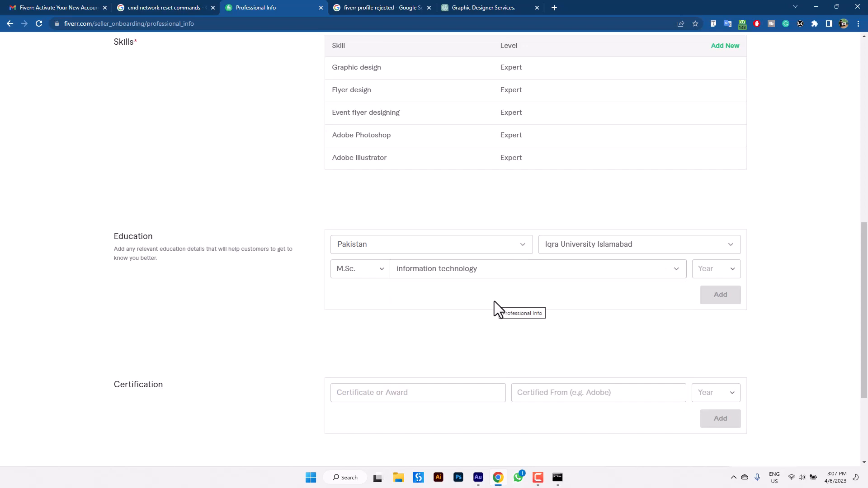
left_click(710, 272)
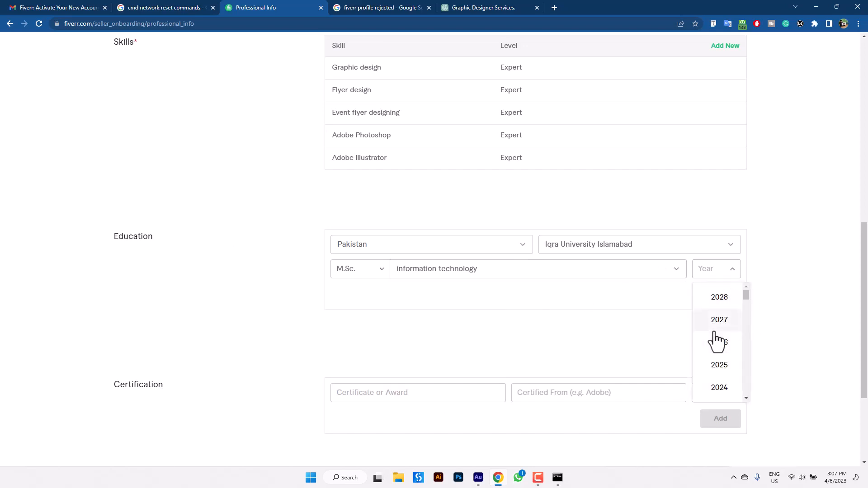
scroll(717, 342, "down", 4)
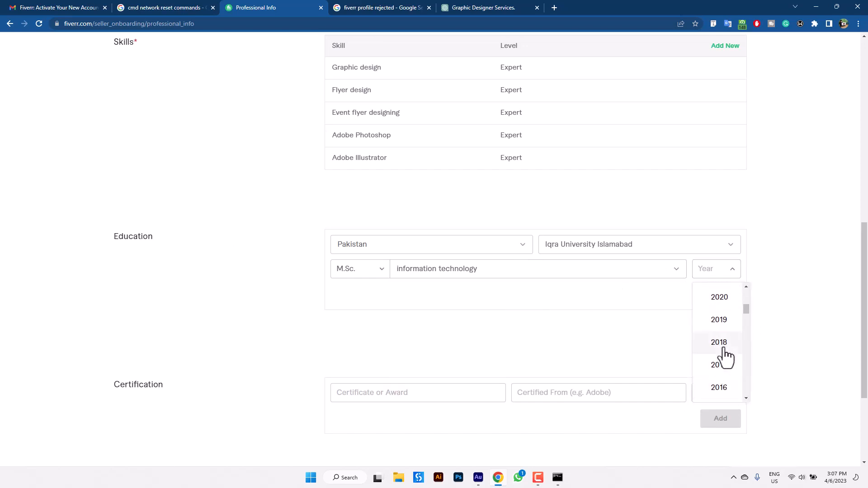
left_click(725, 350)
left_click(726, 300)
scroll(588, 316, "down", 2)
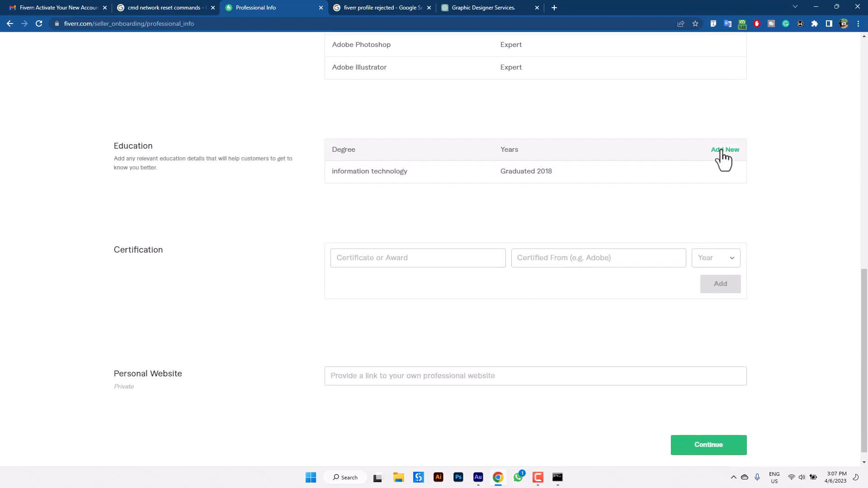
left_click(421, 266)
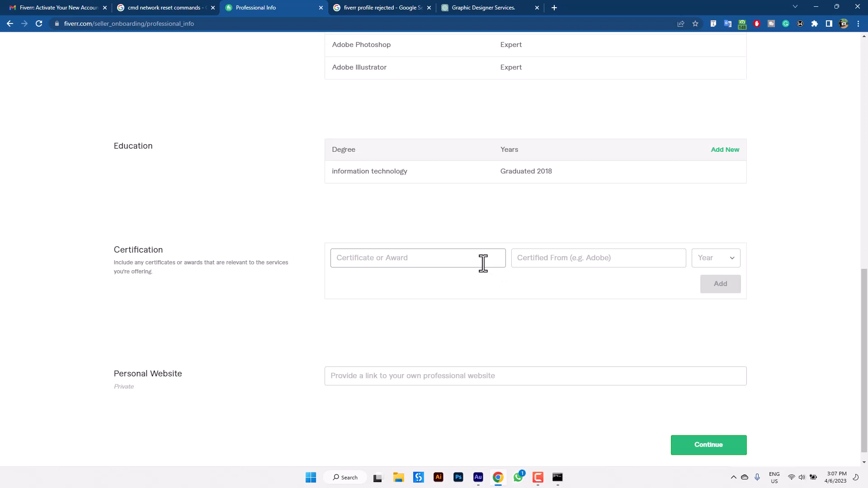
Fill the certification as Graphic Designing Mastery from MIIT Institute, changing the year from 2020 to 2021.
type("Grpahic")
type("phic ")
type("Designing")
type(" Mastery")
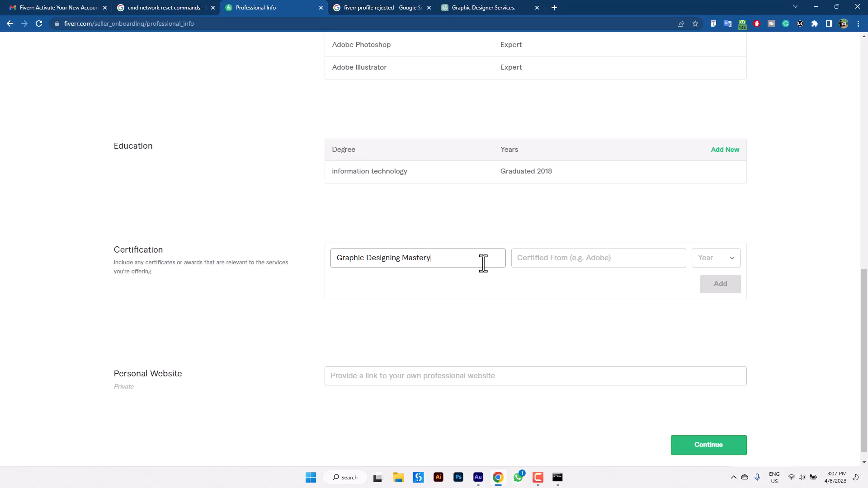
left_click(545, 256)
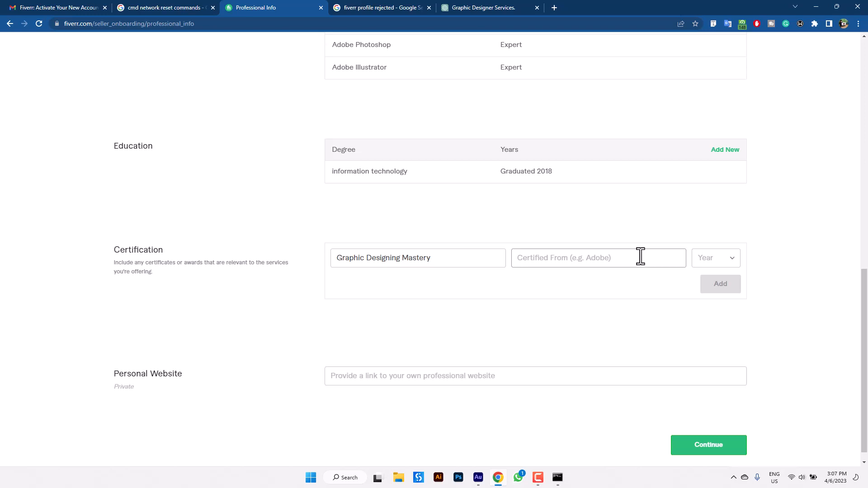
type("MIIT Institute")
left_click(703, 262)
scroll(719, 359, "down", 4)
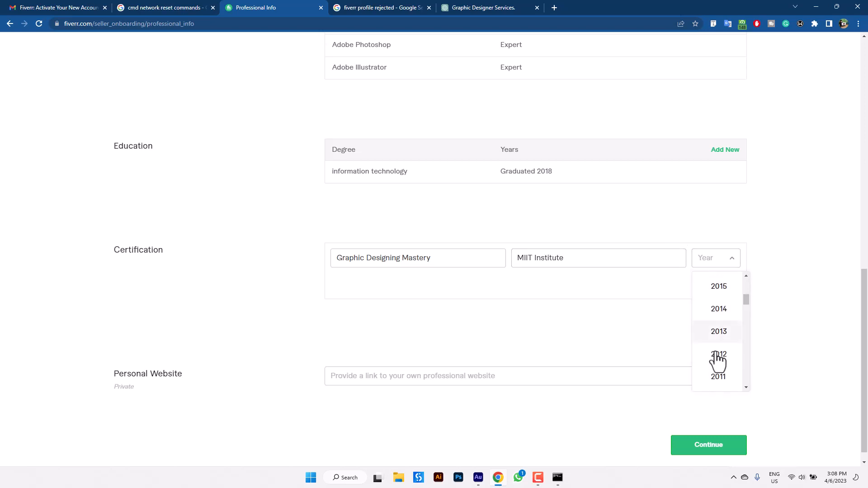
scroll(719, 335, "up", 3)
left_click(720, 316)
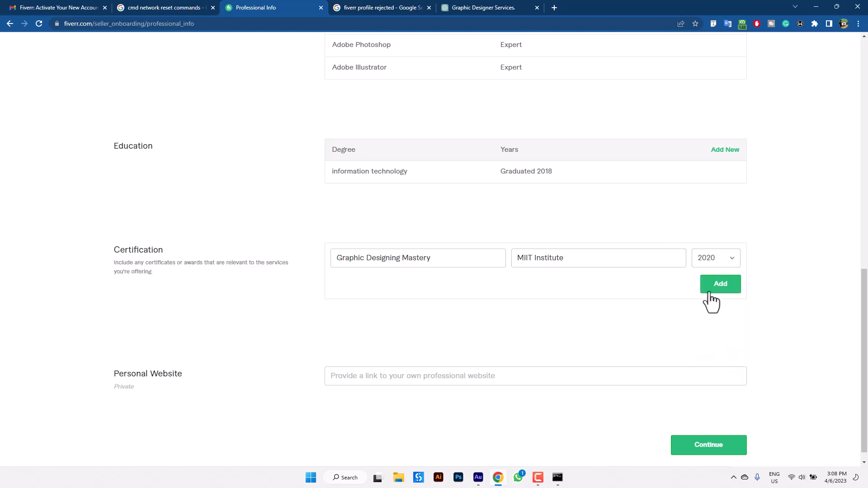
left_click(717, 266)
left_click(718, 286)
left_click(565, 376)
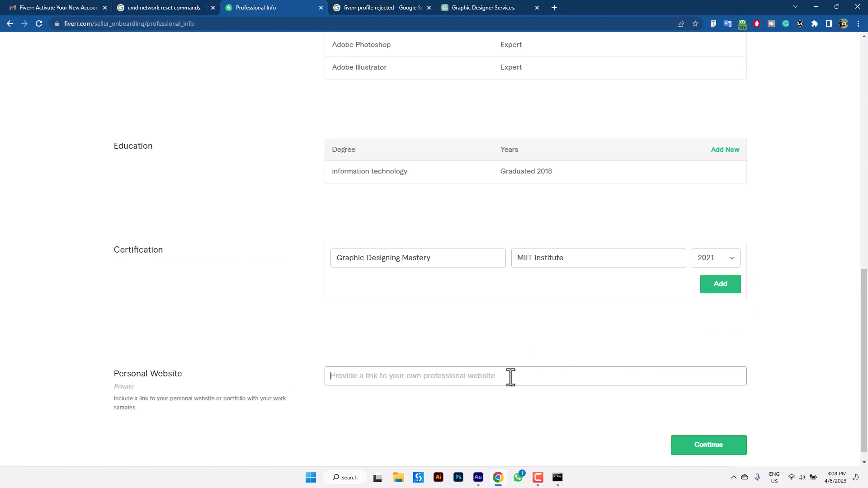
scroll(510, 378, "down", 1)
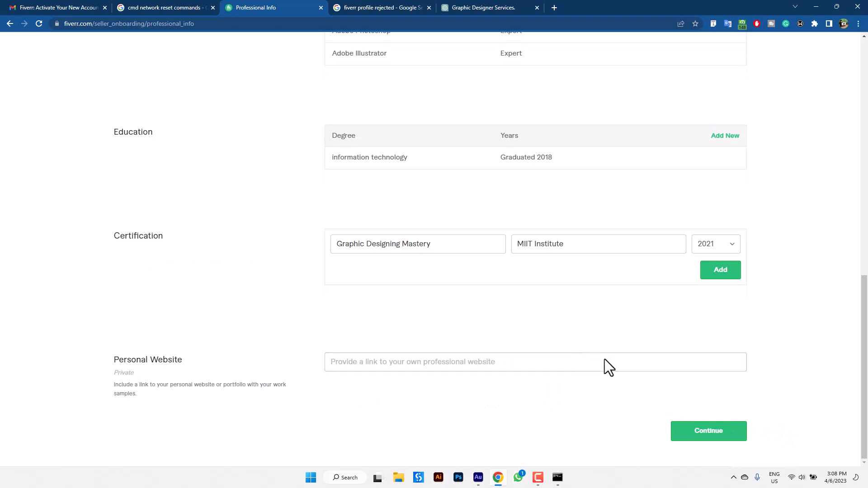
Submit professional info, connect the Google linked account, and continue to Account Security.
left_click(708, 432)
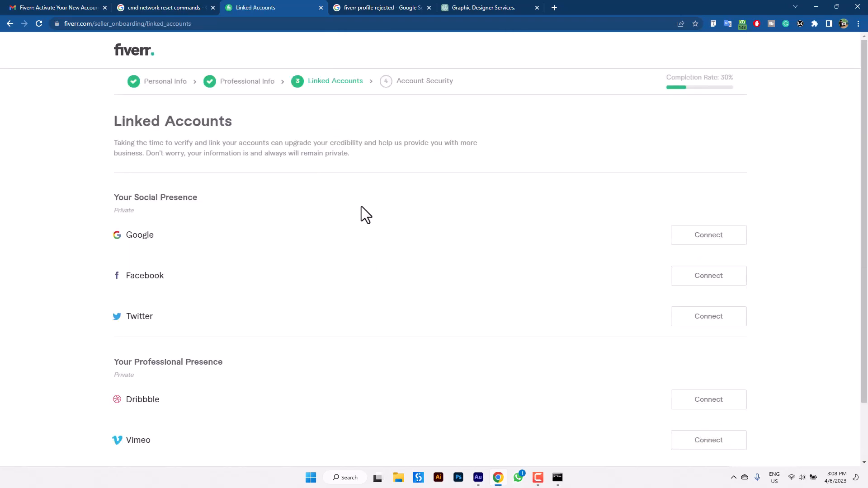
scroll(481, 254, "down", 2)
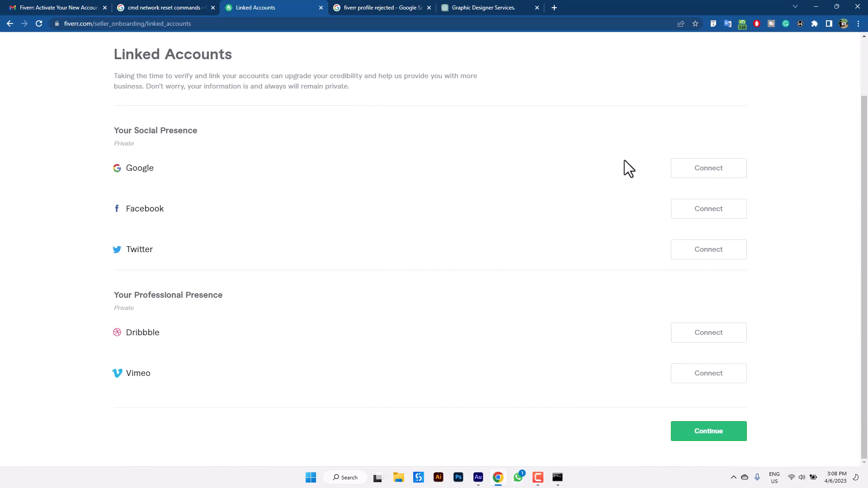
left_click(680, 168)
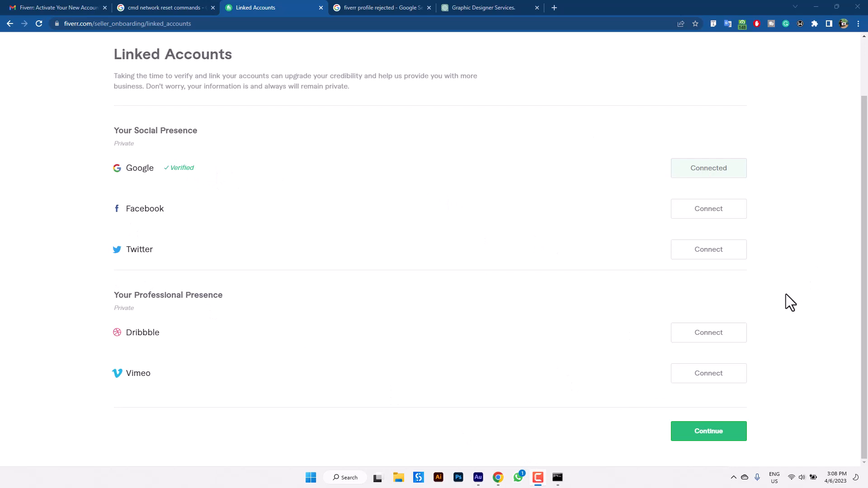
left_click(701, 437)
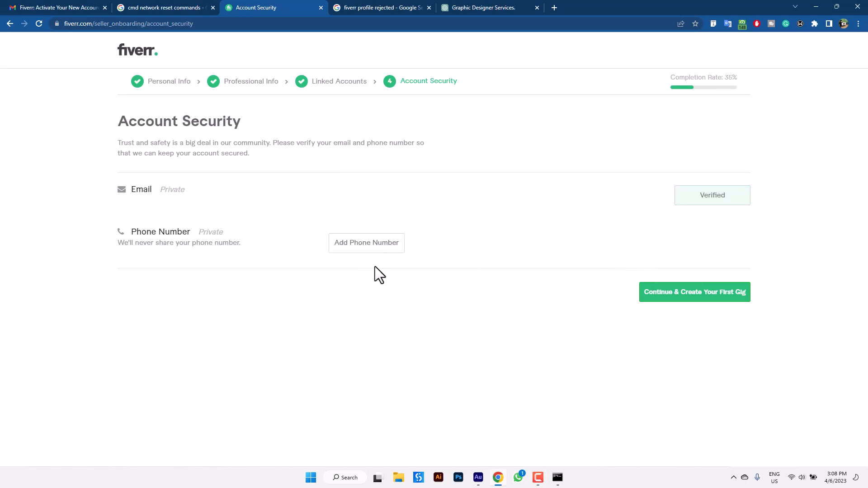
Add the phone number and verify it with the 4-digit code received by SMS.
left_click(367, 249)
left_click(391, 242)
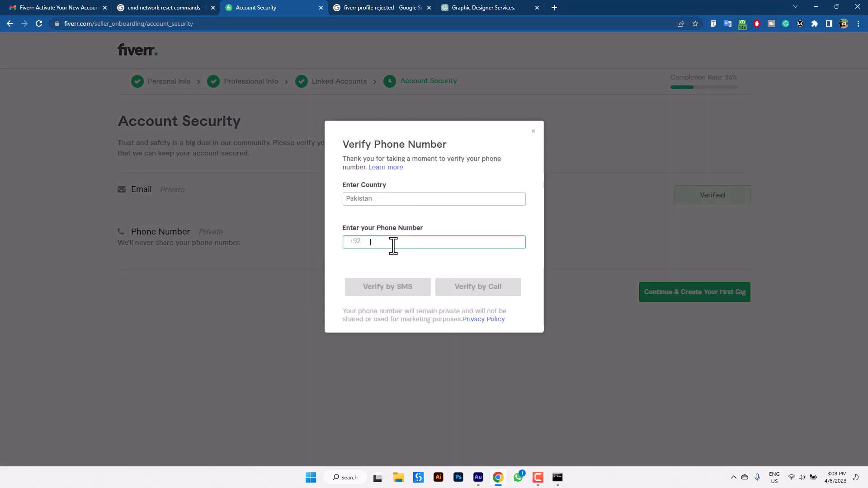
type("03*******")
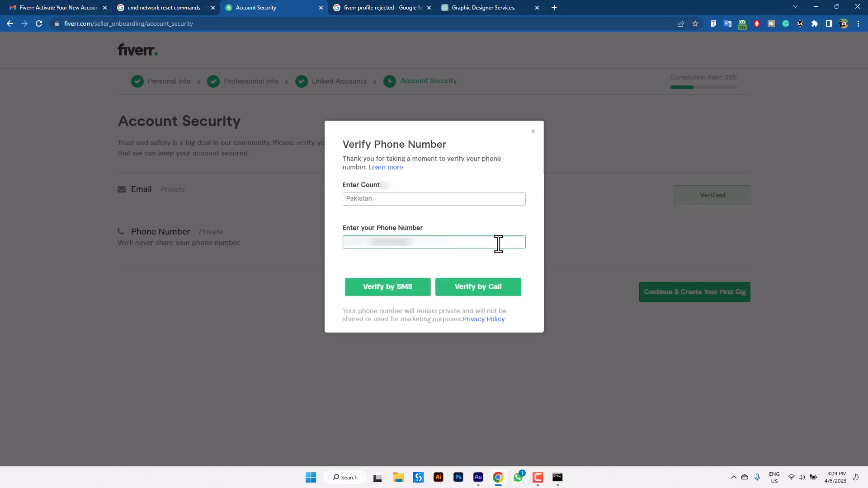
left_click(412, 286)
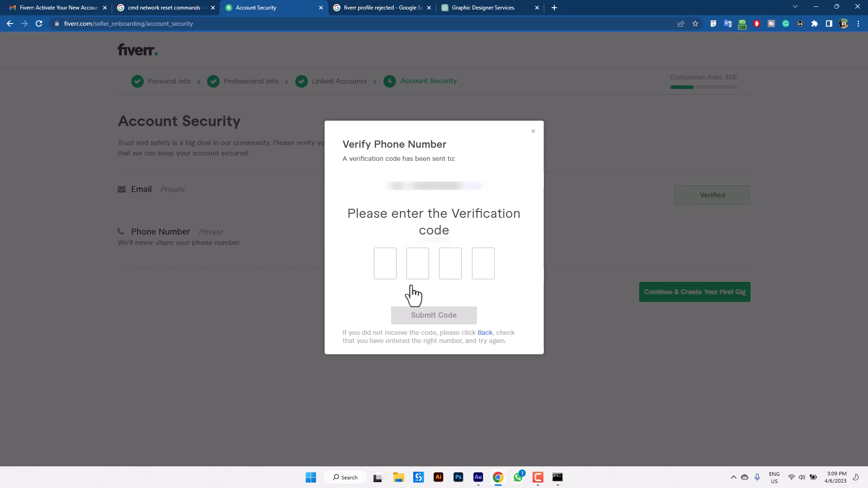
left_click(386, 271)
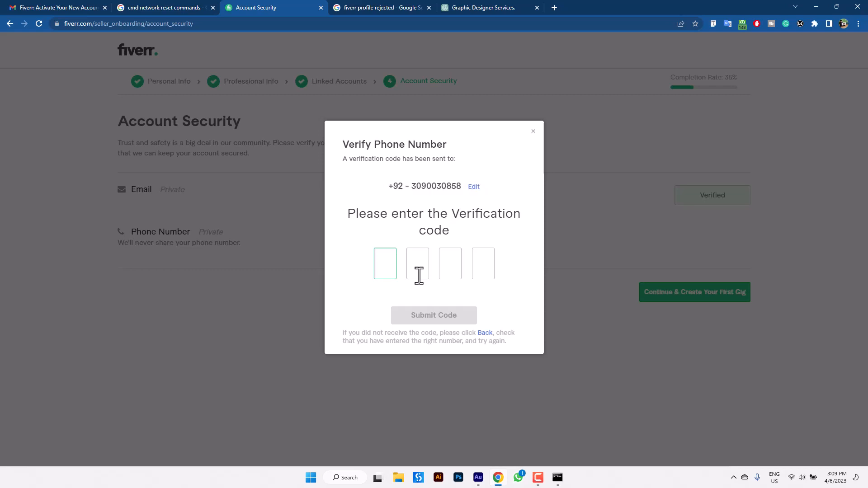
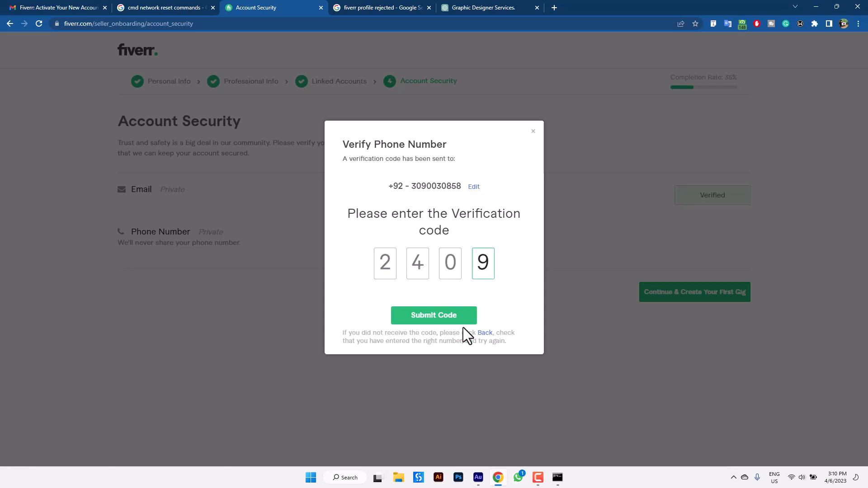
left_click(441, 320)
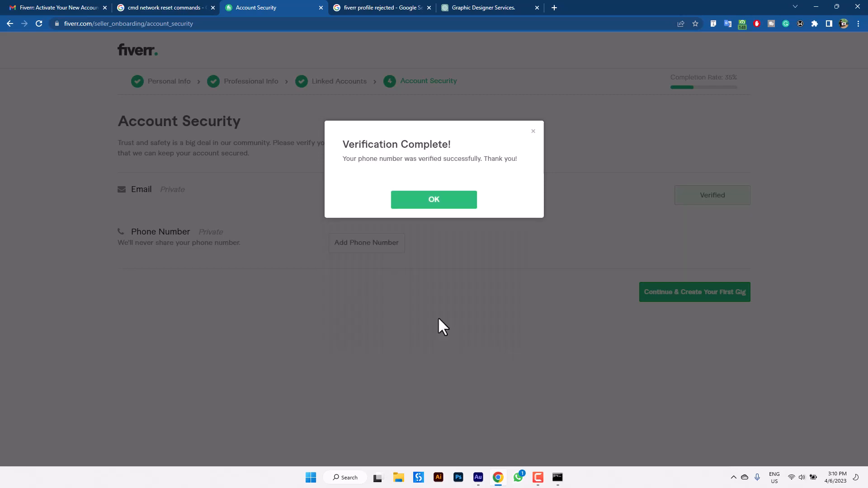
left_click(458, 205)
Save 'What was your childhood nickname?' with an answer as the security question, then finish account security.
left_click(465, 199)
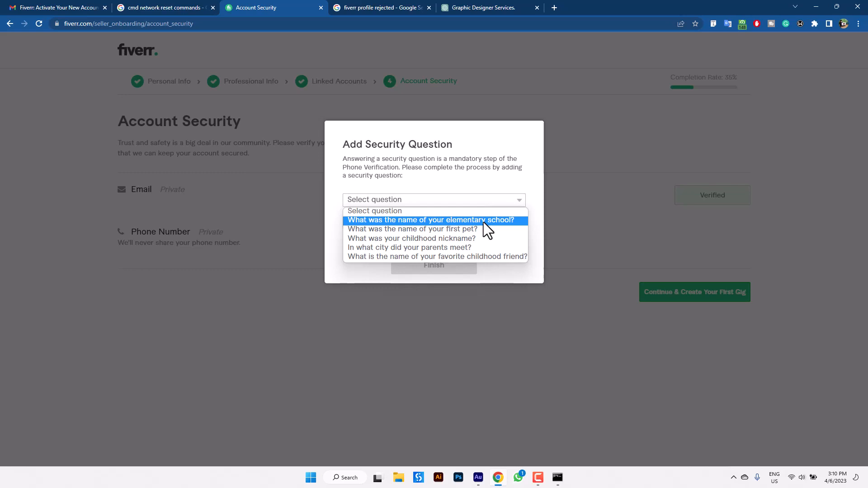
left_click(419, 239)
left_click(436, 223)
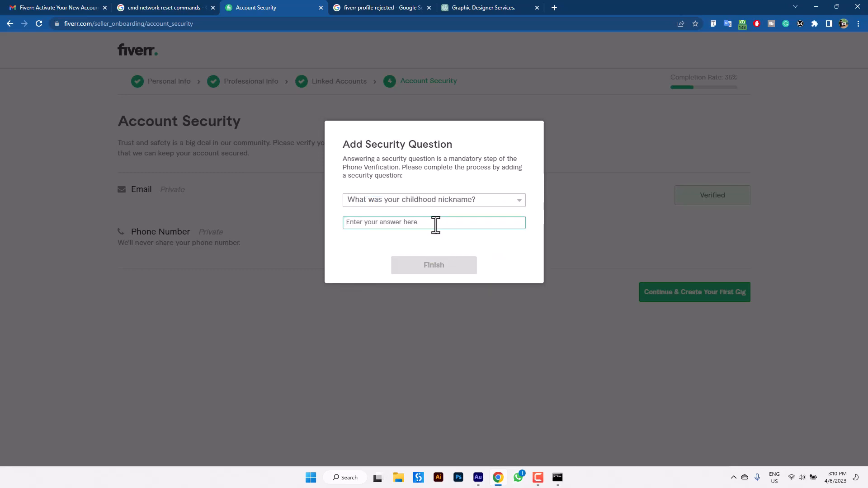
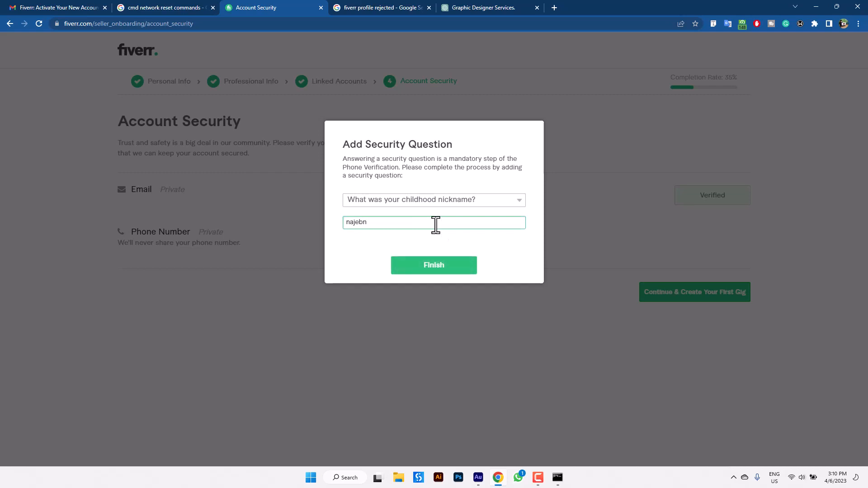
left_click(445, 267)
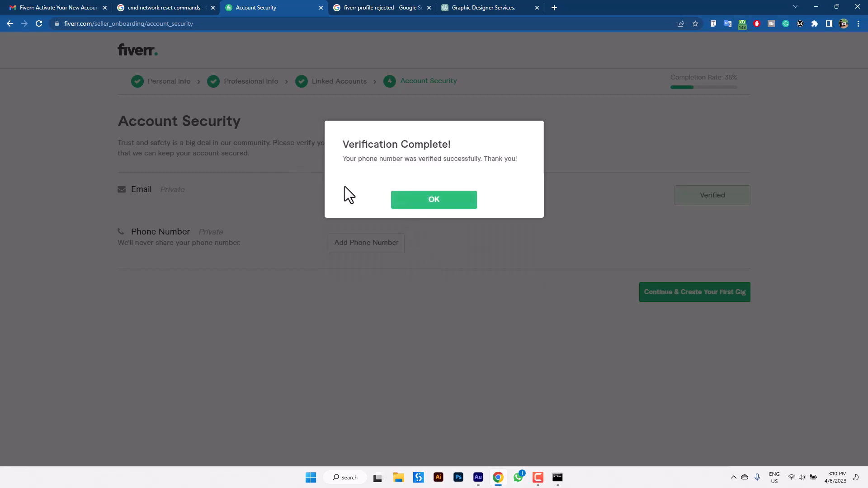
left_click(436, 208)
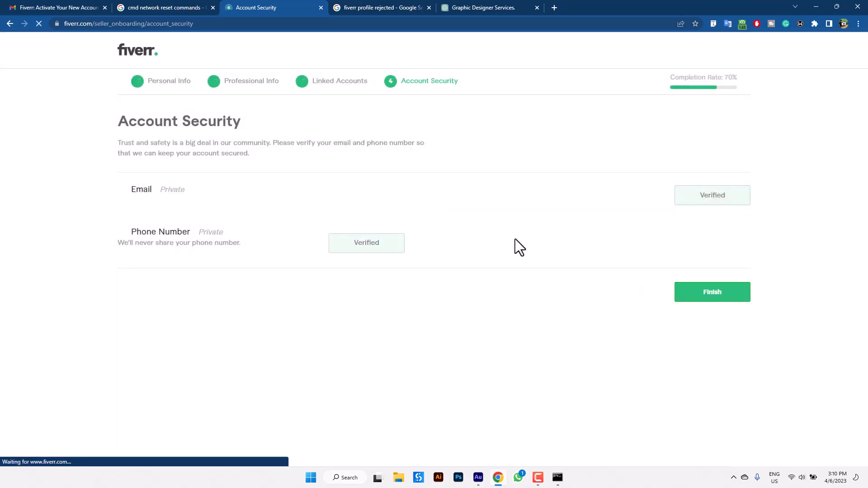
left_click(702, 299)
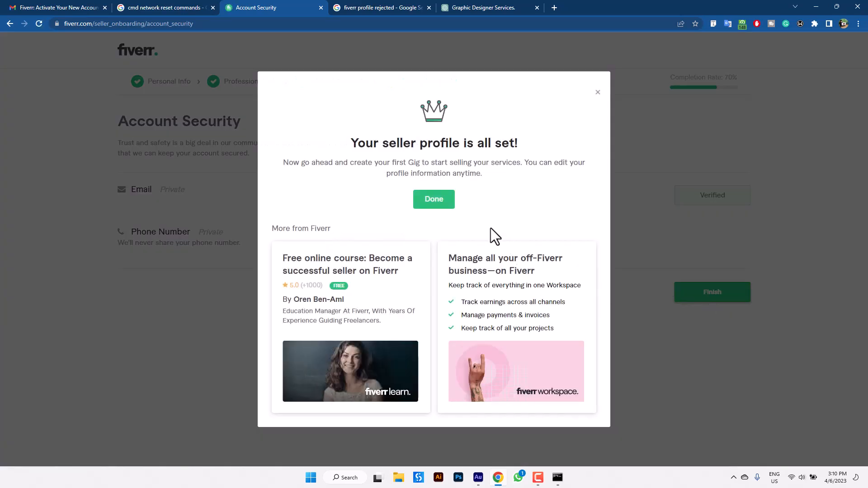
Close the profile-complete message and open the account menu from the avatar.
left_click(434, 200)
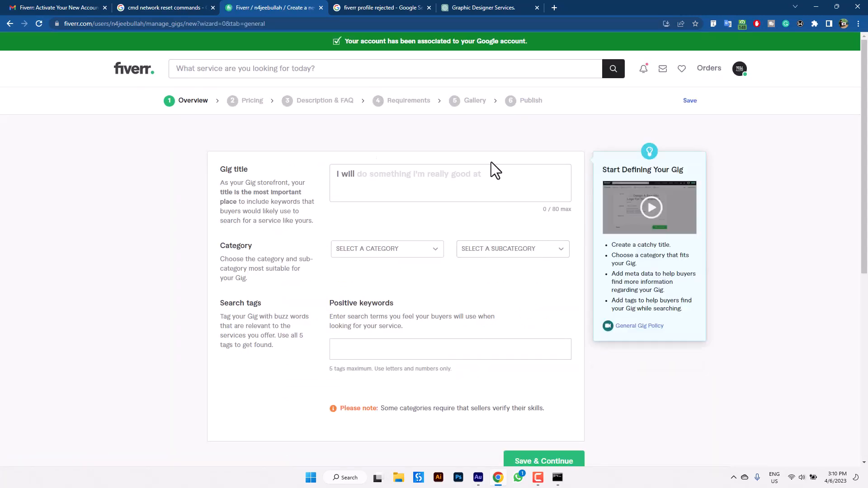
scroll(492, 238, "down", 5)
scroll(372, 231, "up", 5)
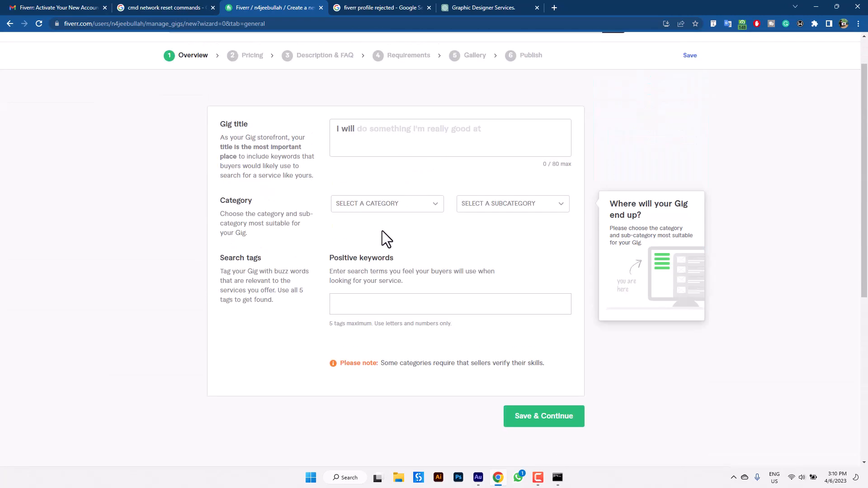
left_click(739, 70)
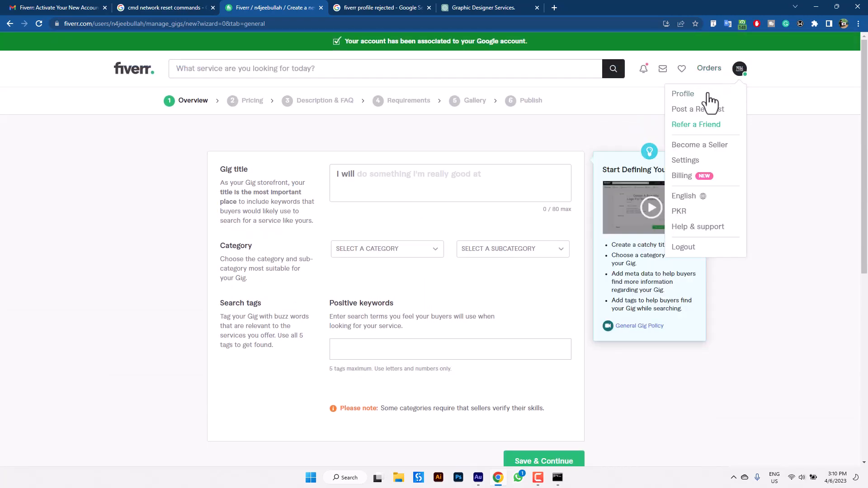
Go to the seller profile page, dismissing a stray Google sign-in popup.
left_click(698, 95)
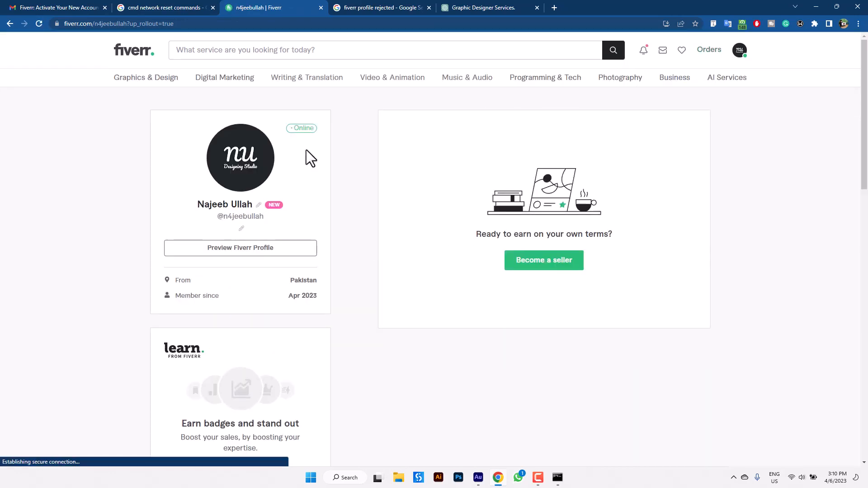
scroll(480, 208, "down", 10)
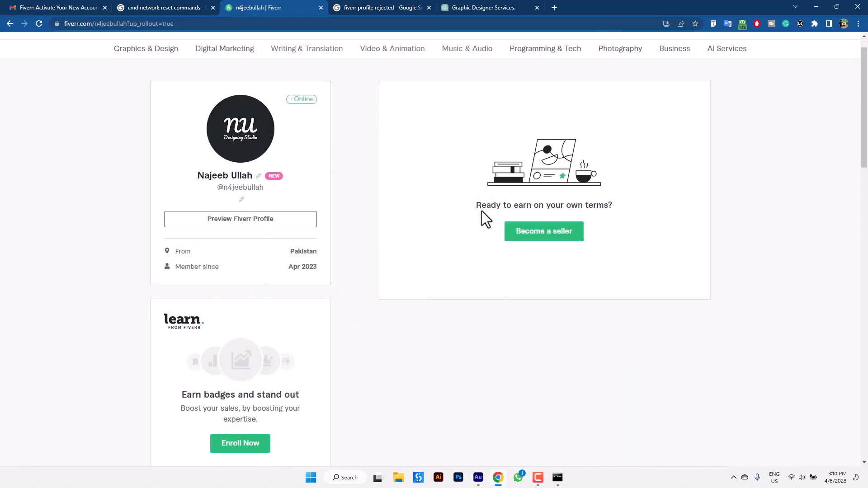
scroll(239, 213, "up", 1)
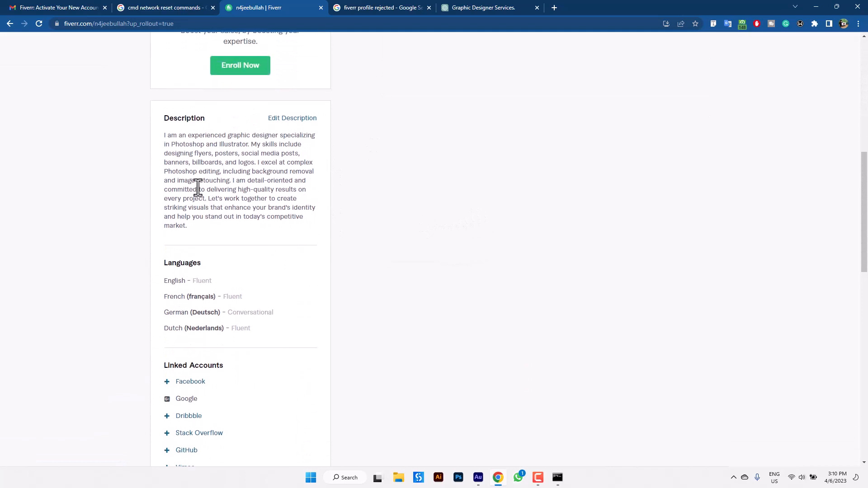
left_click_drag(166, 135, 213, 241)
scroll(208, 230, "down", 2)
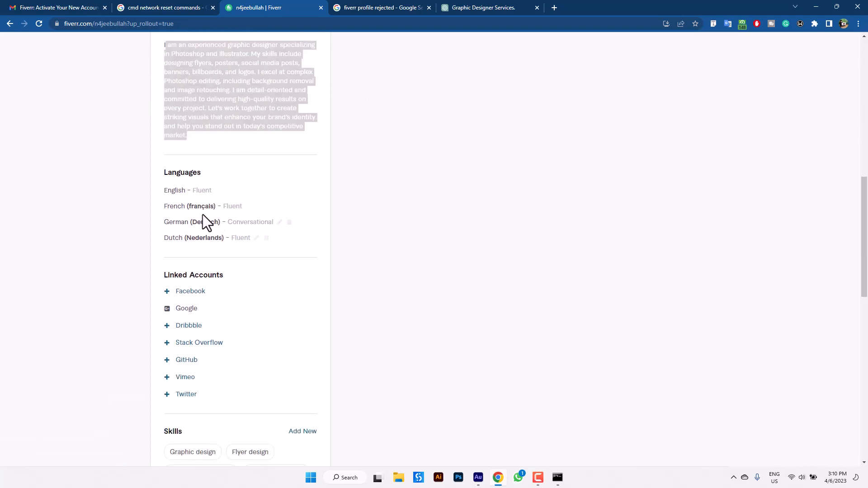
scroll(230, 253, "down", 3)
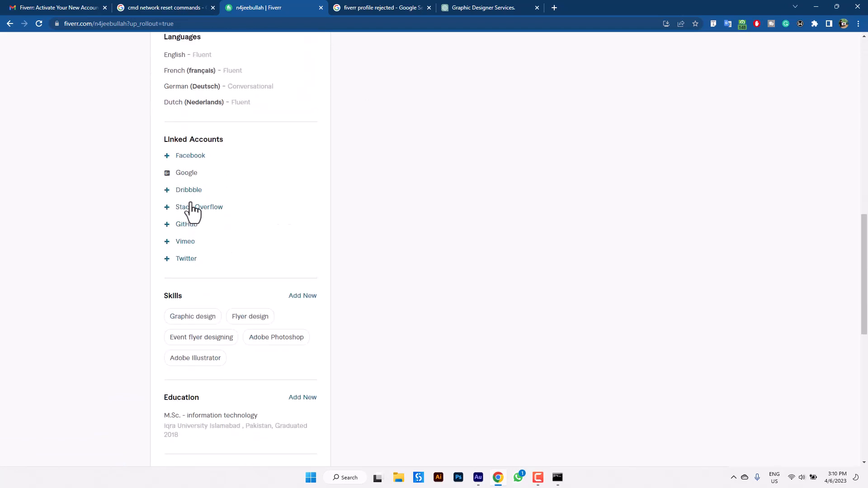
left_click(185, 173)
left_click(316, 7)
left_click(391, 222)
Open the Add New form in the profile's Certification section.
scroll(391, 222, "down", 3)
mouse_move(199, 337)
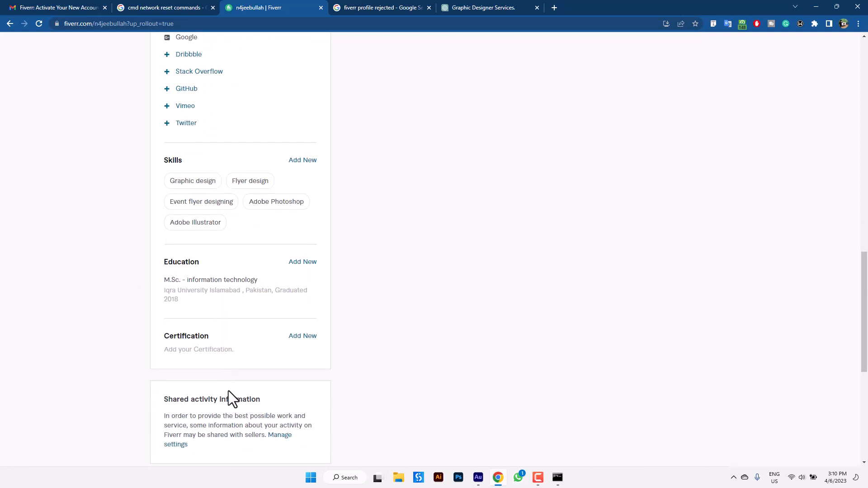
left_click(293, 345)
Enter Graphic Designing Mastery as the certificate and MIIT Institute as Certified From.
scroll(272, 326, "down", 2)
left_click(228, 271)
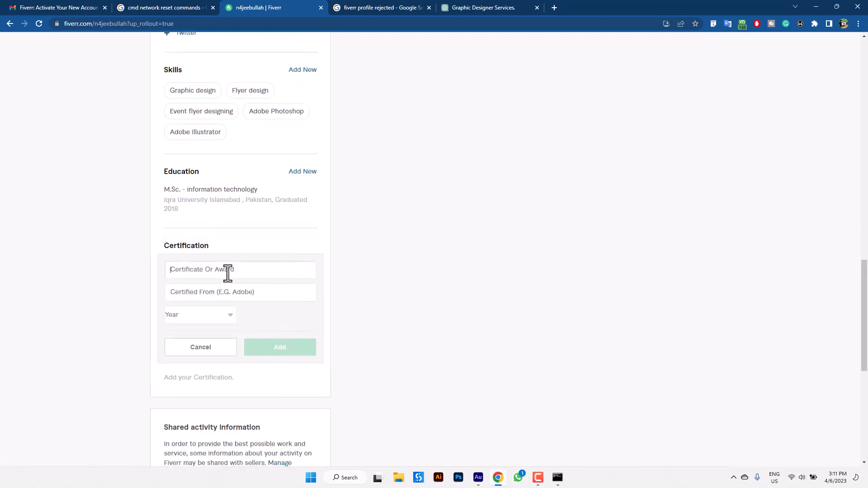
type("MIIT Institute")
key("Tab")
left_click(208, 271)
key("ctrl+a")
key("ctrl+x")
left_click(197, 289)
key("ctrl+v")
left_click(201, 273)
type("Graphic Designing Mastery")
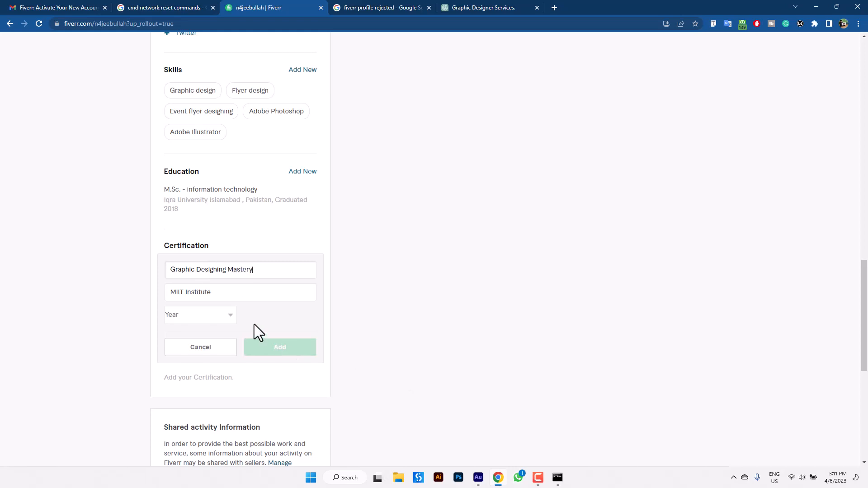
Set the certification year to 2020 and add it to the profile.
left_click(226, 318)
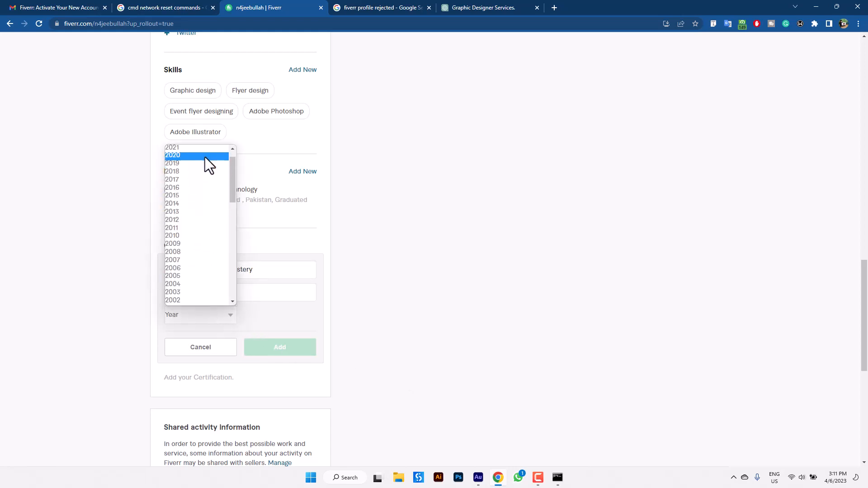
left_click(205, 156)
left_click(291, 353)
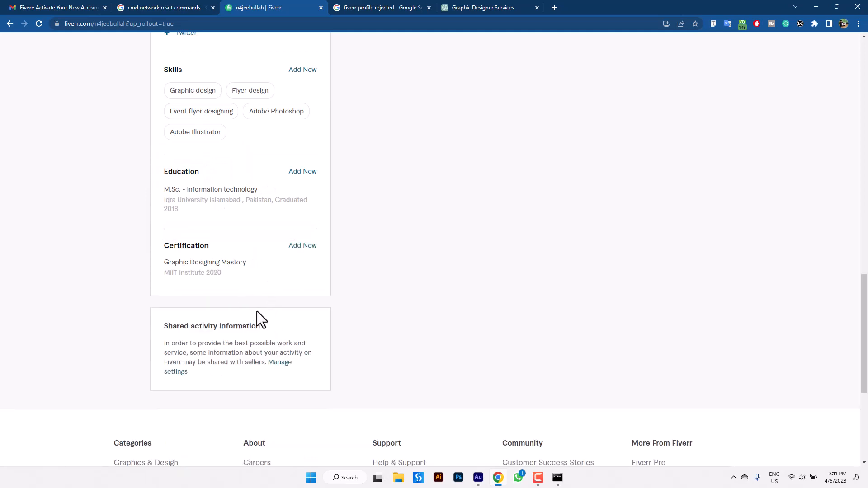
scroll(270, 299, "up", 4)
scroll(270, 298, "up", 10)
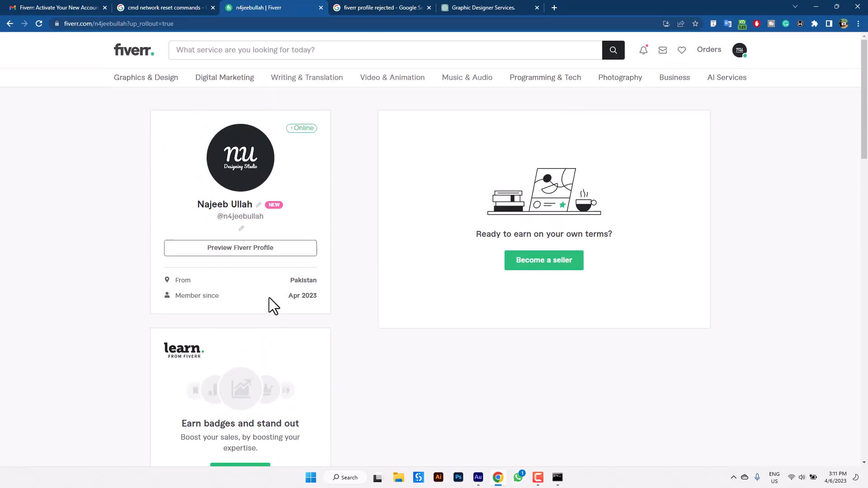
scroll(357, 327, "down", 15)
scroll(353, 326, "up", 3)
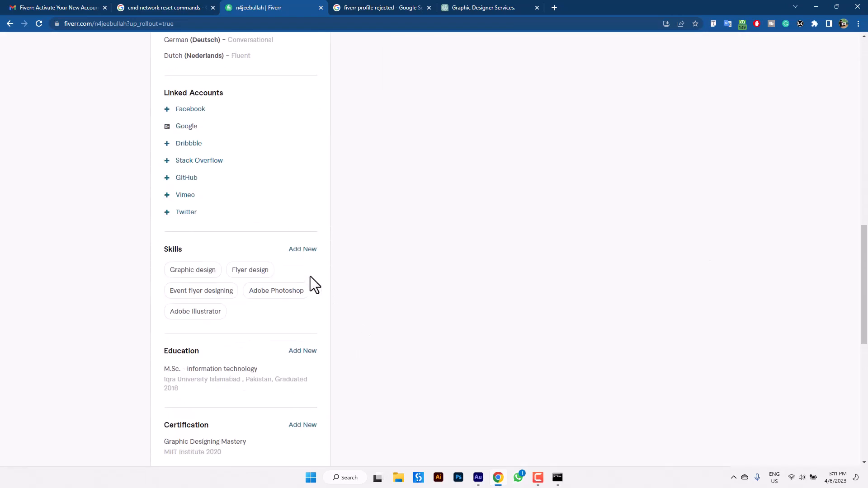
Add Church flyer design as an Expert-level skill.
left_click(307, 254)
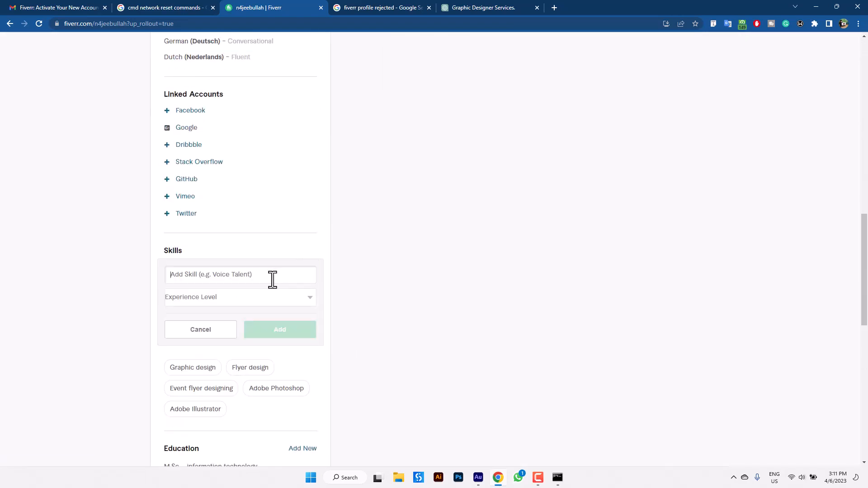
type("psoter ")
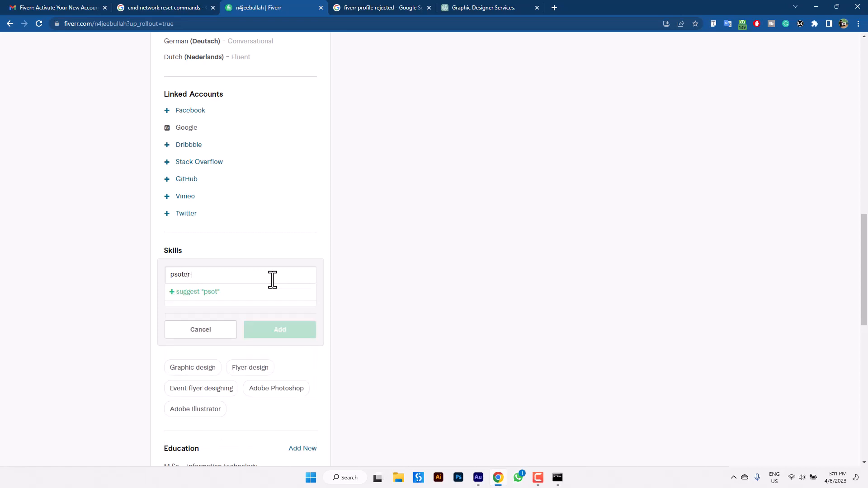
type("design")
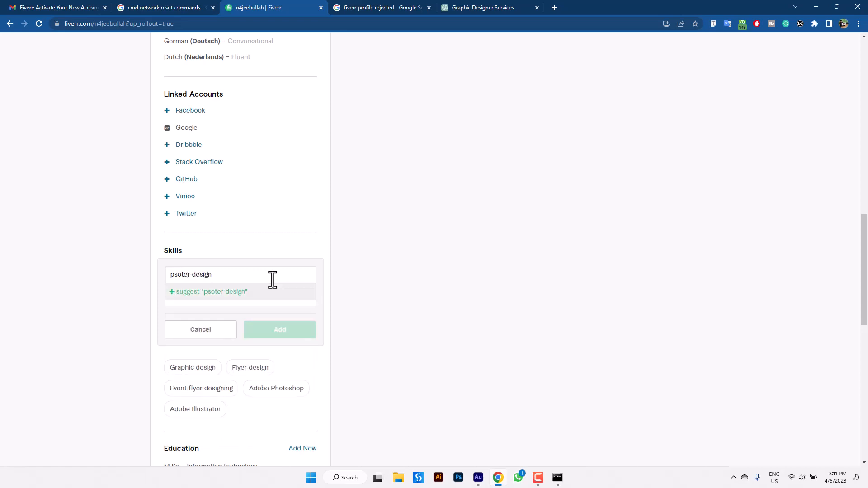
key("ctrl+a")
key("BackSpace")
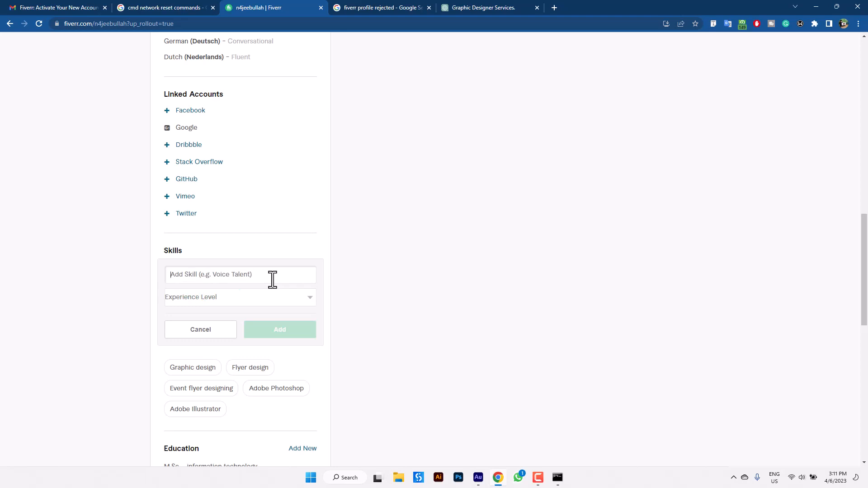
type("Flyer")
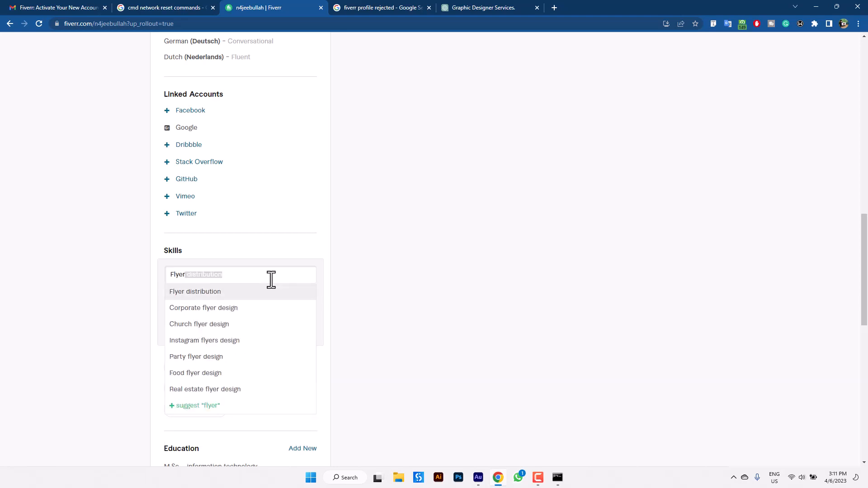
left_click(243, 328)
left_click(237, 297)
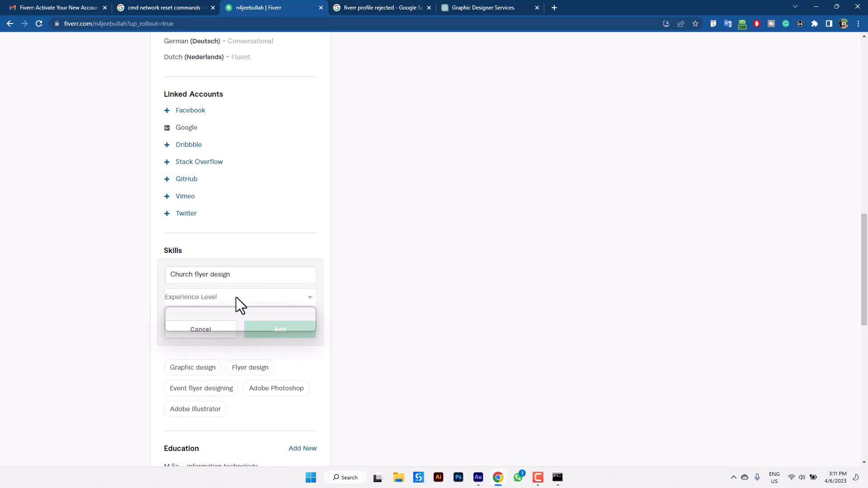
left_click(232, 326)
left_click(262, 329)
Add Instagram flyers design as an Expert-level skill.
left_click(290, 251)
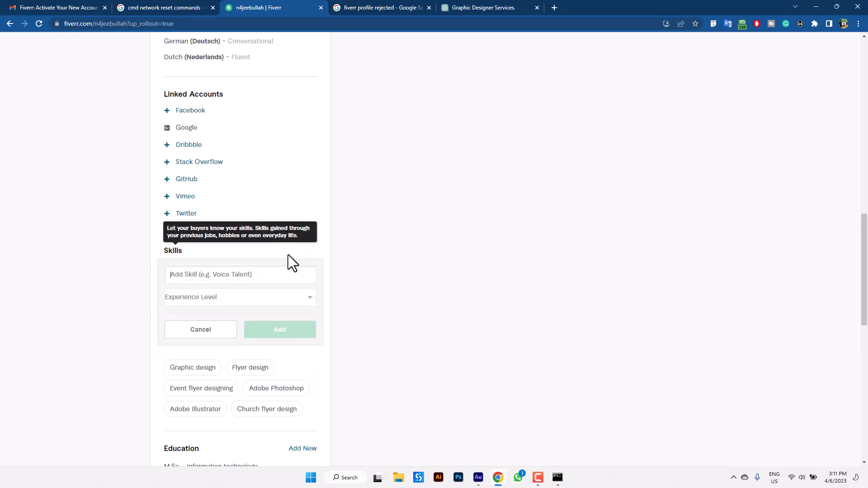
type("Flyer")
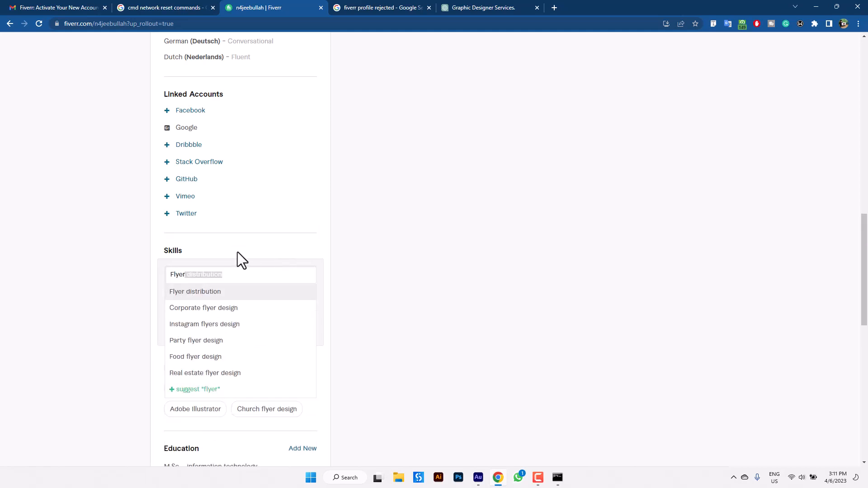
left_click(217, 324)
left_click(254, 295)
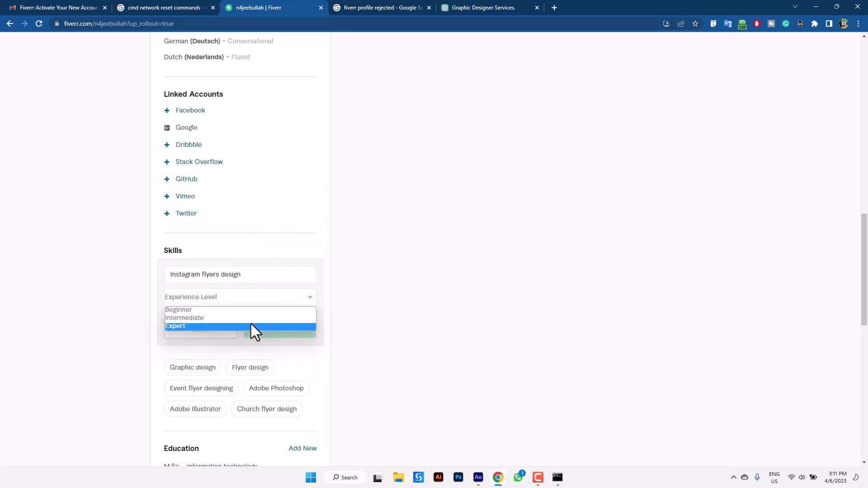
left_click(251, 324)
left_click(267, 333)
Add Real estate flyer design as an Expert-level skill.
left_click(290, 252)
type("Flyer")
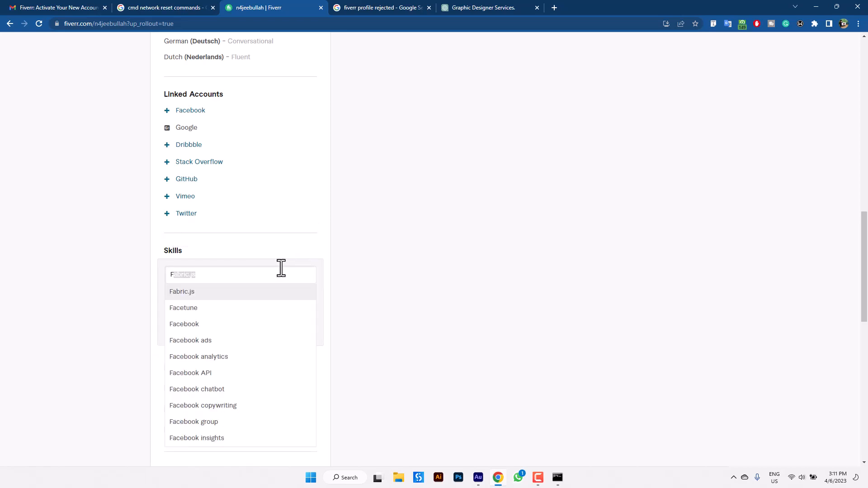
left_click(245, 356)
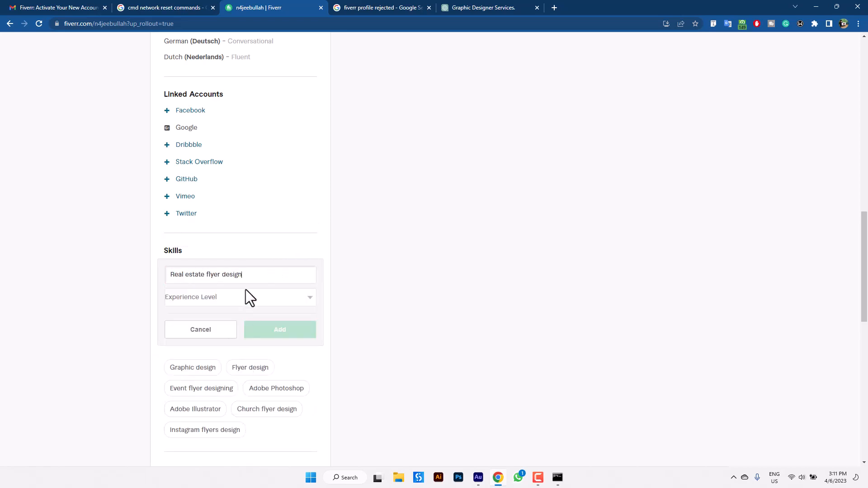
left_click(248, 295)
left_click(249, 326)
left_click(271, 330)
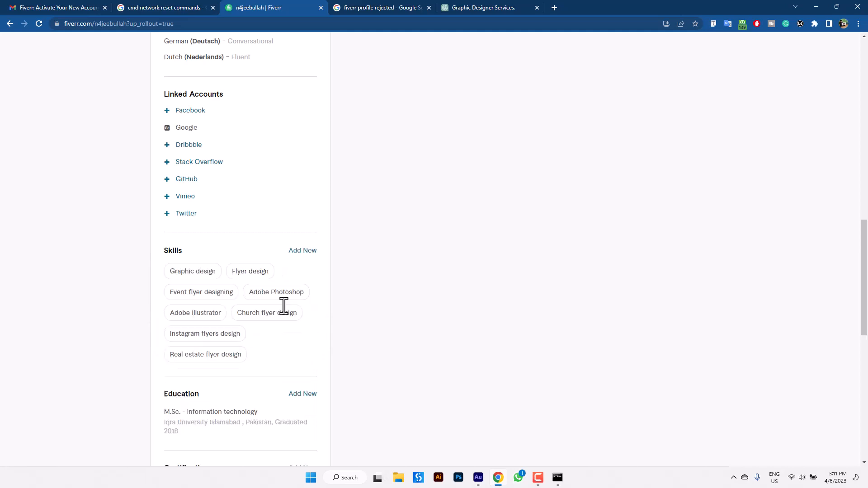
Add Photoshop editing as an Expert-level skill.
left_click(296, 251)
type("P")
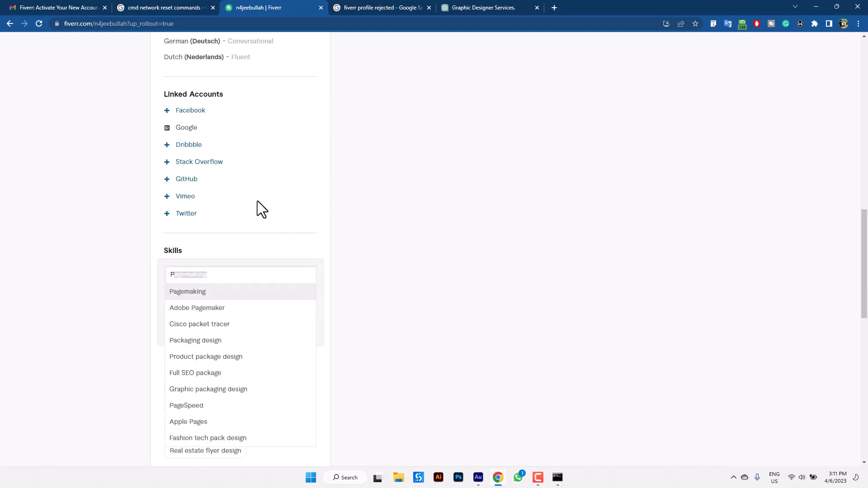
type("hoto")
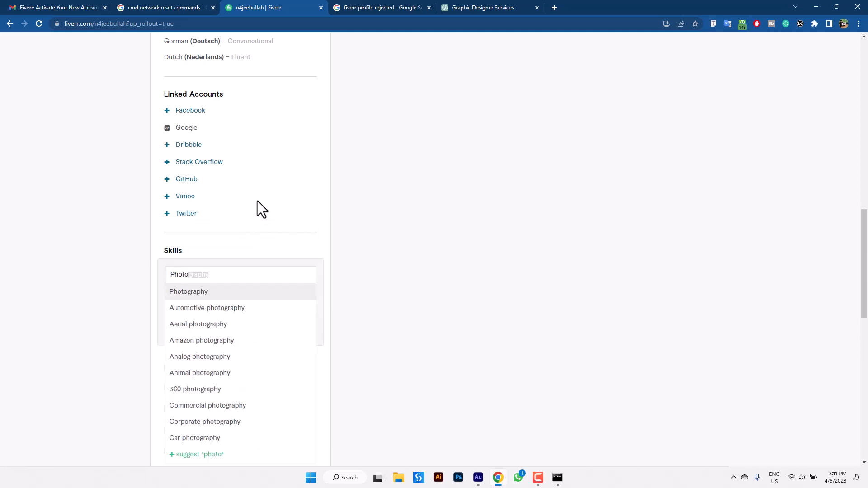
type("shop")
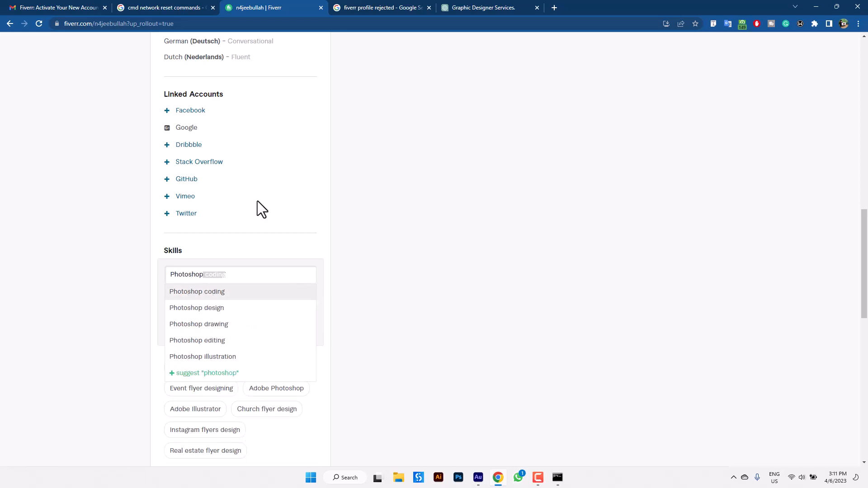
left_click(238, 341)
left_click(230, 299)
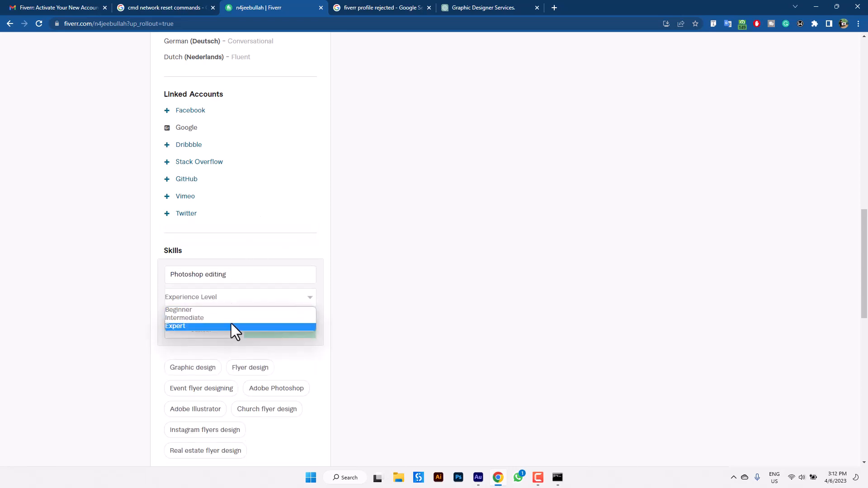
left_click(232, 325)
left_click(256, 334)
scroll(294, 344, "down", 4)
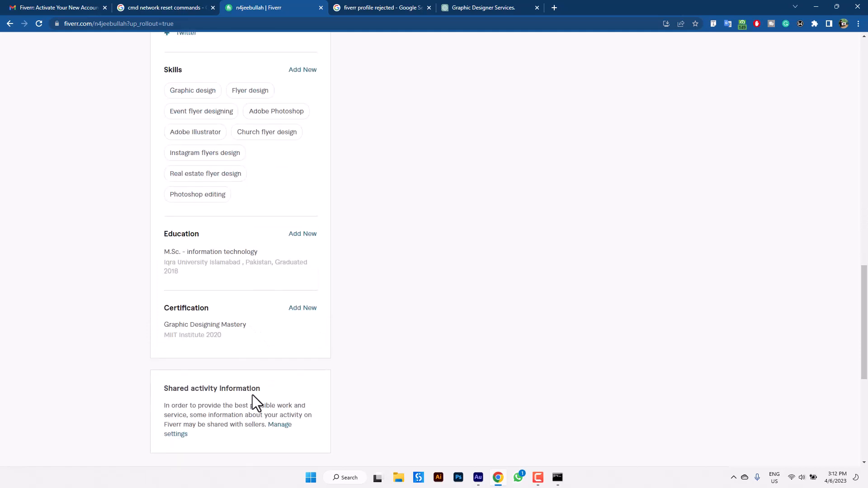
scroll(224, 292, "up", 3)
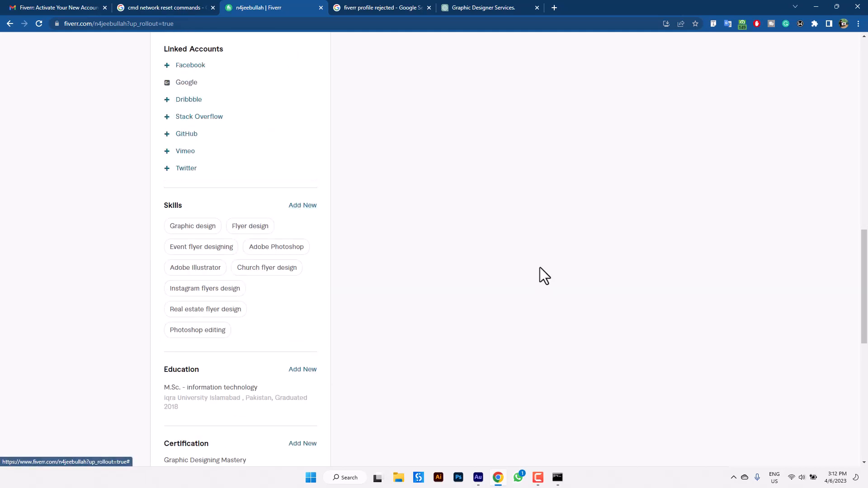
scroll(496, 217, "down", 3)
scroll(495, 217, "up", 3)
scroll(493, 217, "up", 10)
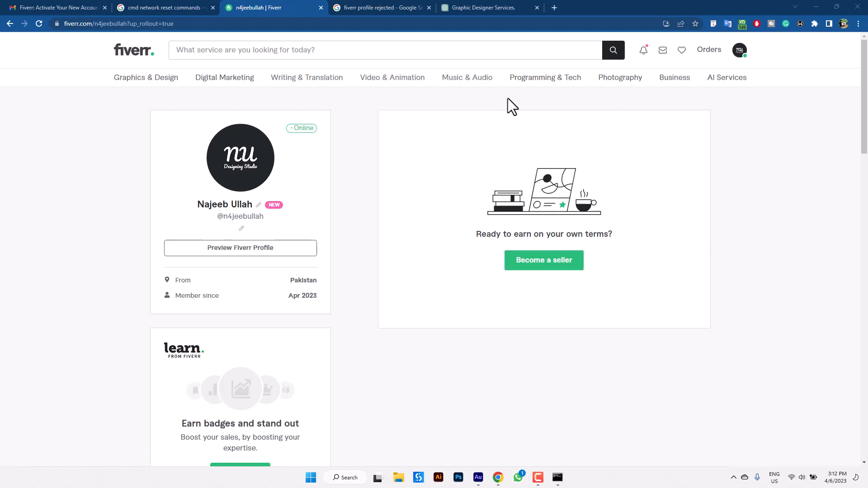
Look over the category menus, then minimize Chrome to show the desktop.
mouse_move(140, 87)
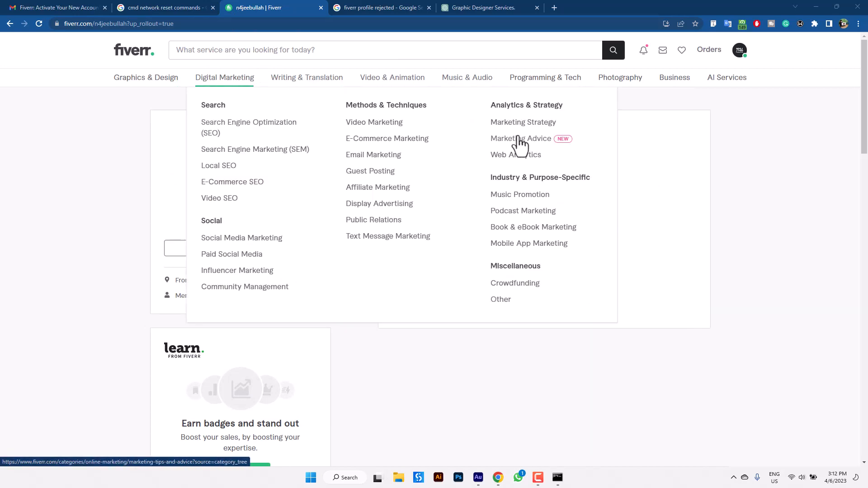
mouse_move(286, 82)
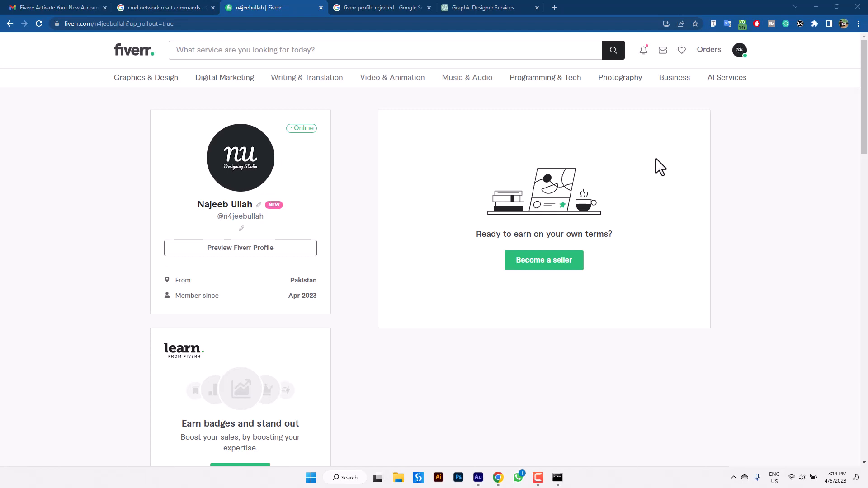
left_click(811, 2)
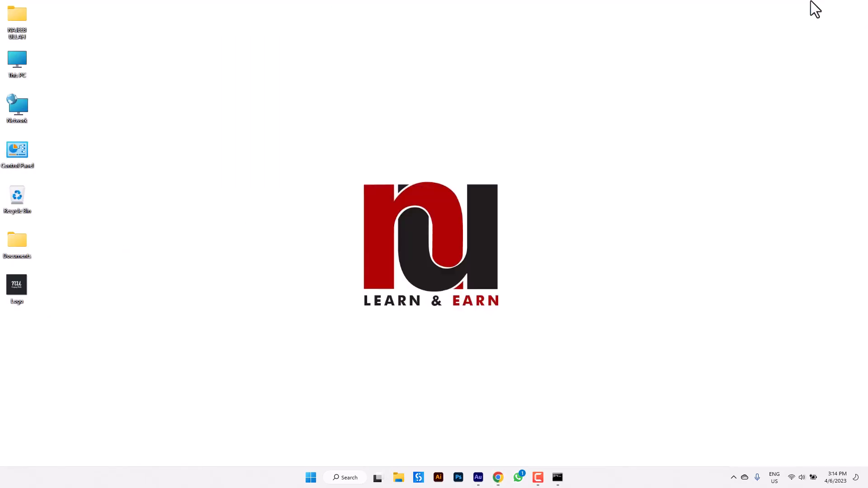